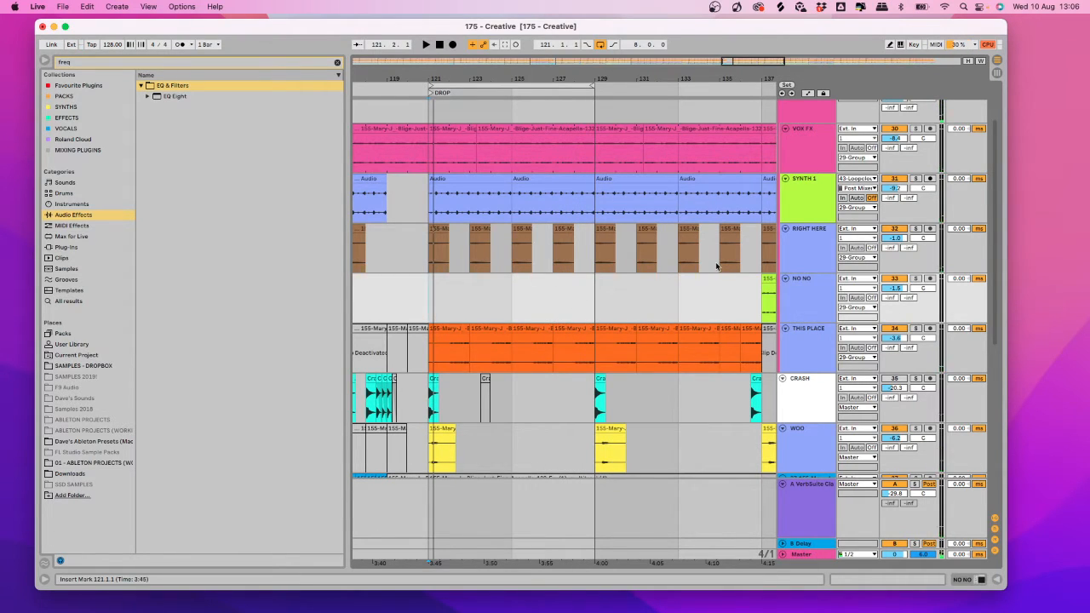
# Solo the RIGHT HERE, NO NO and THIS PLACE tracks and audition the drop.
pyautogui.click(825, 264)
pyautogui.keyDown('shift'); pyautogui.click(815, 348); pyautogui.keyUp('shift')
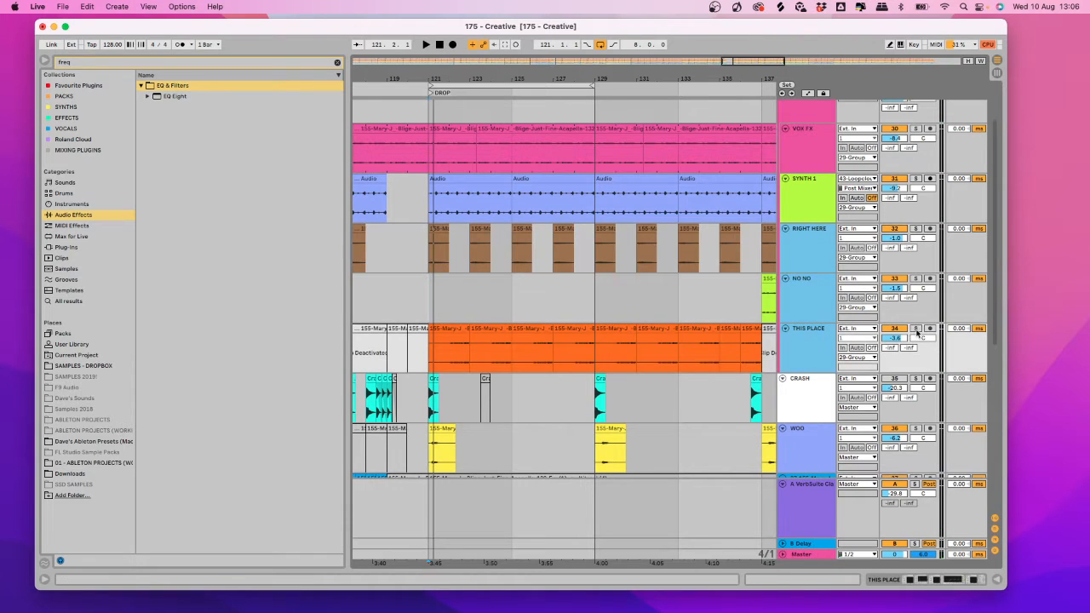
pyautogui.click(917, 329)
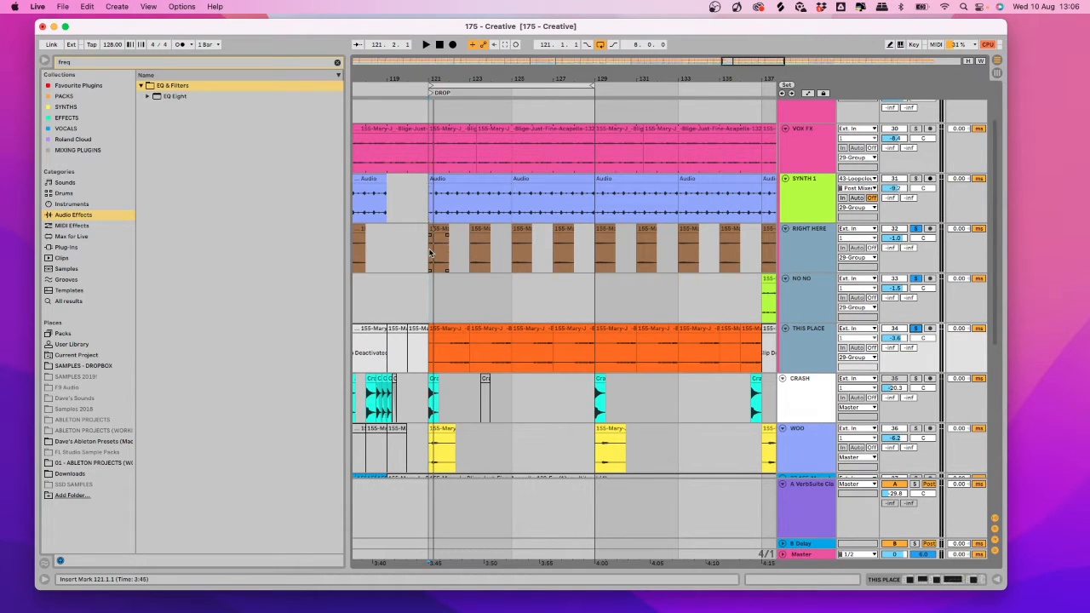
pyautogui.press('space')
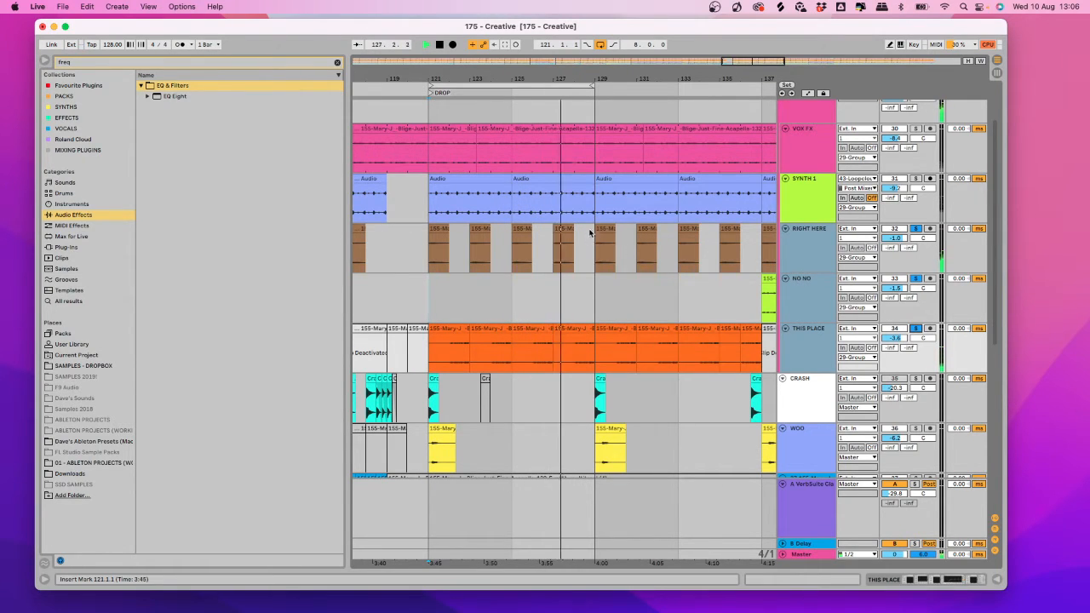
pyautogui.press('-')
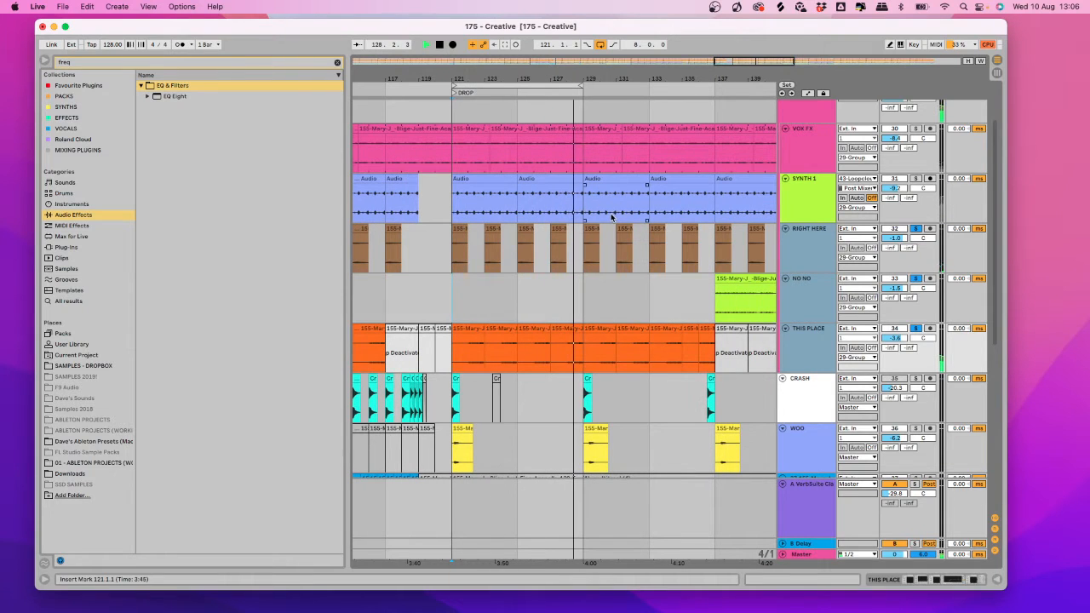
pyautogui.press('space')
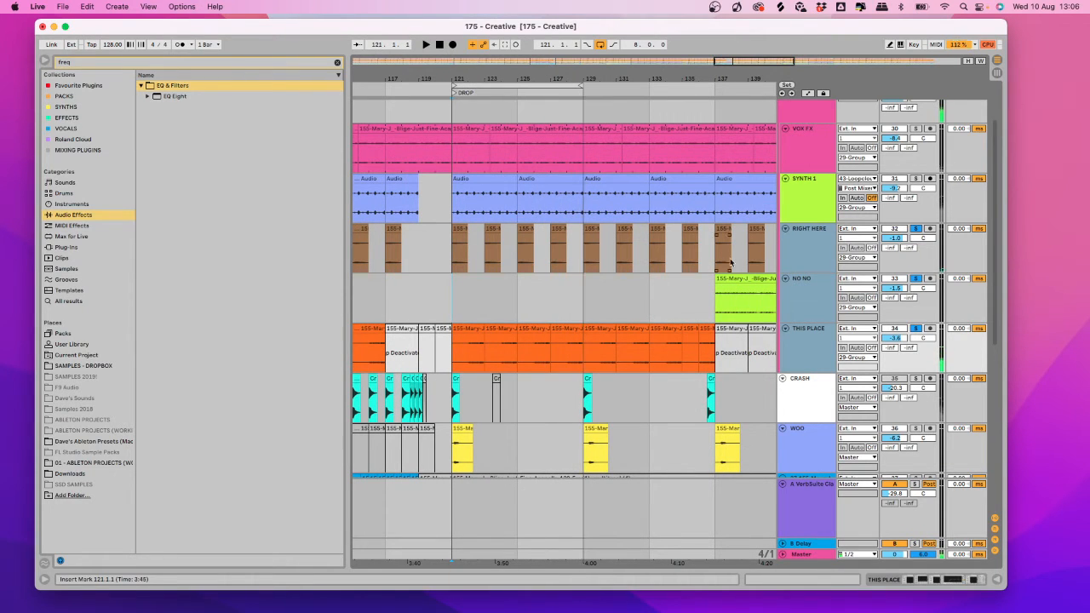
# Unsolo the three tracks and set the start position to bar 125.
pyautogui.click(824, 261)
pyautogui.click(915, 330)
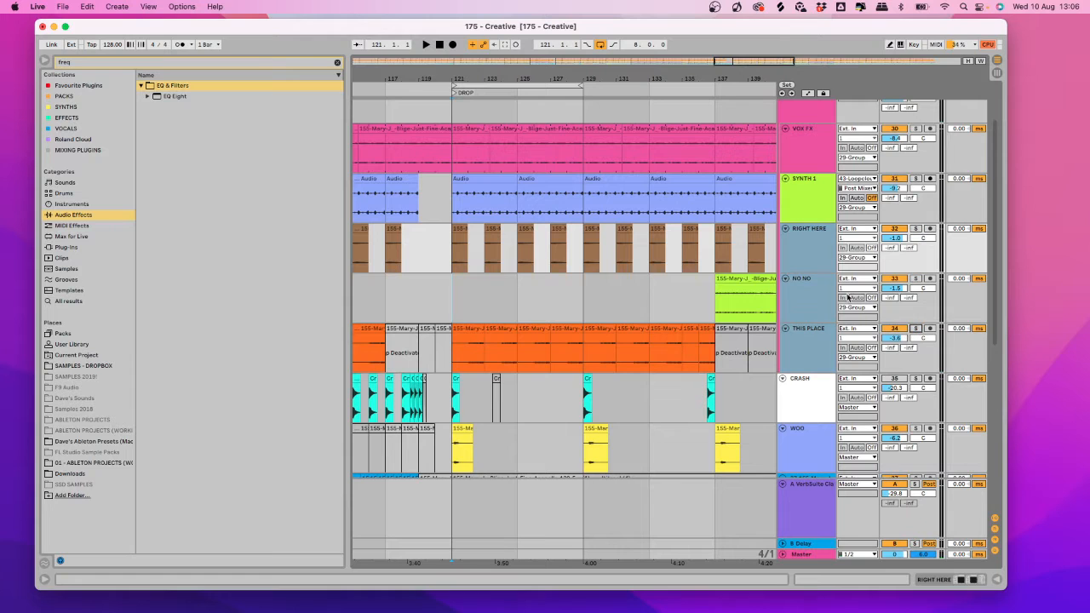
pyautogui.click(566, 276)
pyautogui.scroll(-1, 501, 293)
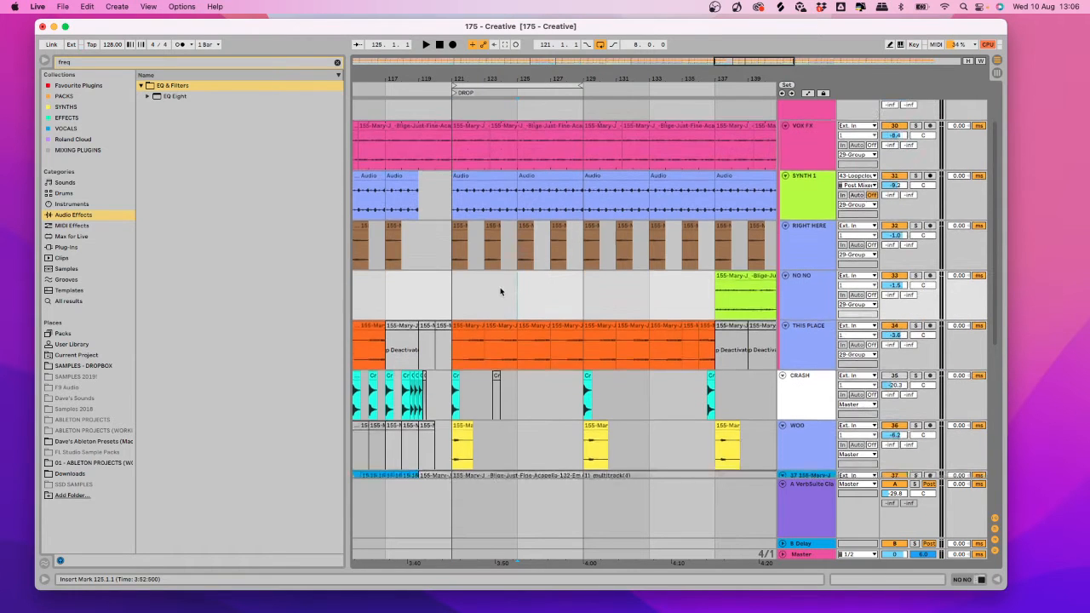
pyautogui.moveTo(516, 78); pyautogui.dragTo(515, 96)
pyautogui.scroll(-2, 549, 189)
pyautogui.scroll(-1, 553, 209)
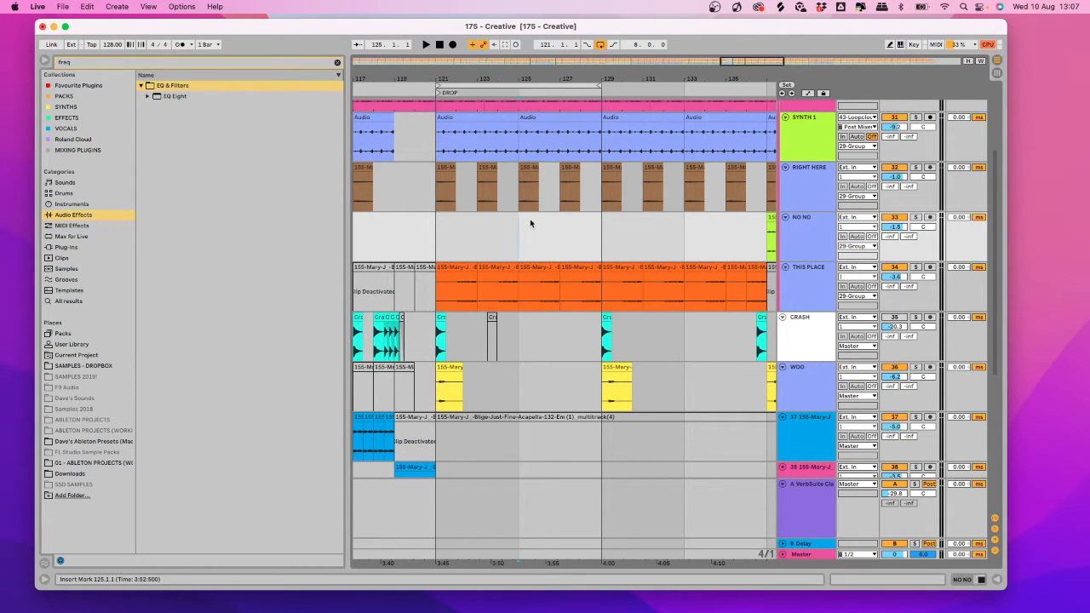
pyautogui.scroll(-1, 570, 253)
pyautogui.scroll(-10, 512, 213)
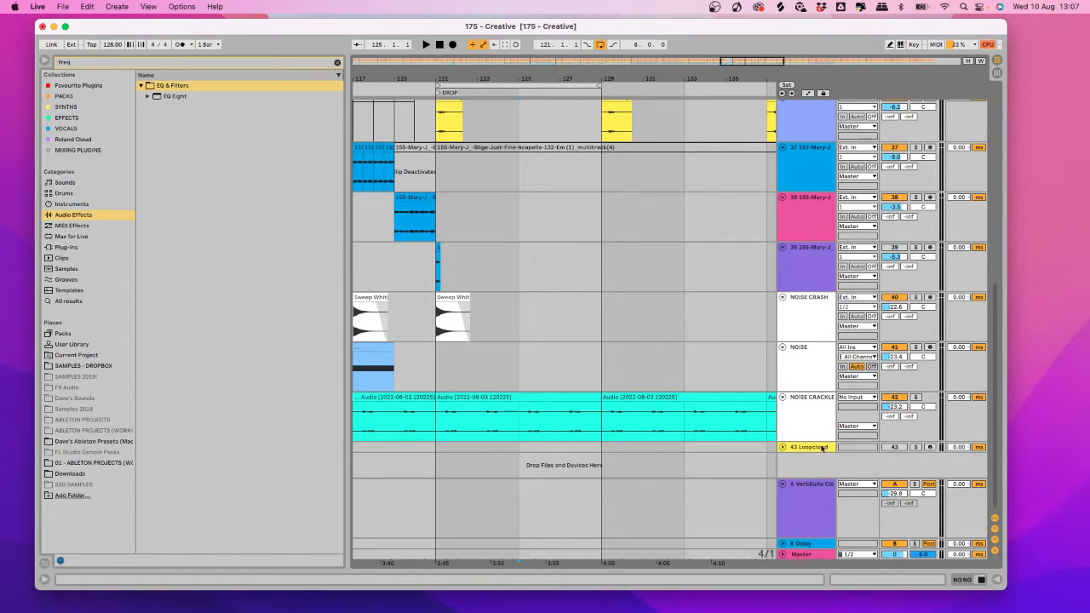
# Open track 43's Loopcloud plugin window and launch the Loopcloud app.
pyautogui.doubleClick(801, 449)
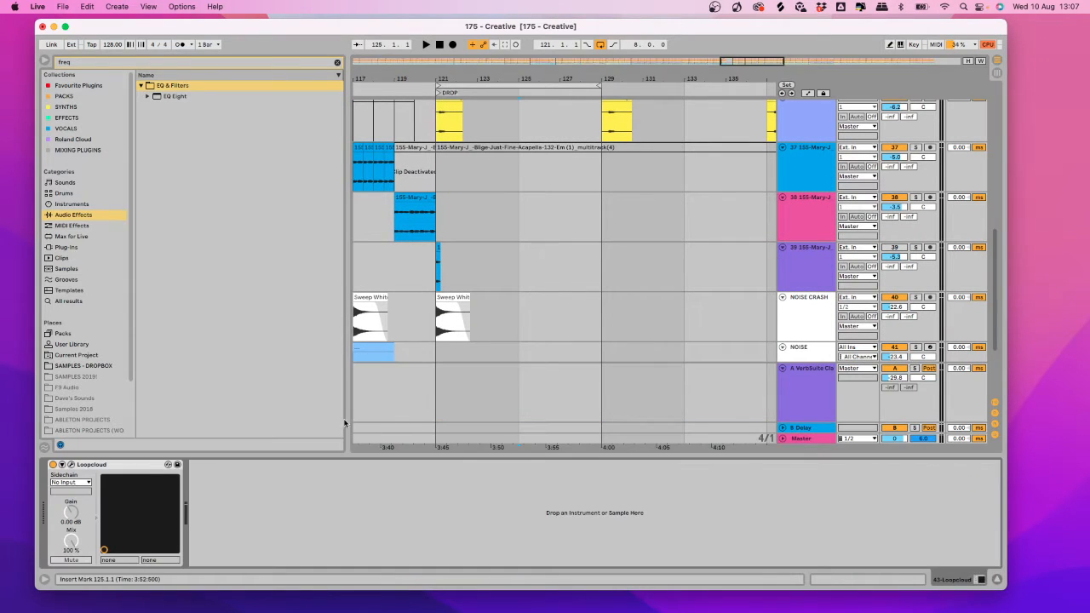
pyautogui.click(70, 465)
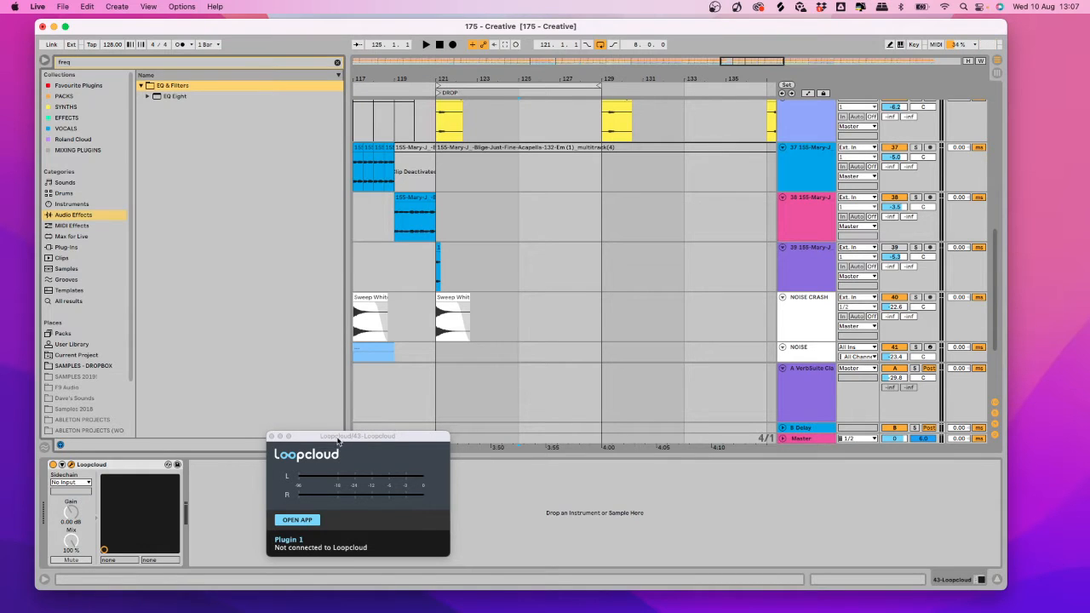
pyautogui.moveTo(338, 443); pyautogui.dragTo(468, 361)
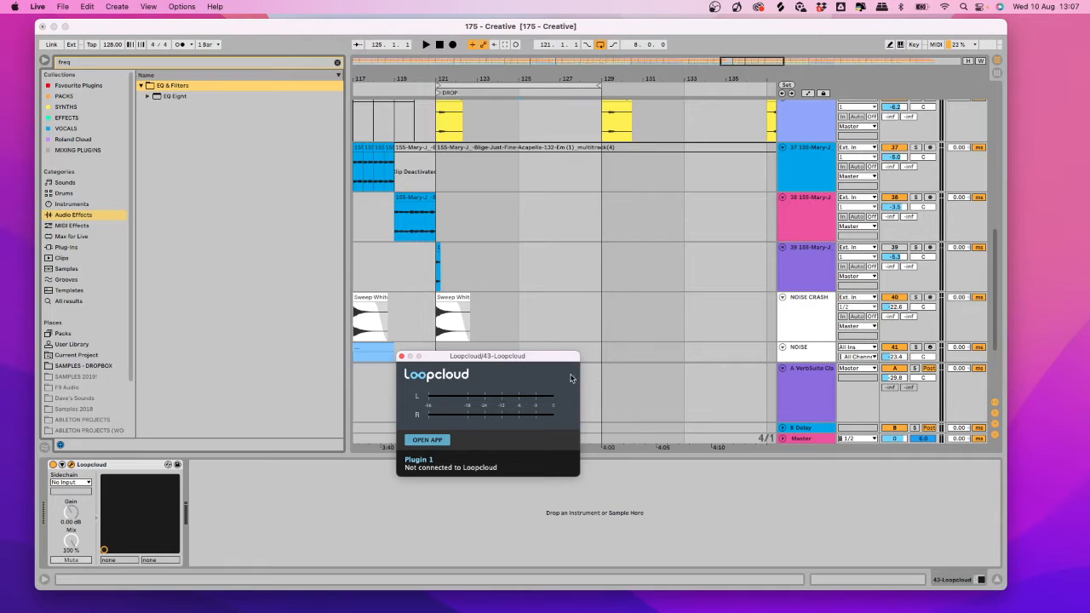
pyautogui.click(427, 439)
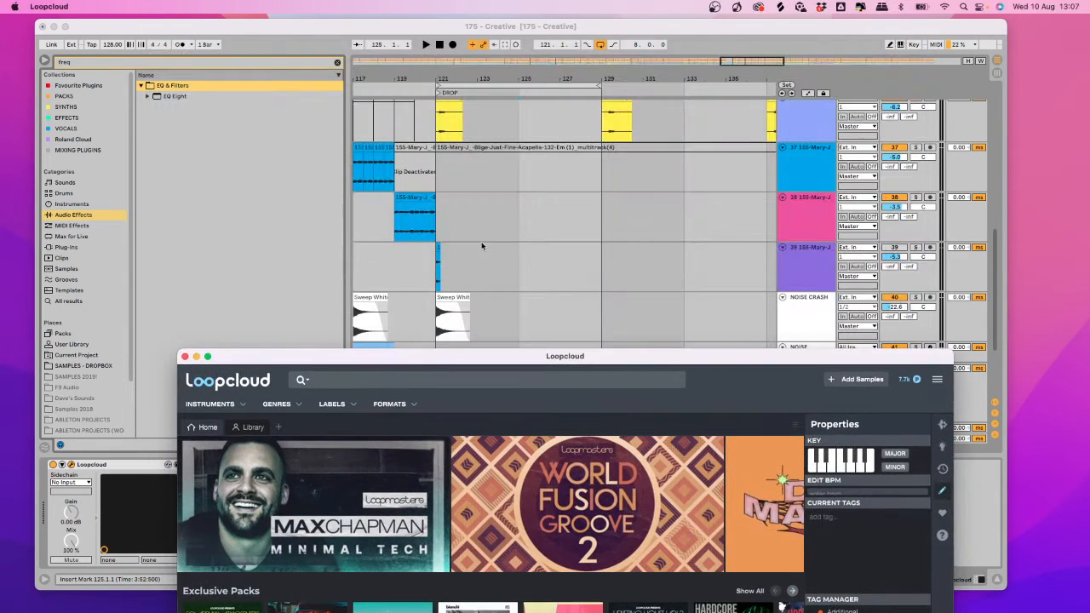
# Back in Ableton Live, start playback from around bar 122.
pyautogui.click(475, 200)
pyautogui.scroll(3, 603, 244)
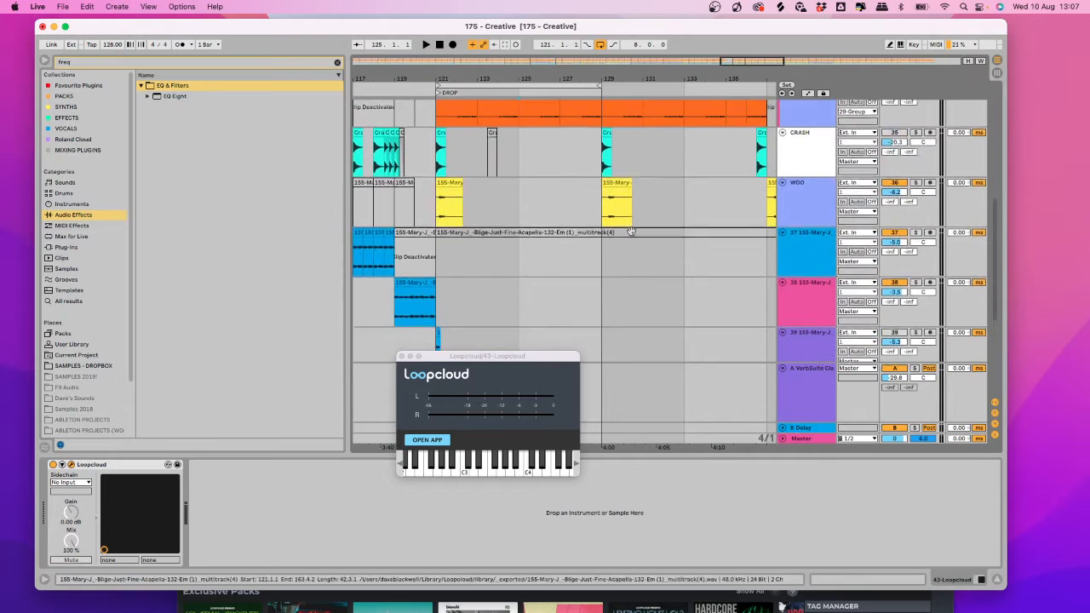
pyautogui.scroll(-2, 554, 198)
pyautogui.click(459, 90)
pyautogui.scroll(-2, 822, 269)
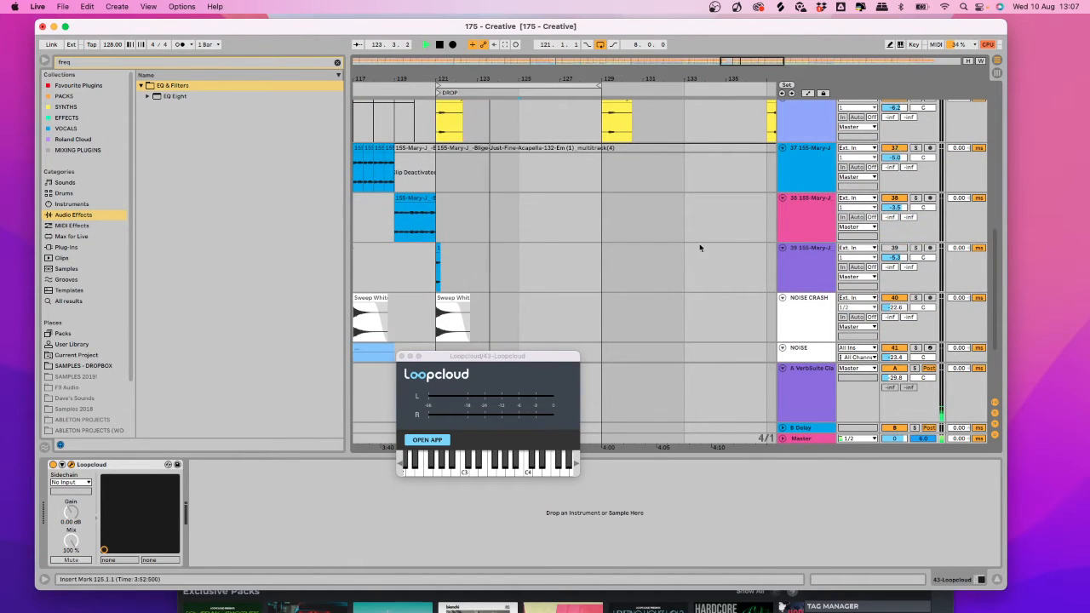
pyautogui.scroll(4, 674, 251)
pyautogui.scroll(2, 673, 252)
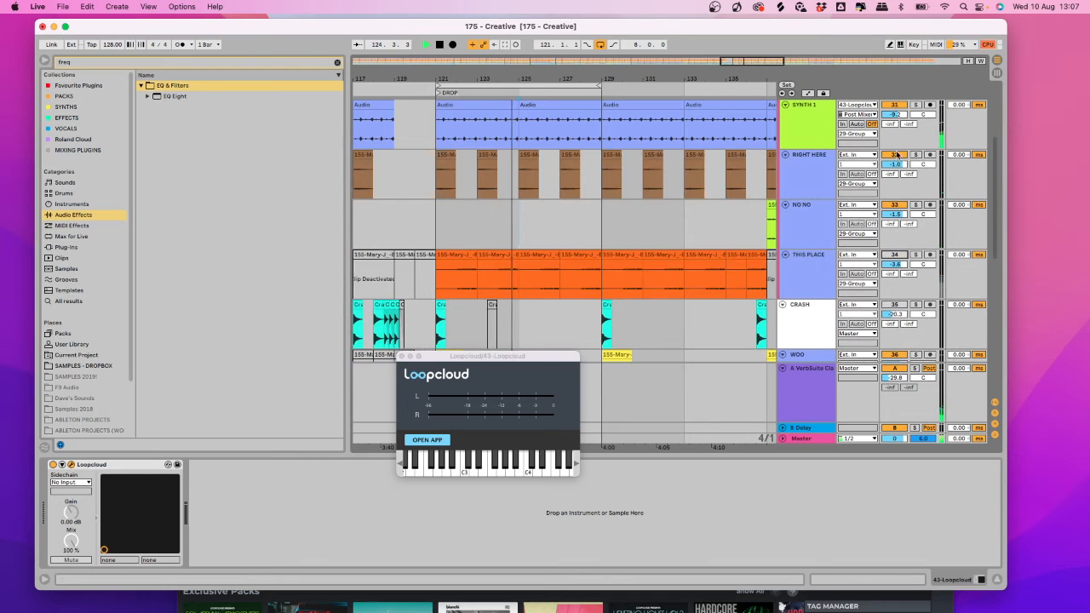
# Select bars 121–129, stop playback, and move the Loopcloud window up and left.
pyautogui.click(426, 440)
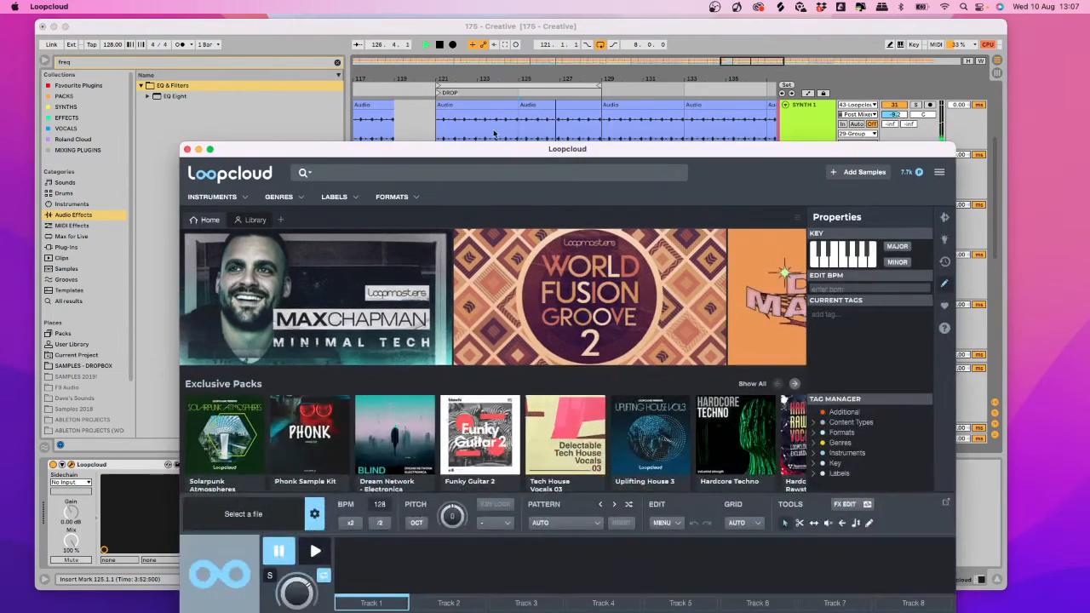
pyautogui.click(468, 86)
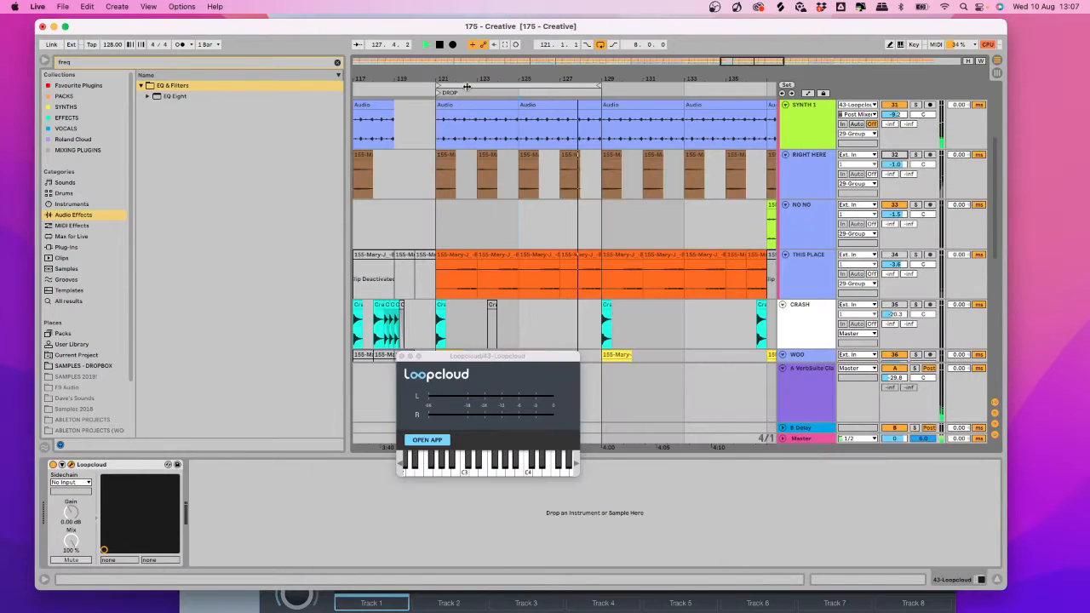
pyautogui.press('space')
pyautogui.press('super+Tab')
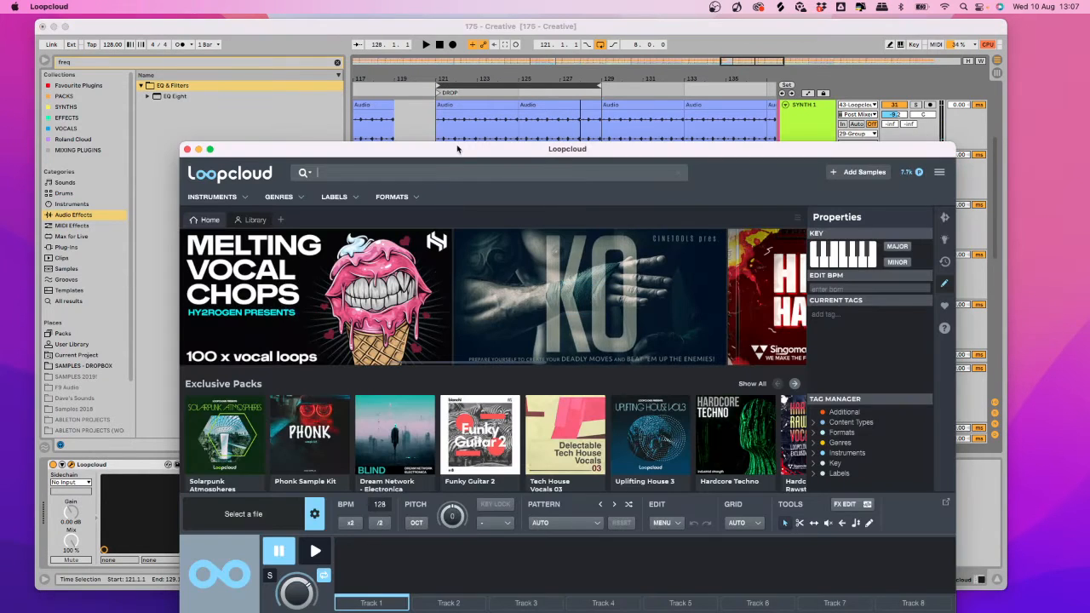
pyautogui.moveTo(458, 148); pyautogui.dragTo(439, 51)
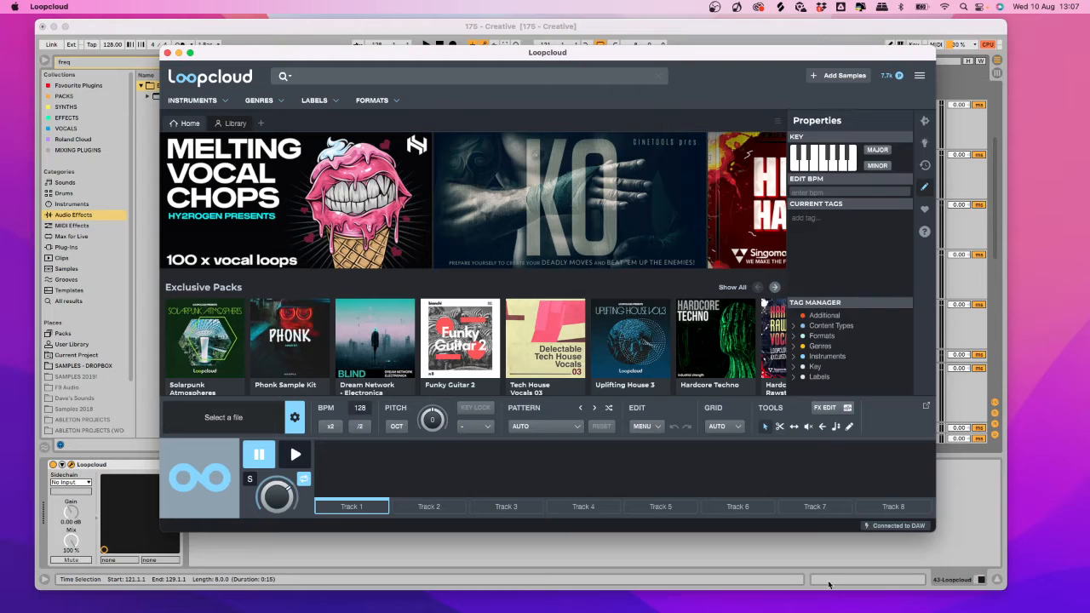
# Open the Library and expand Loopcloud Drum > VOCALS > VOCALS to list the acapellas.
pyautogui.click(228, 128)
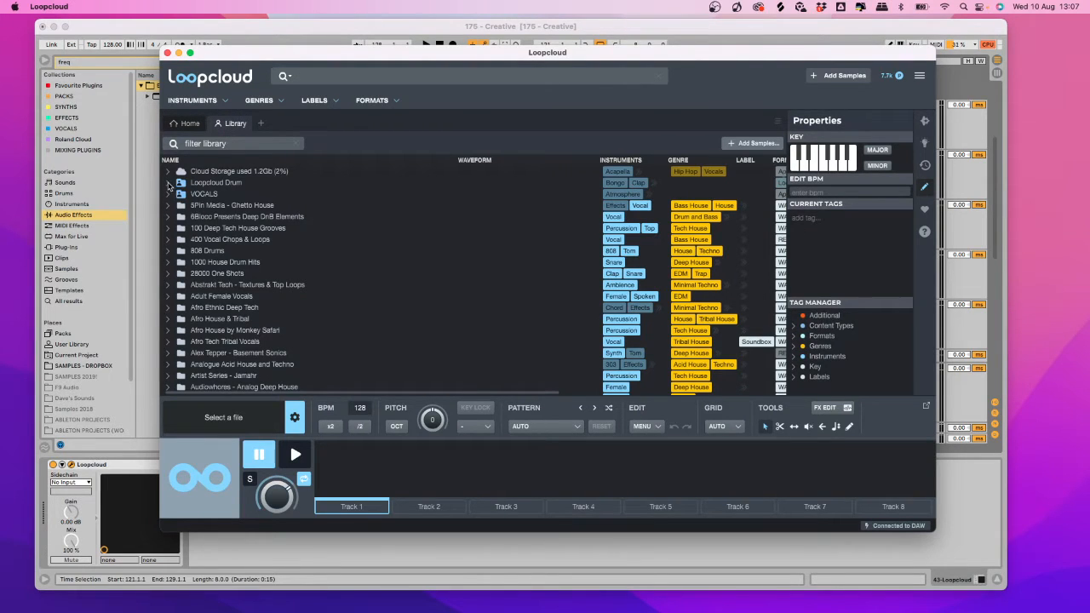
pyautogui.click(168, 184)
pyautogui.click(181, 243)
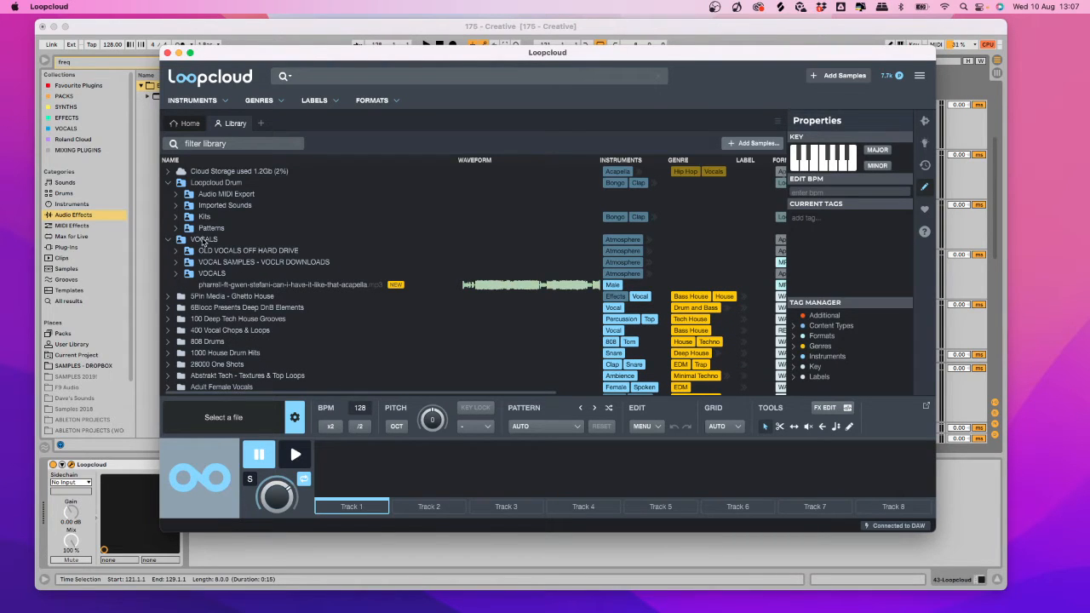
pyautogui.click(189, 274)
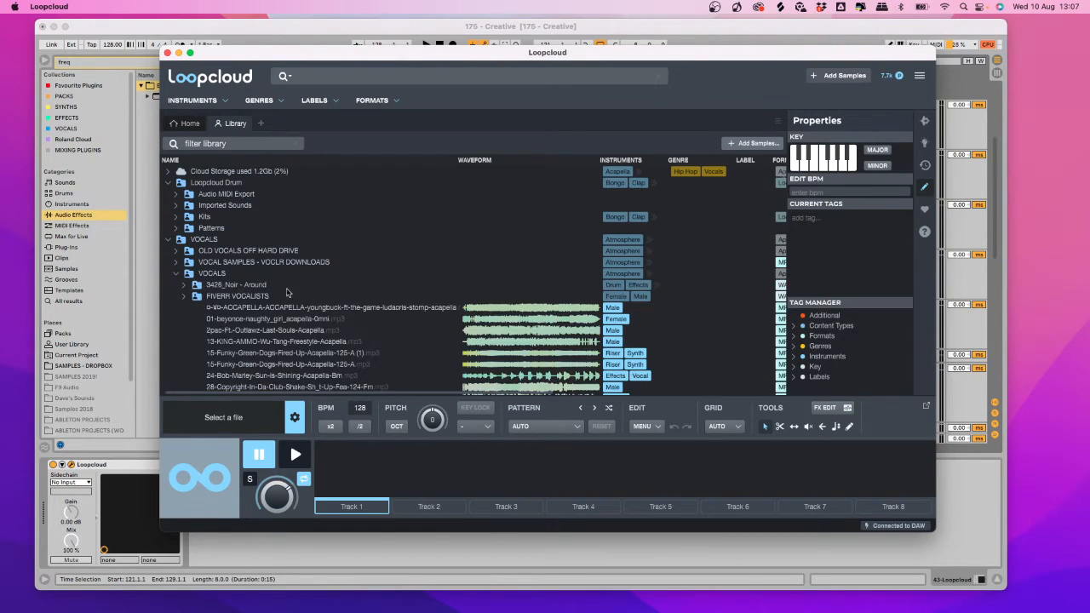
pyautogui.scroll(-5, 344, 281)
pyautogui.scroll(-4, 344, 284)
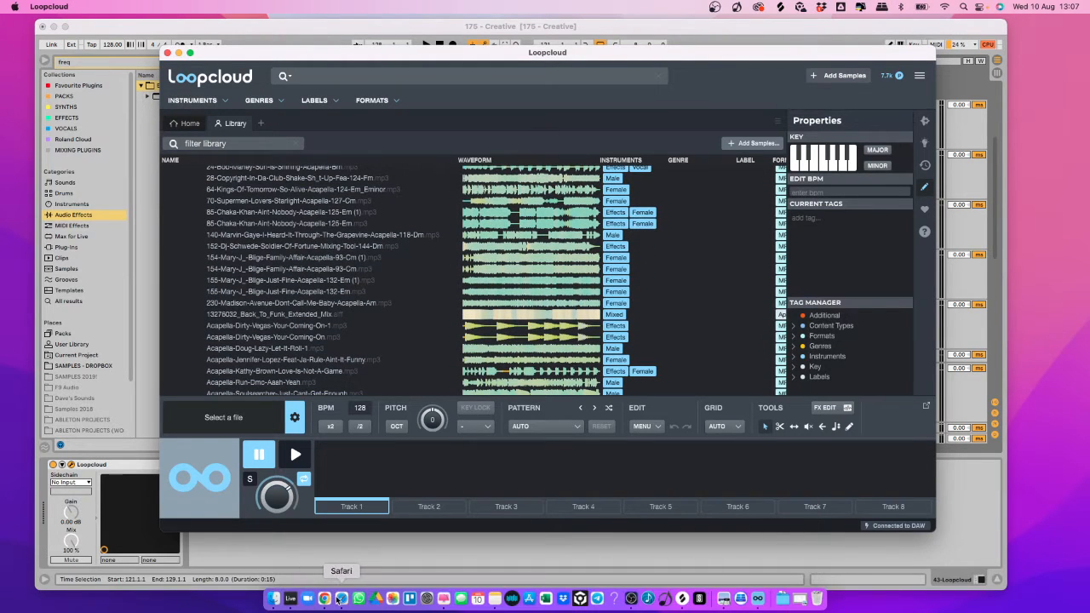
pyautogui.click(342, 598)
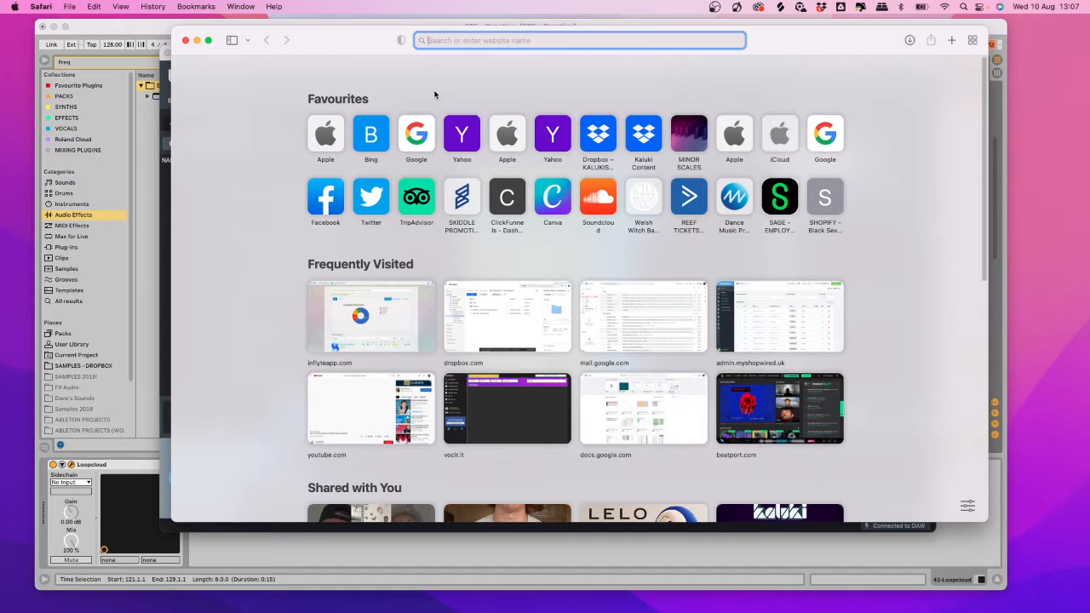
# Go to voclr.it in Safari, then return to Loopcloud.
pyautogui.write('voclr')
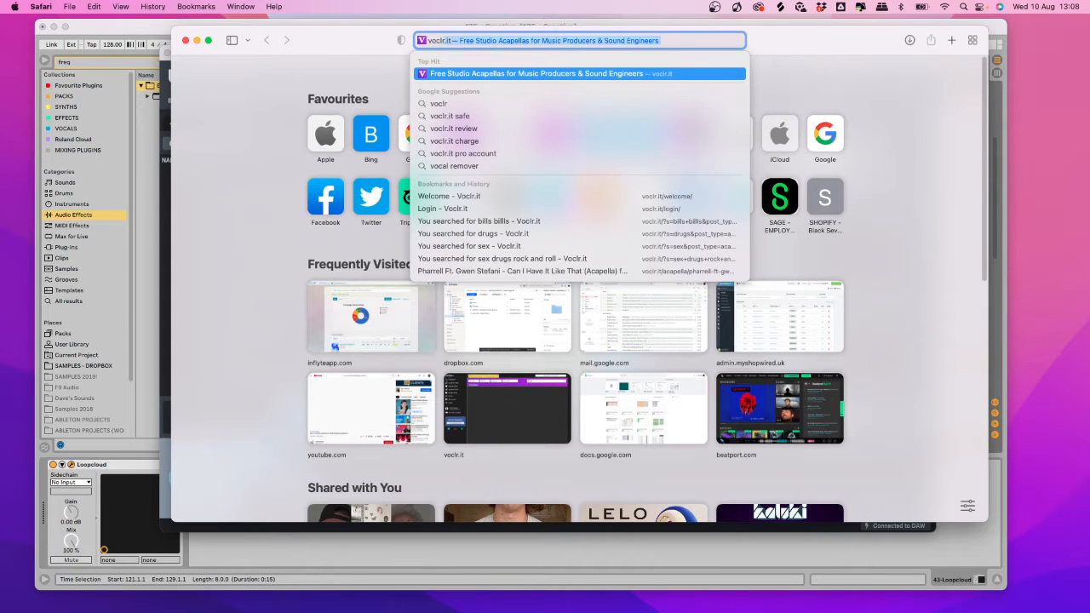
pyautogui.press('Return')
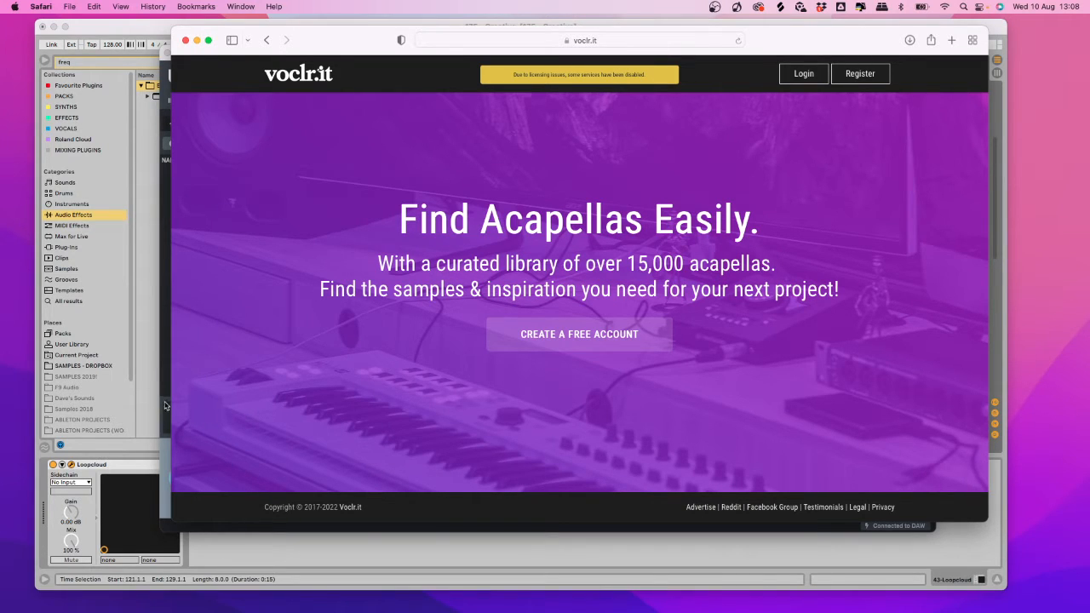
pyautogui.click(167, 307)
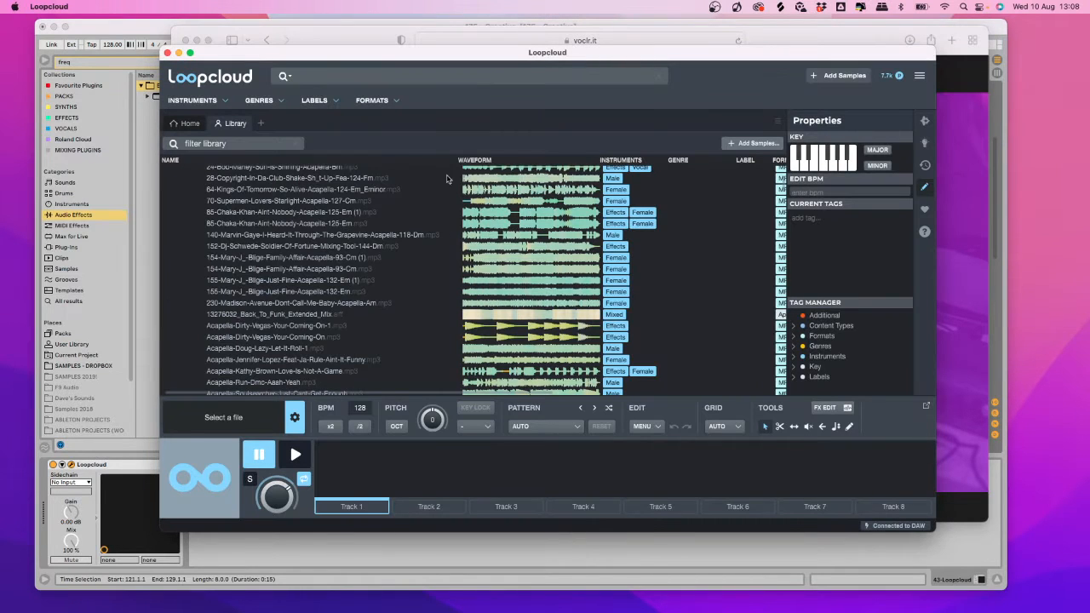
# Expand OLD VOCALS OFF HARD DRIVE and load the 155 Mary J Blige Just Fine acapella.
pyautogui.scroll(-15, 316, 224)
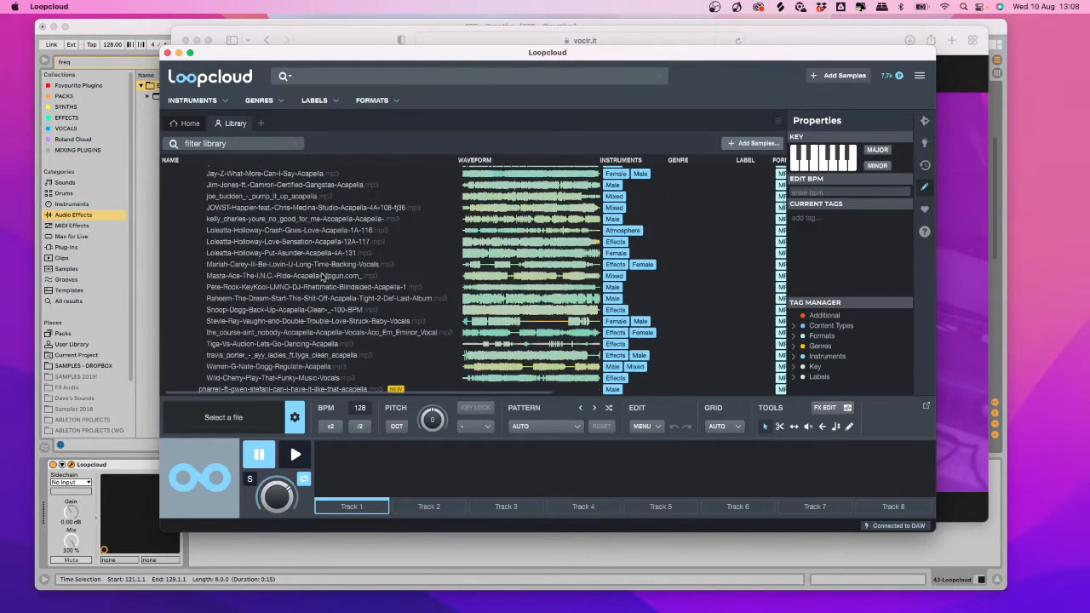
pyautogui.scroll(15, 321, 277)
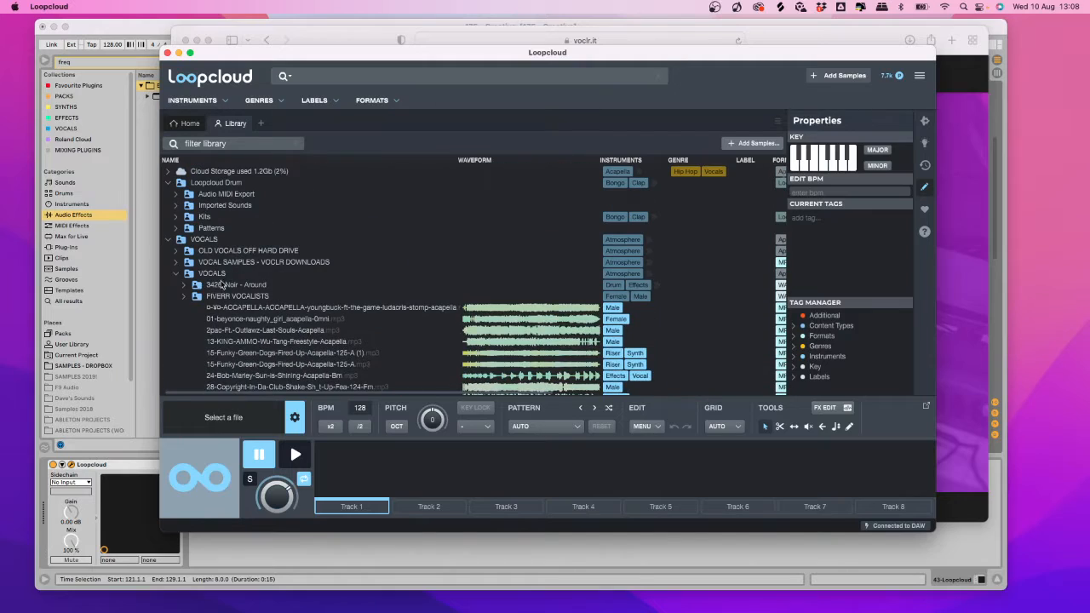
pyautogui.click(177, 263)
pyautogui.scroll(-10, 358, 292)
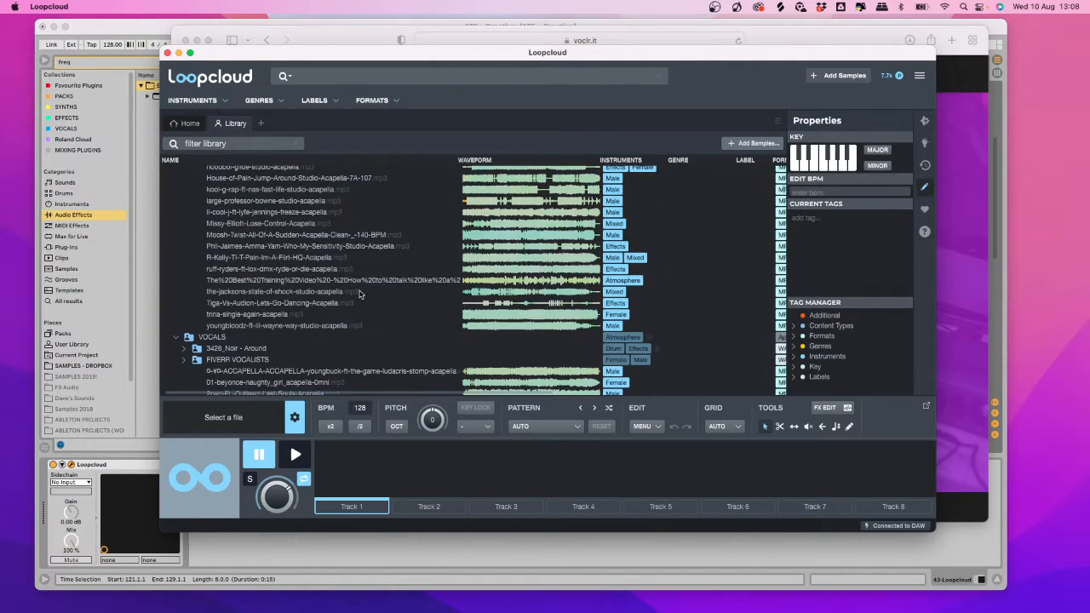
pyautogui.scroll(10, 296, 266)
pyautogui.click(177, 252)
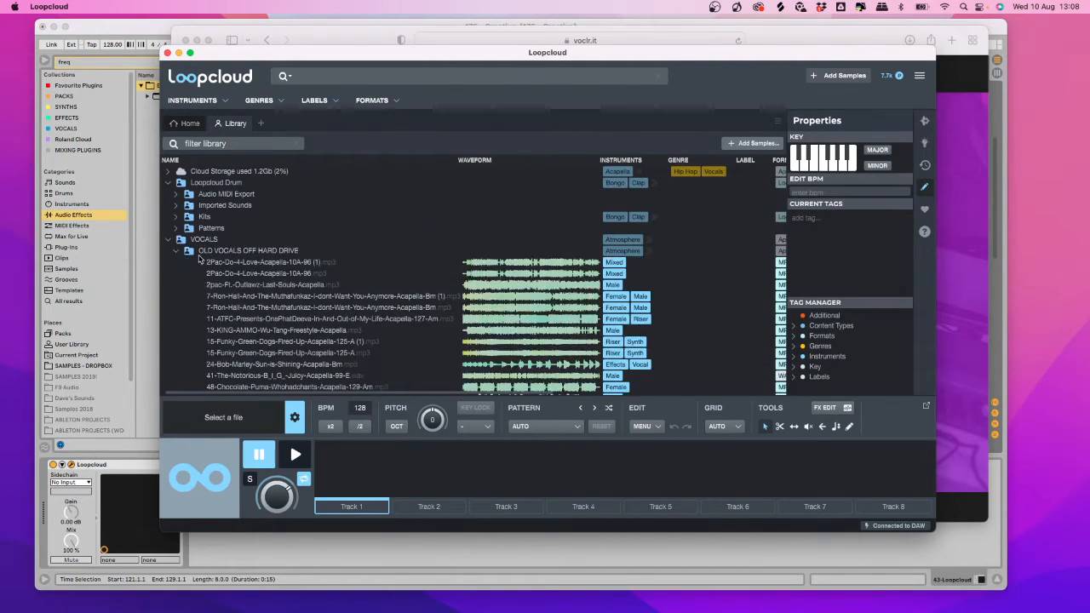
pyautogui.scroll(-3, 350, 284)
pyautogui.scroll(-8, 345, 285)
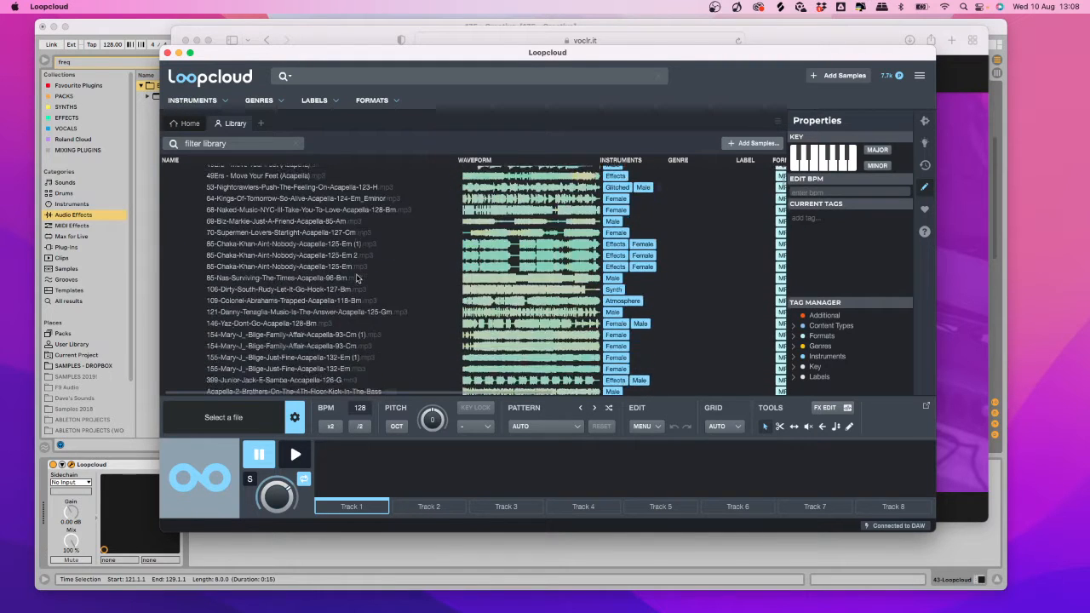
pyautogui.click(313, 275)
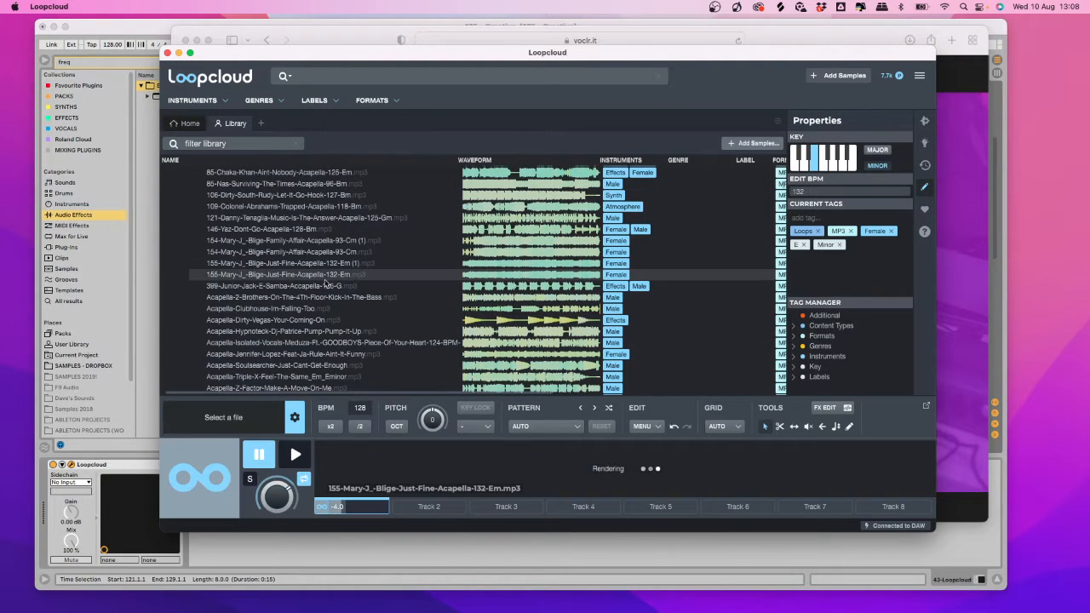
# Audition the loaded vocal, select its arrangement clip, and enlarge the reopened Loopcloud window.
pyautogui.click(295, 454)
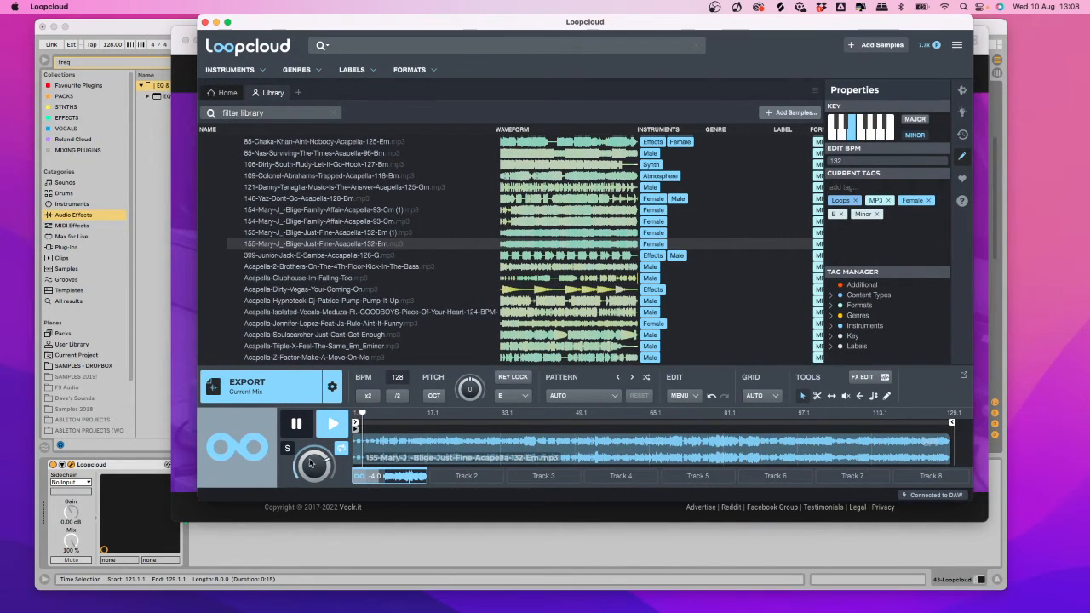
pyautogui.click(308, 554)
pyautogui.scroll(-5, 721, 276)
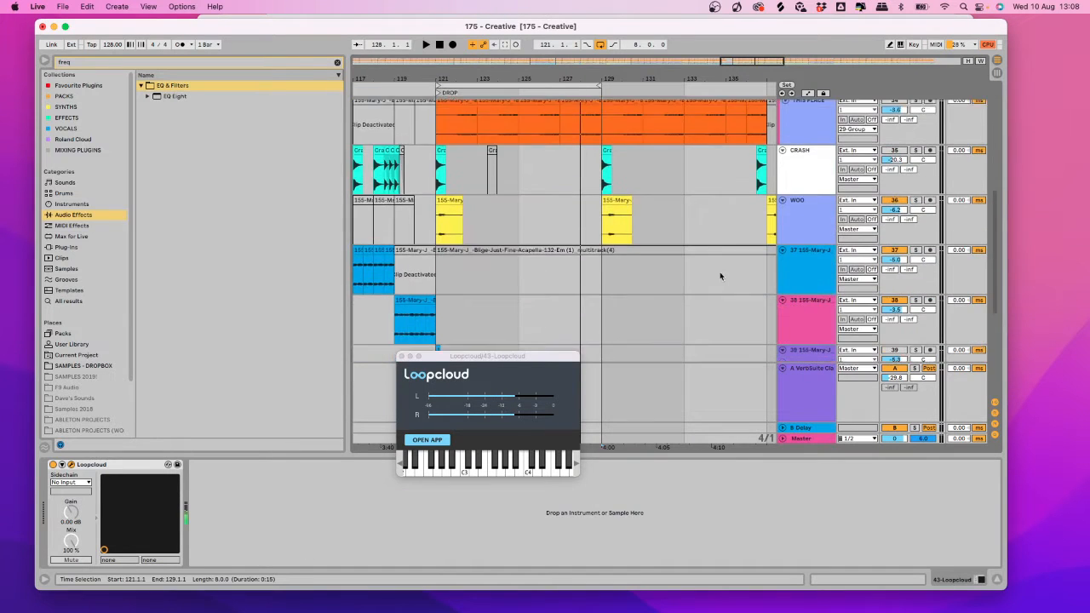
pyautogui.scroll(-5, 720, 274)
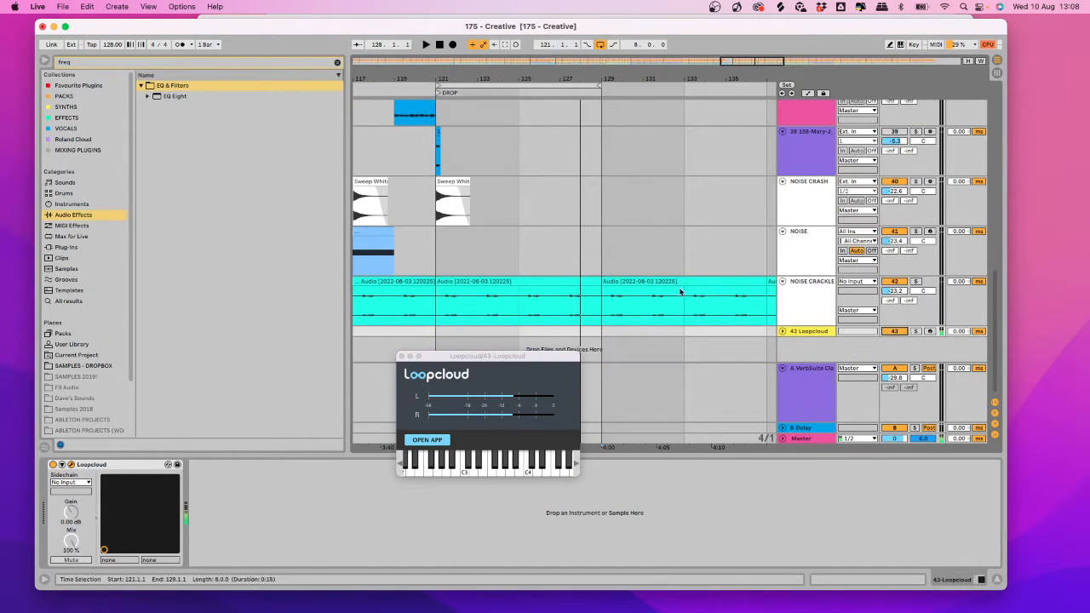
pyautogui.click(680, 292)
pyautogui.click(428, 440)
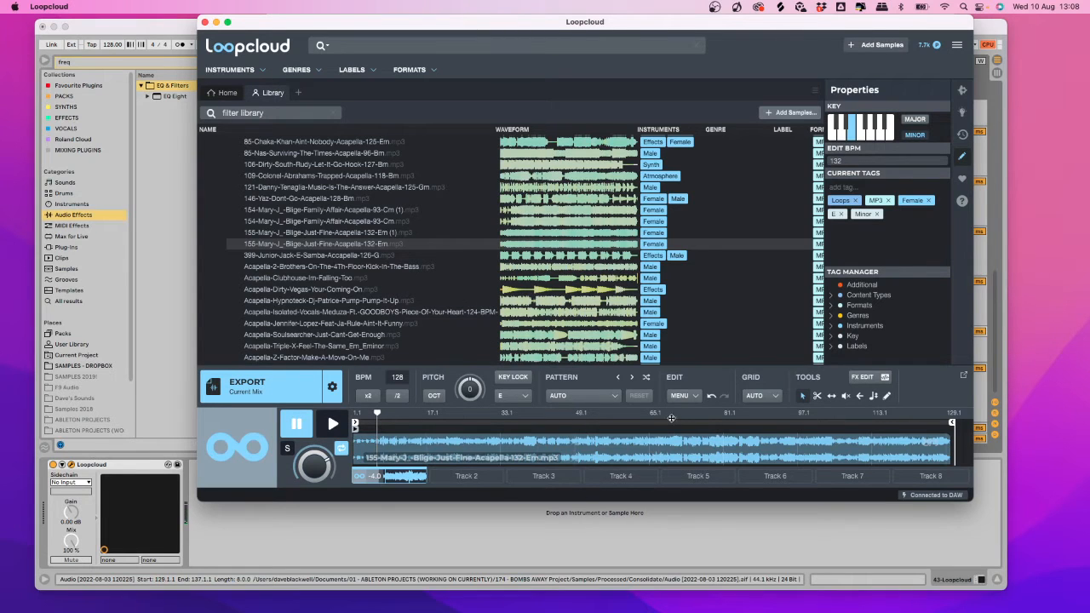
pyautogui.moveTo(198, 496); pyautogui.dragTo(148, 543)
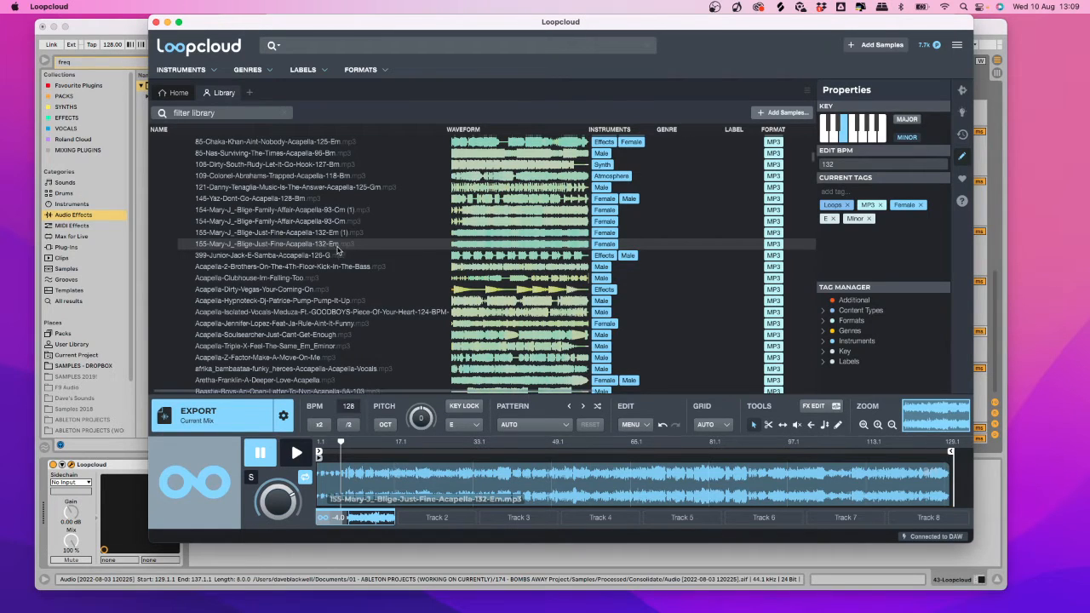
# Select the NOISE track in Ableton Live, then return to Loopcloud.
pyautogui.click(288, 554)
pyautogui.click(486, 258)
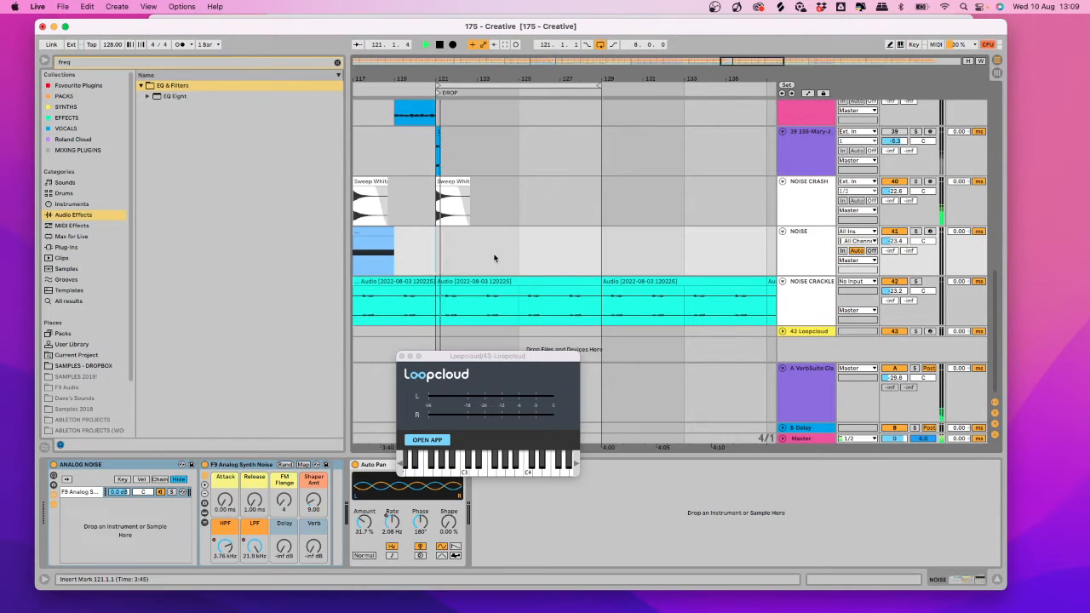
pyautogui.click(426, 440)
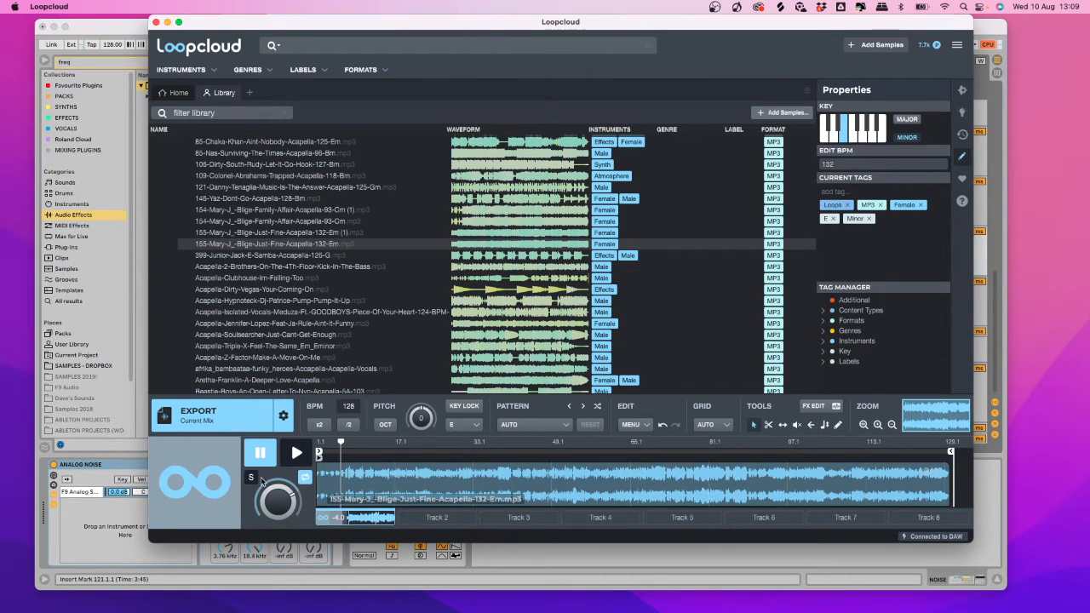
# Apply the 12 Creative Effects > Delay Effect > Glass Room Delay pattern and play it.
pyautogui.click(529, 430)
pyautogui.moveTo(570, 407)
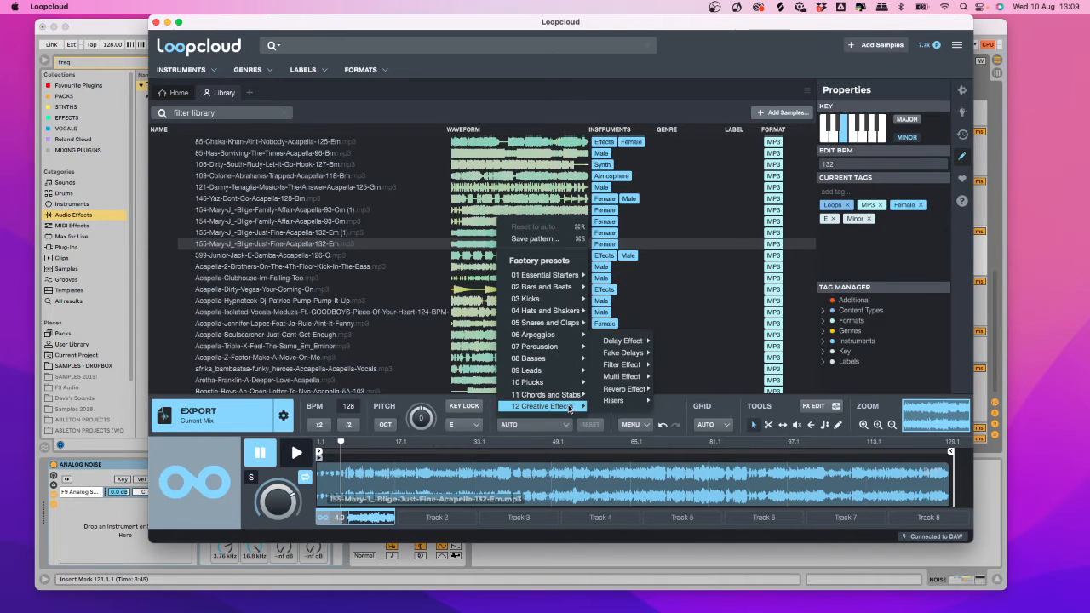
pyautogui.moveTo(621, 341)
pyautogui.click(692, 337)
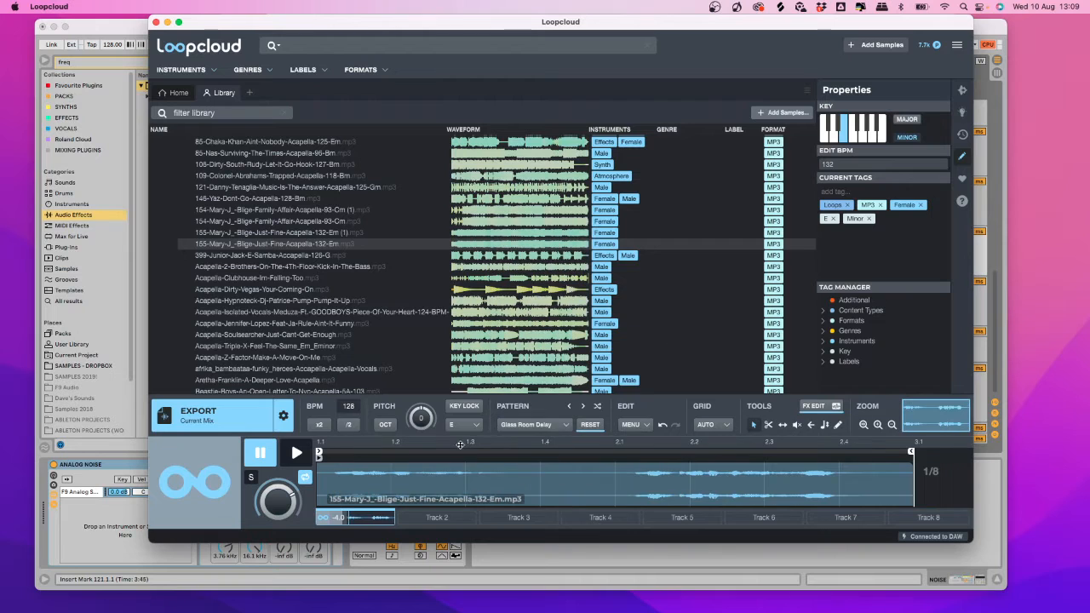
pyautogui.click(296, 452)
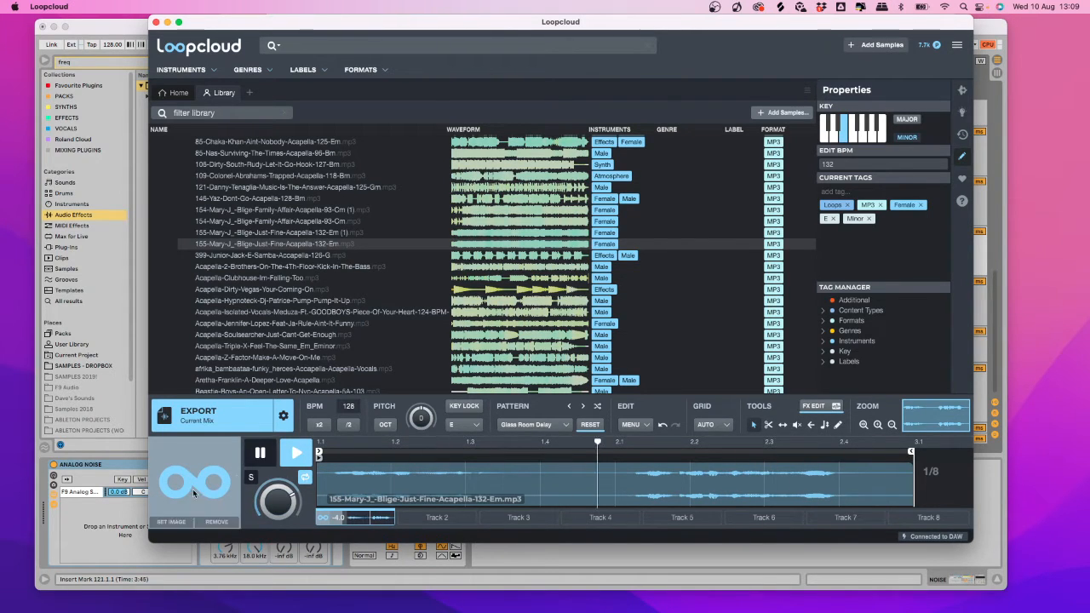
# Move the Loopcloud window down so the Ableton Live arrangement shows.
pyautogui.click(121, 535)
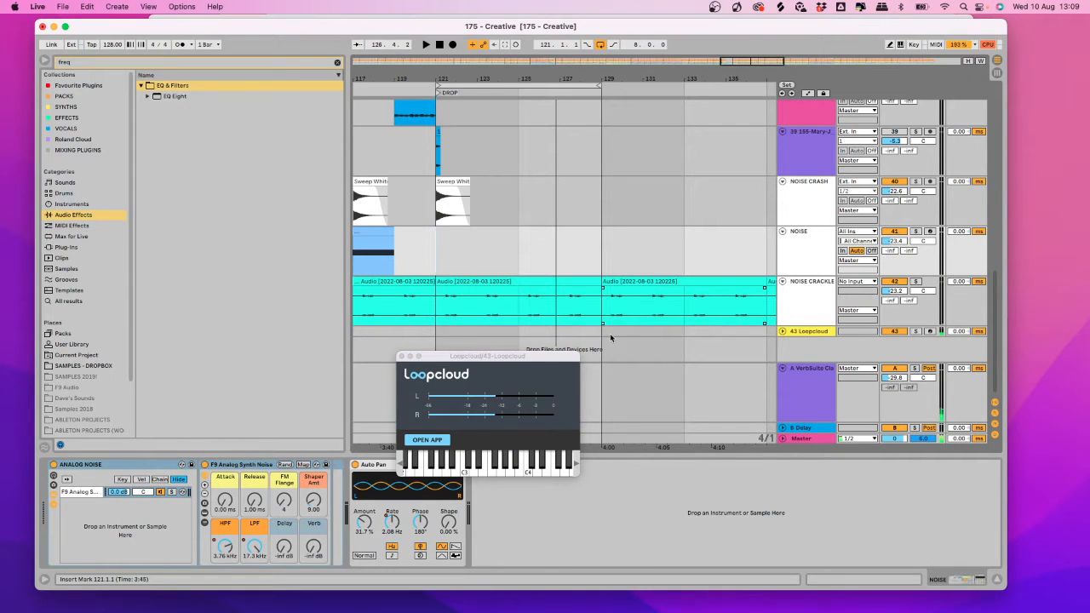
pyautogui.click(433, 440)
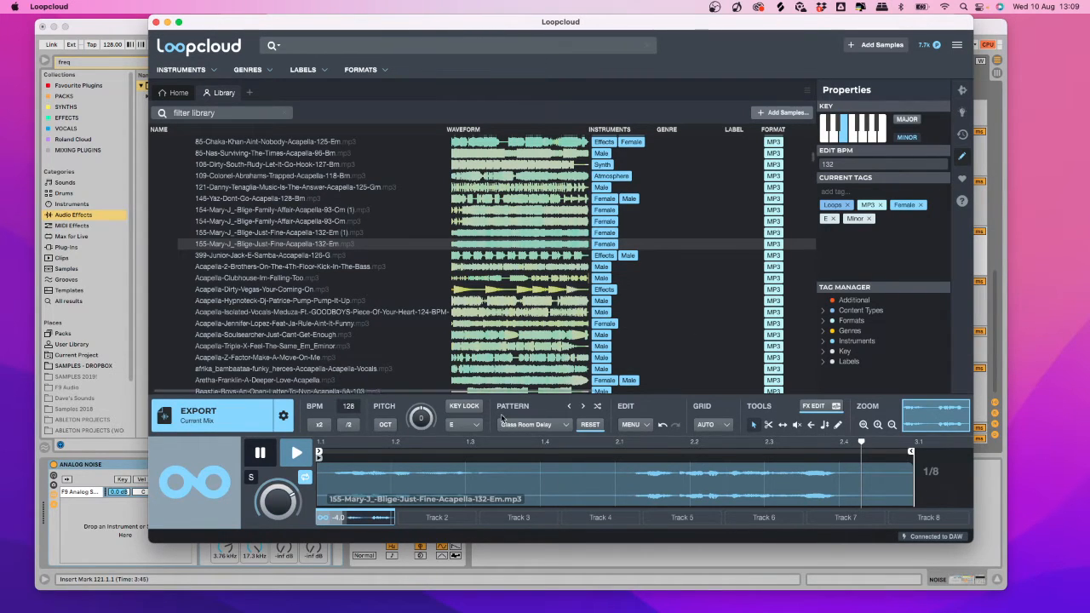
pyautogui.moveTo(257, 30); pyautogui.dragTo(330, 312)
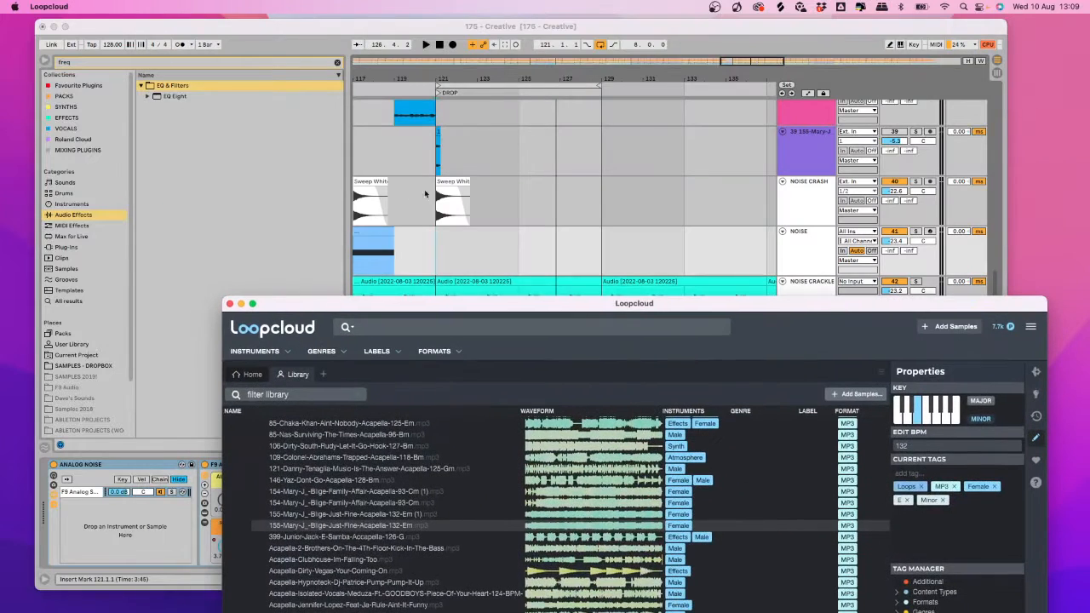
pyautogui.click(766, 158)
# Insert audio track 39 after track 38 and drop the exported Loopcloud vocal onto it.
pyautogui.scroll(5, 757, 207)
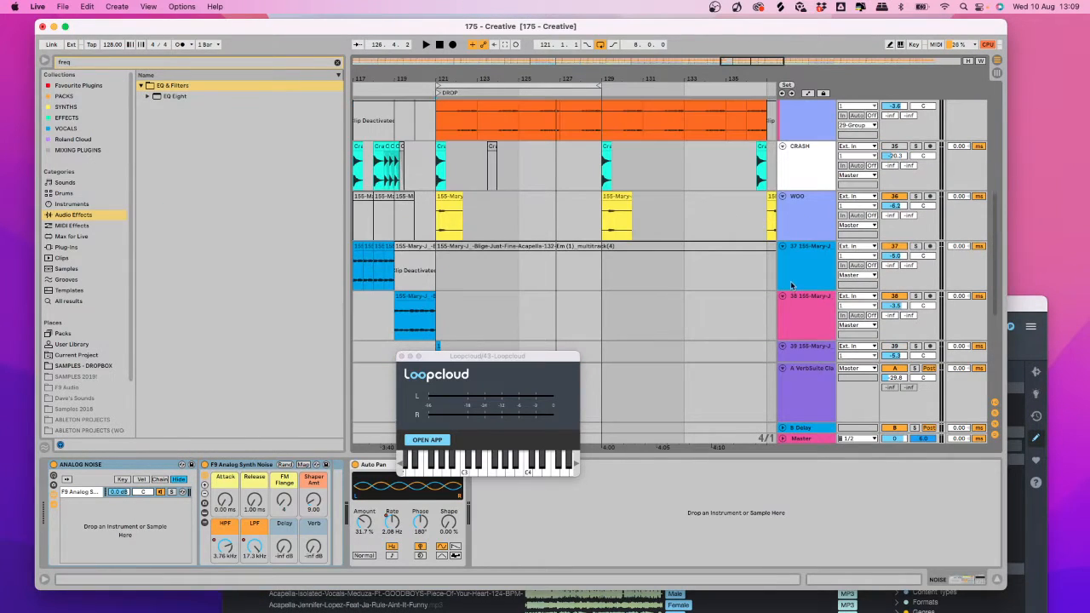
pyautogui.click(810, 309)
pyautogui.press('super+t')
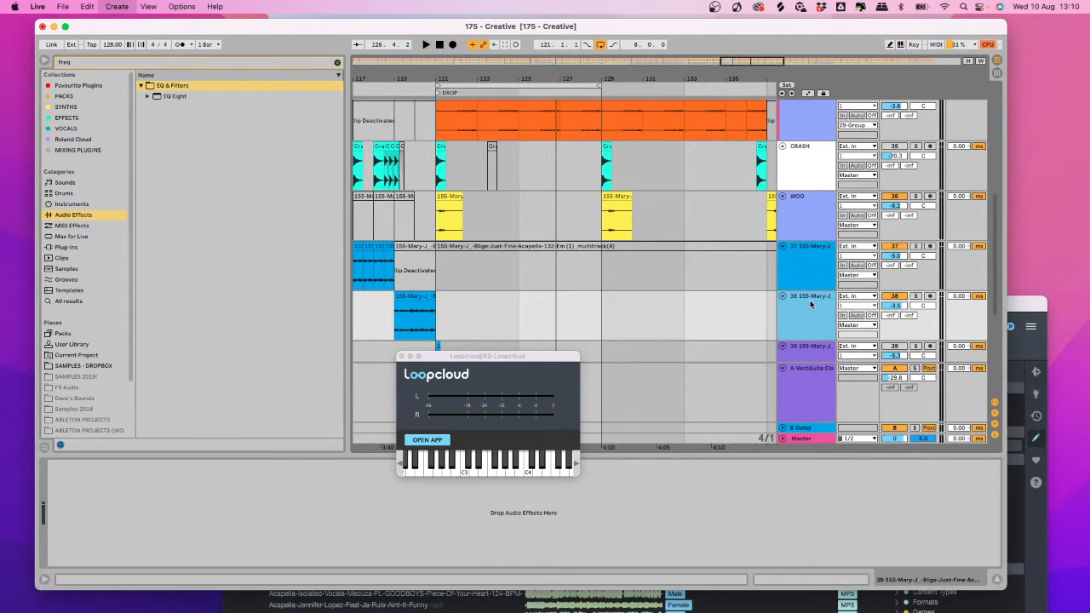
pyautogui.click(1014, 380)
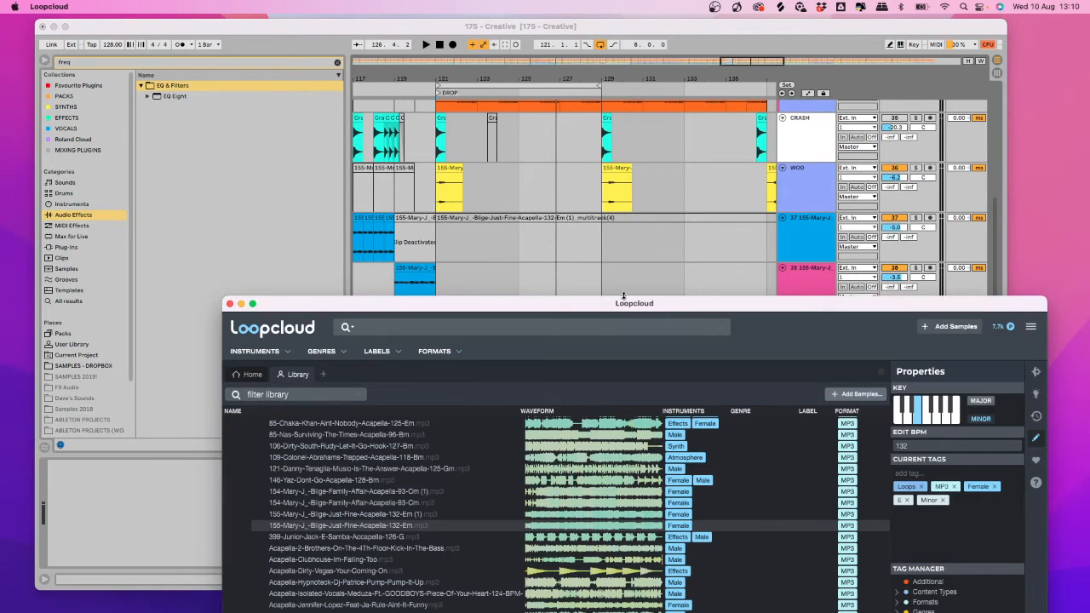
pyautogui.moveTo(617, 304); pyautogui.dragTo(809, 55)
pyautogui.moveTo(483, 449); pyautogui.dragTo(330, 510)
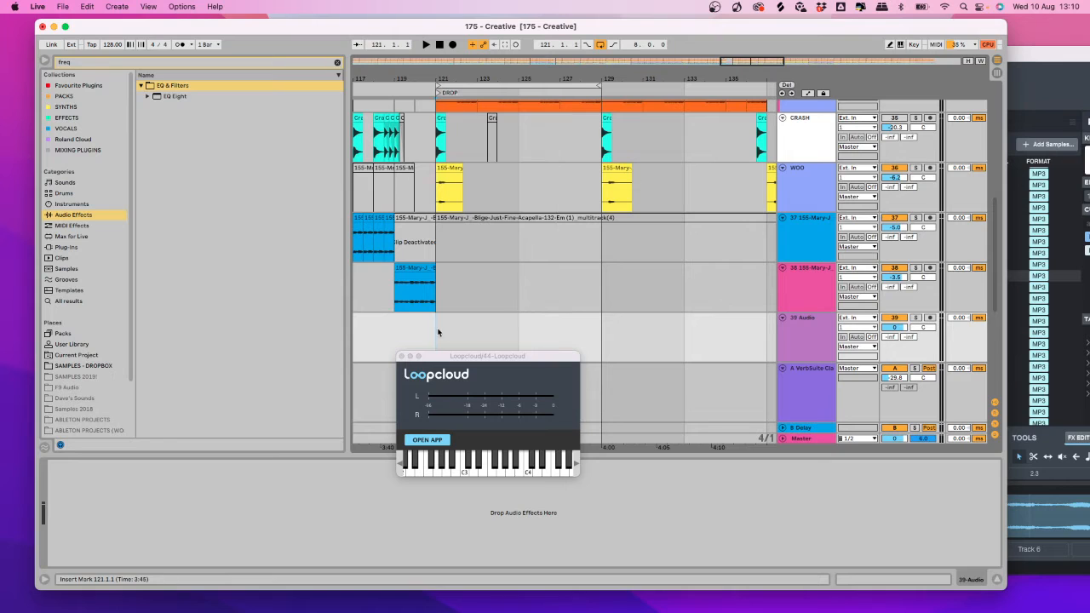
pyautogui.press('super+v')
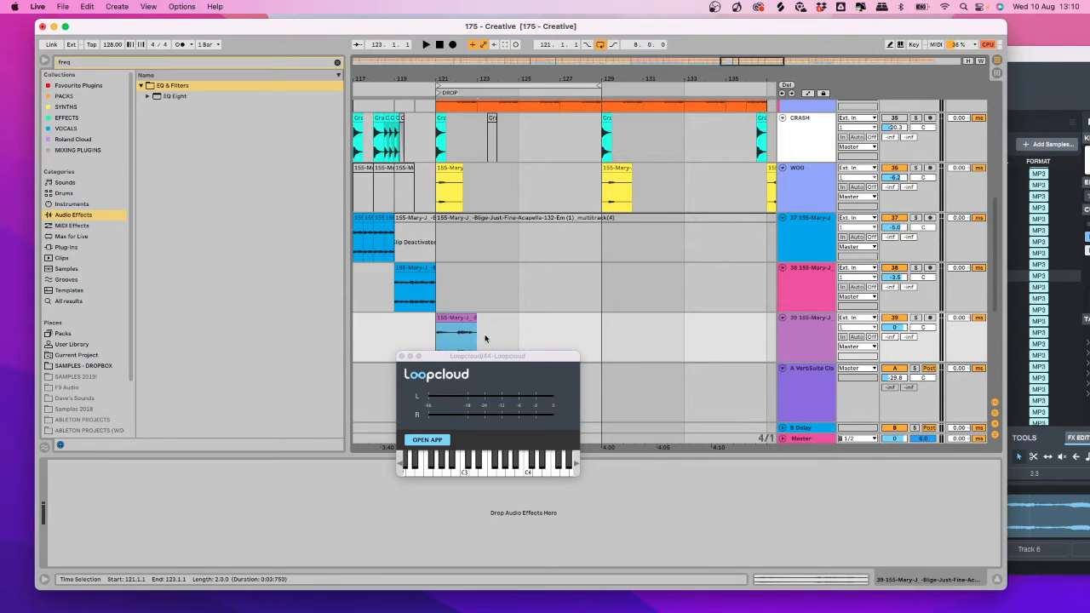
# Set the fixed grid to 1/2 bar and trim the clip start from bar 121 to 122.
pyautogui.rightClick(512, 342)
pyautogui.click(624, 452)
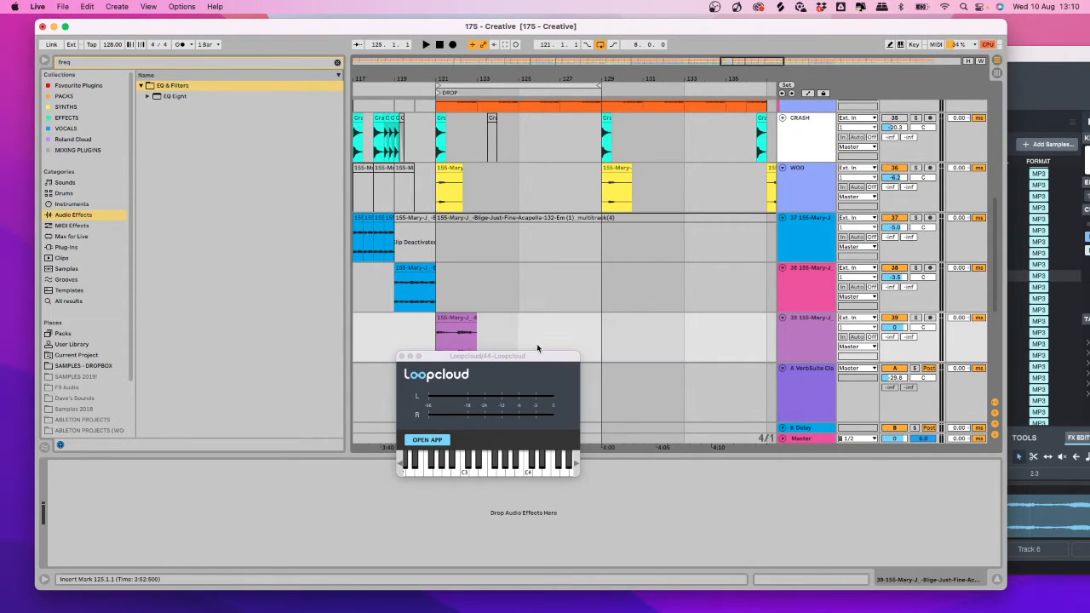
pyautogui.rightClick(530, 341)
pyautogui.click(610, 457)
pyautogui.rightClick(517, 334)
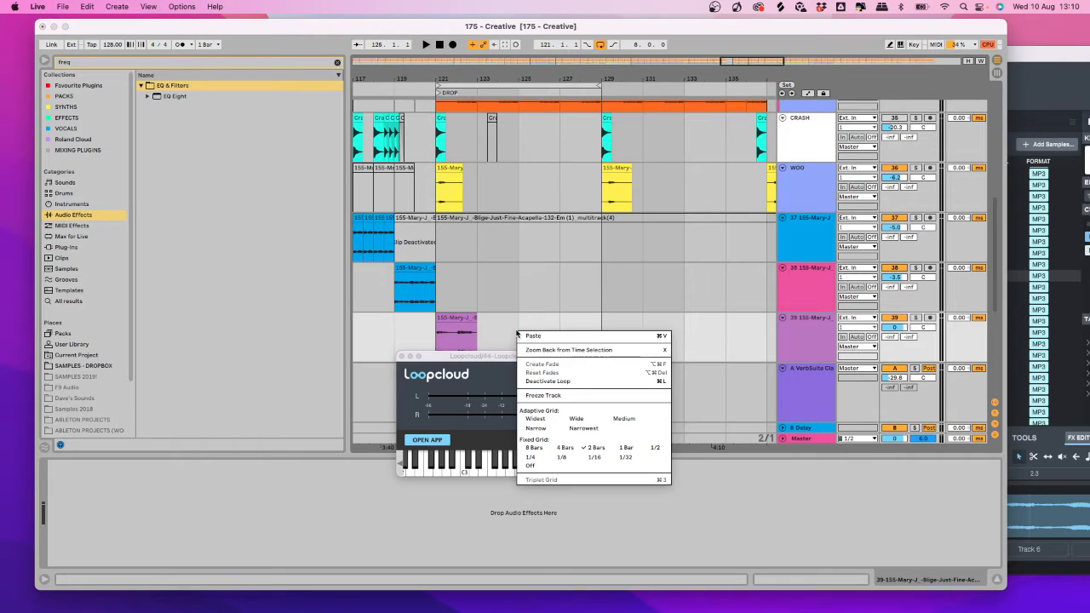
pyautogui.click(656, 446)
pyautogui.moveTo(437, 318); pyautogui.dragTo(452, 324)
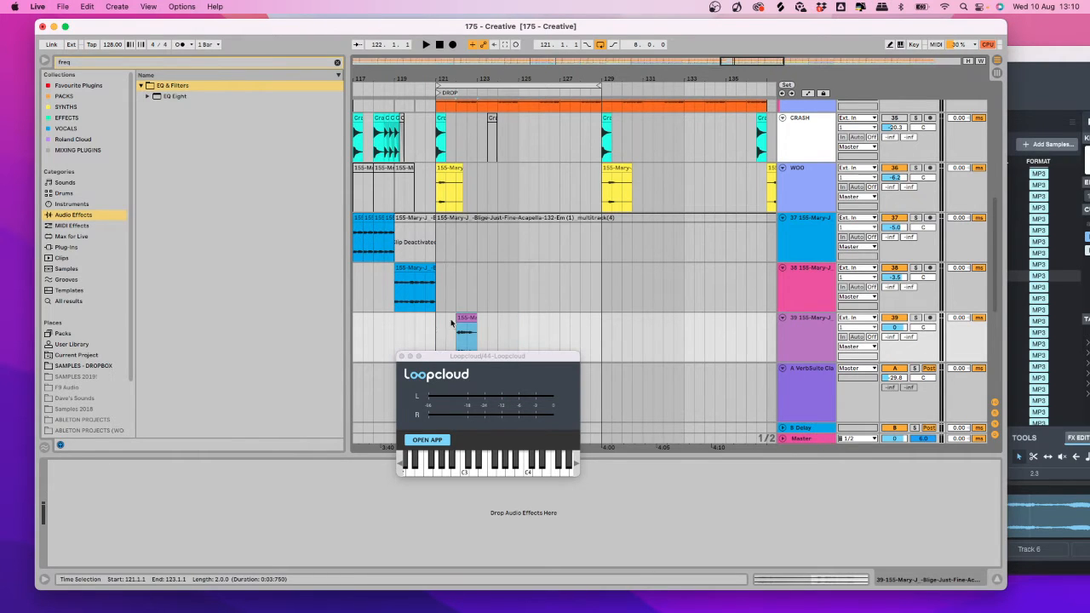
pyautogui.click(434, 442)
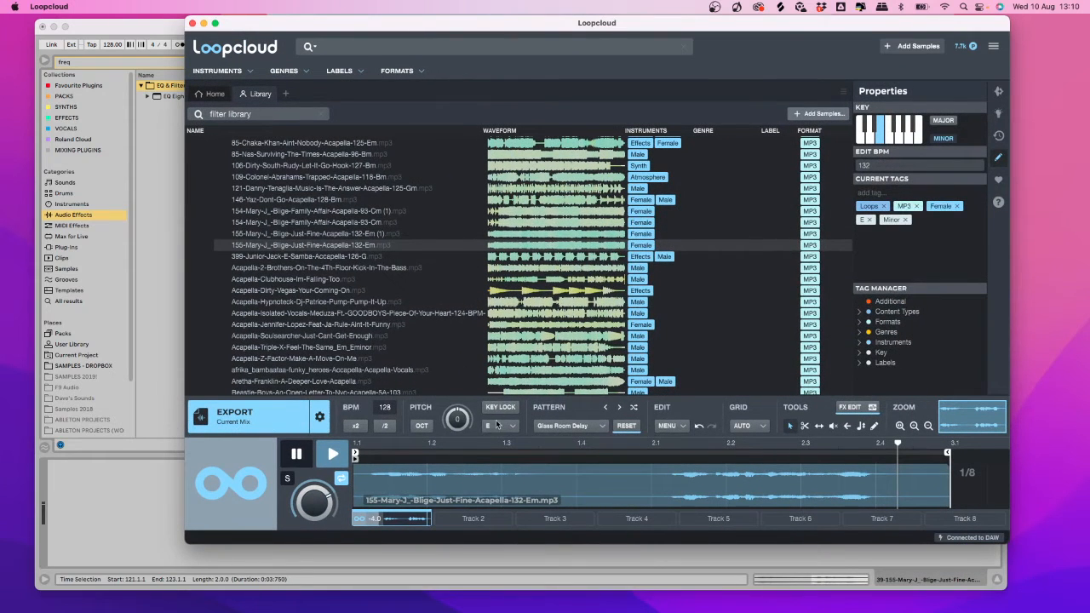
# Apply 12 Creative Effects > Multi Effect > Stab Pitch Repeater and audition it.
pyautogui.click(569, 426)
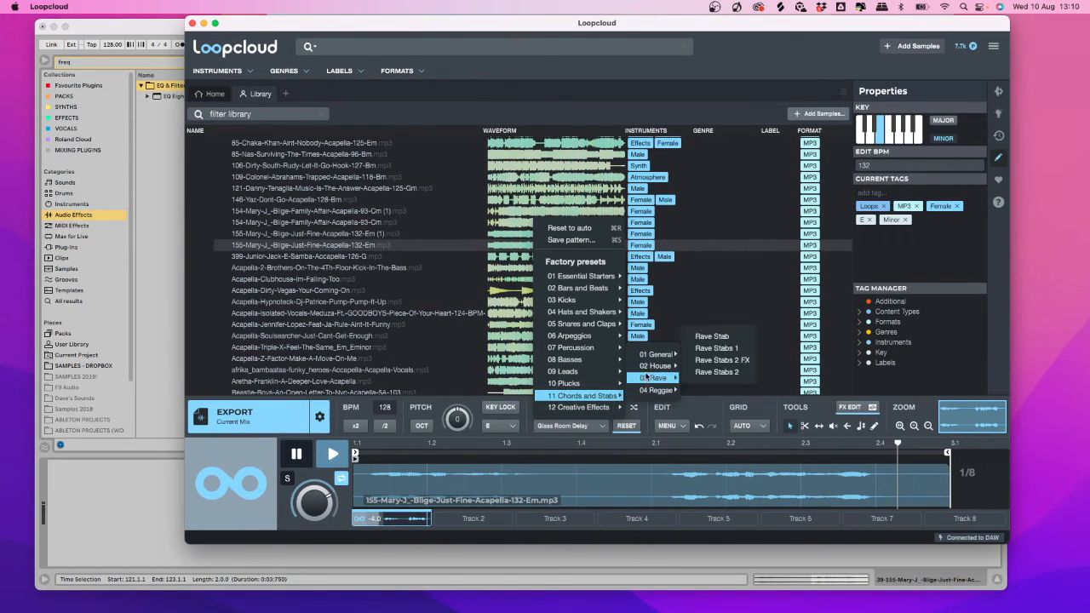
pyautogui.moveTo(610, 409)
pyautogui.moveTo(673, 342)
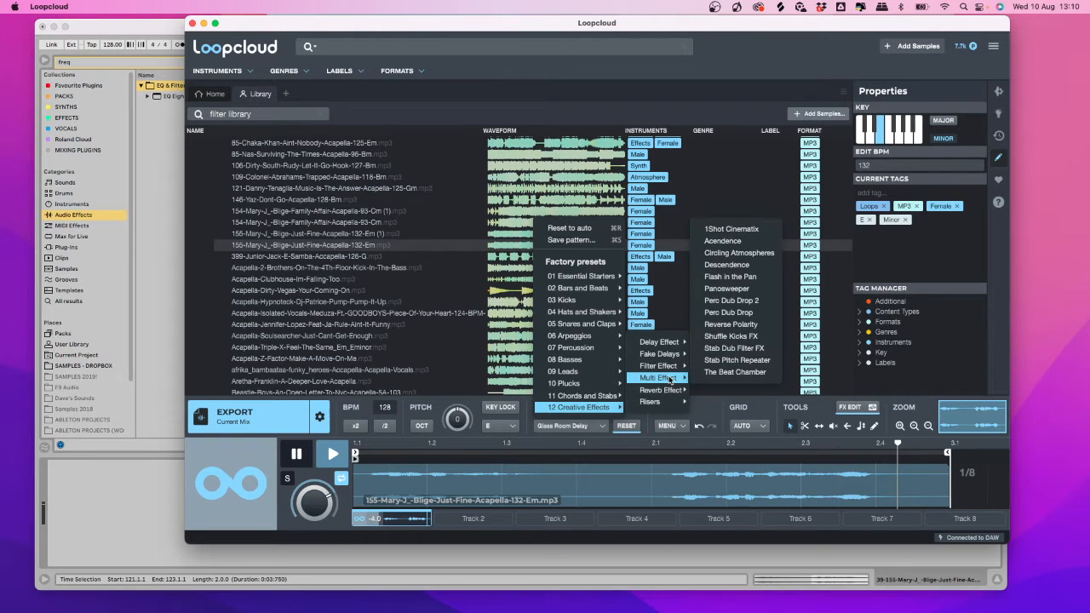
pyautogui.click(736, 360)
pyautogui.press('space')
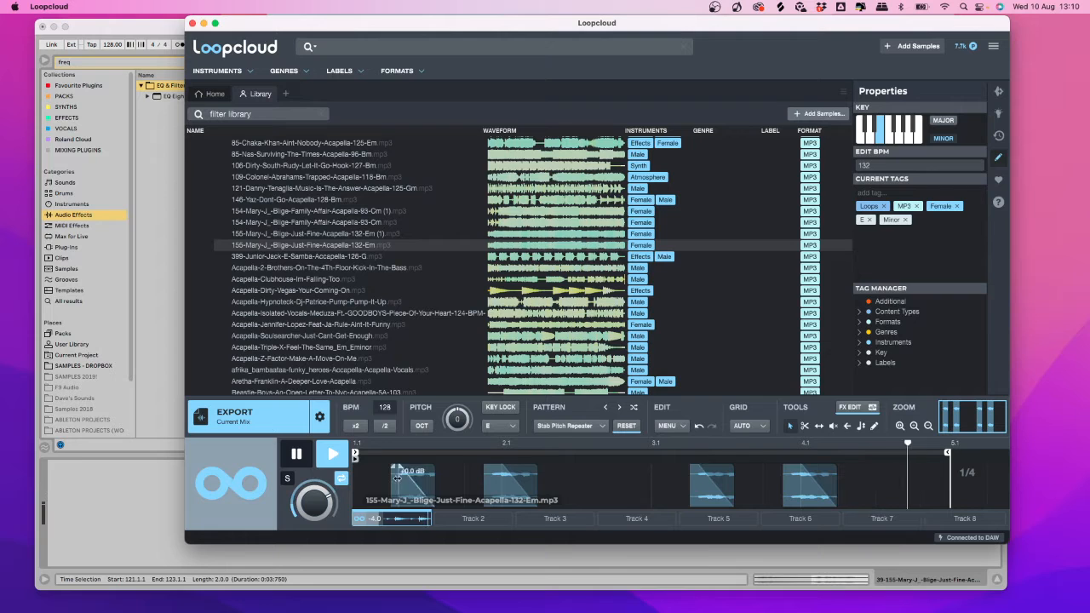
pyautogui.click(178, 486)
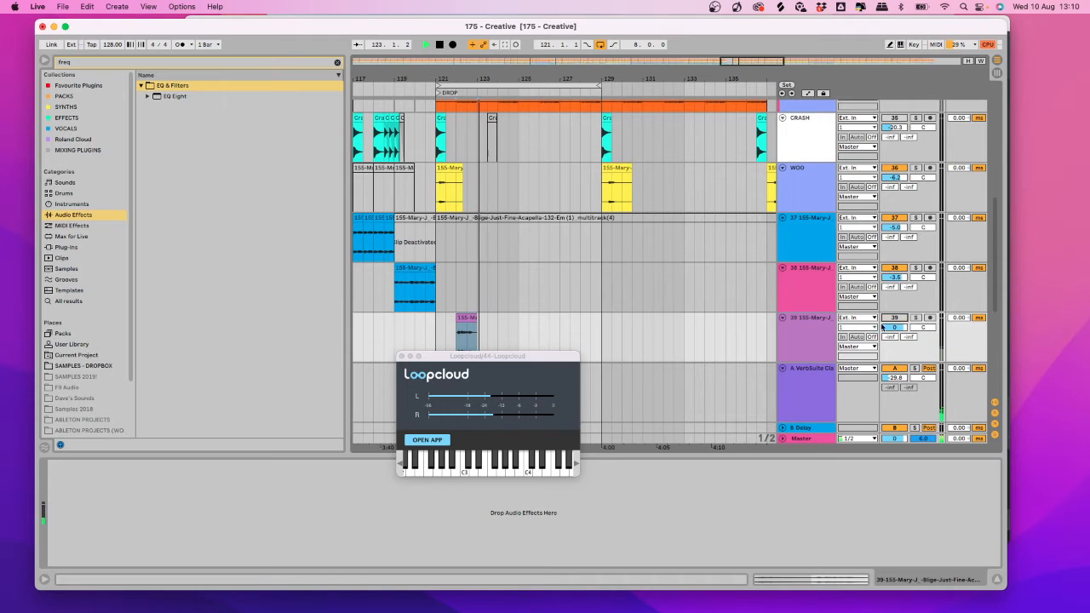
# Slip the audio inside the first, second, third and fourth pattern slices.
pyautogui.press('super+Tab')
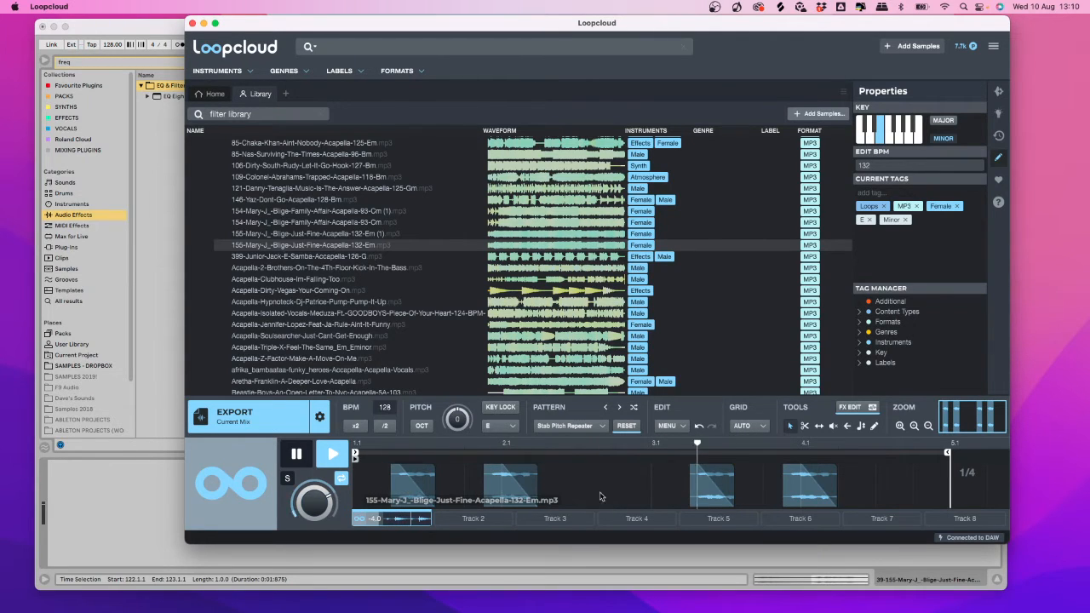
pyautogui.click(418, 487)
pyautogui.click(406, 487)
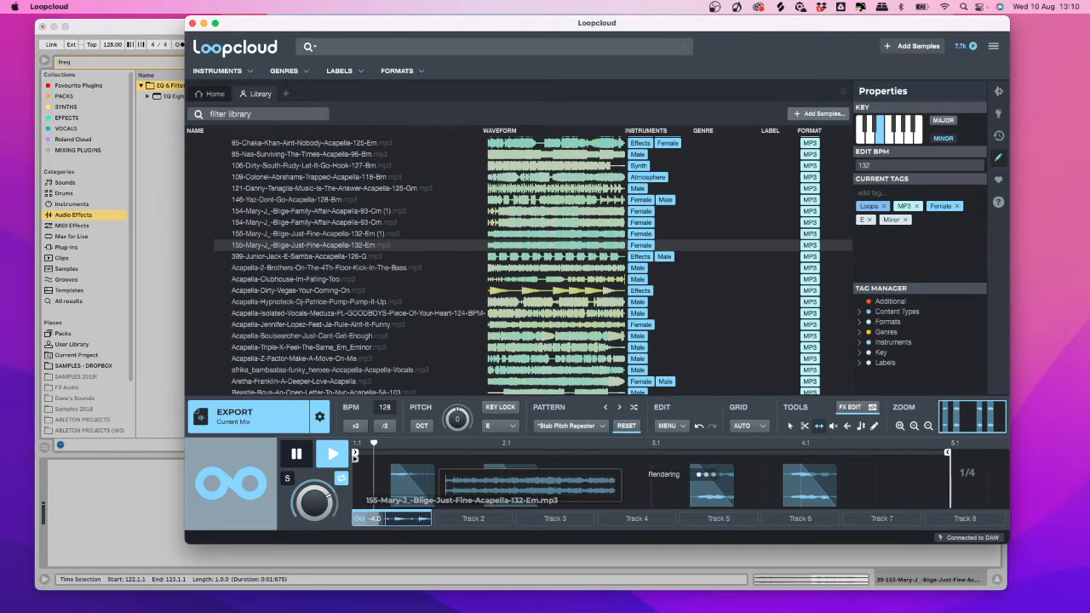
pyautogui.click(407, 488)
pyautogui.click(406, 488)
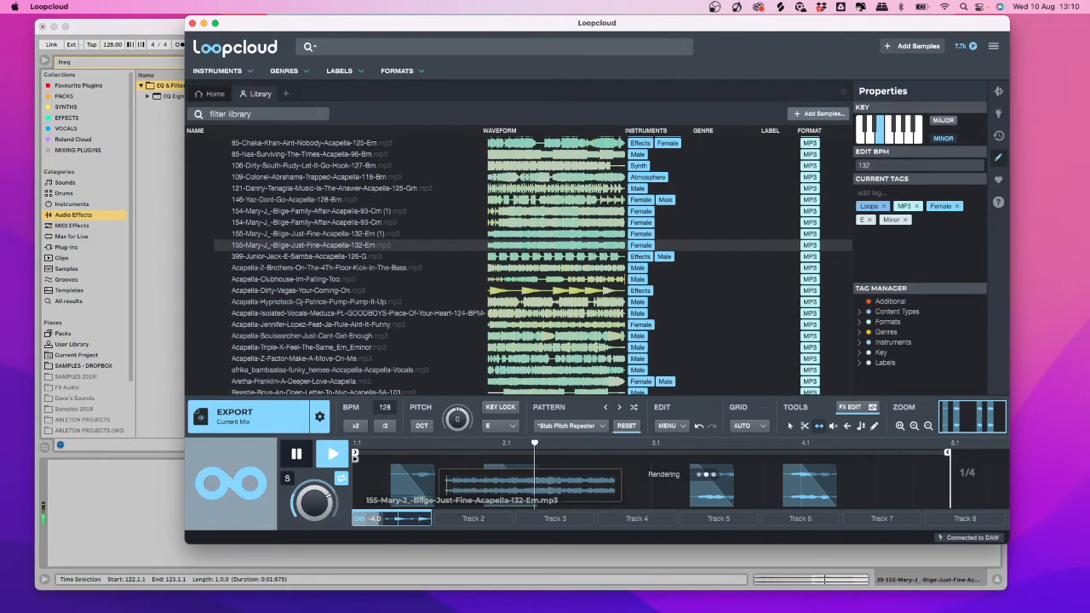
pyautogui.click(716, 492)
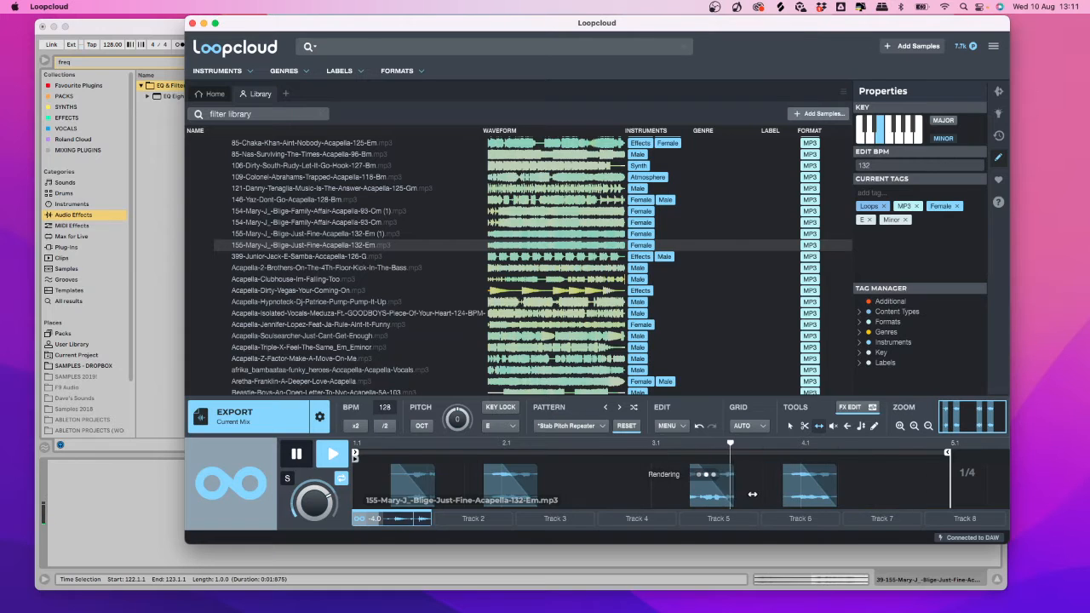
pyautogui.click(803, 491)
pyautogui.click(804, 491)
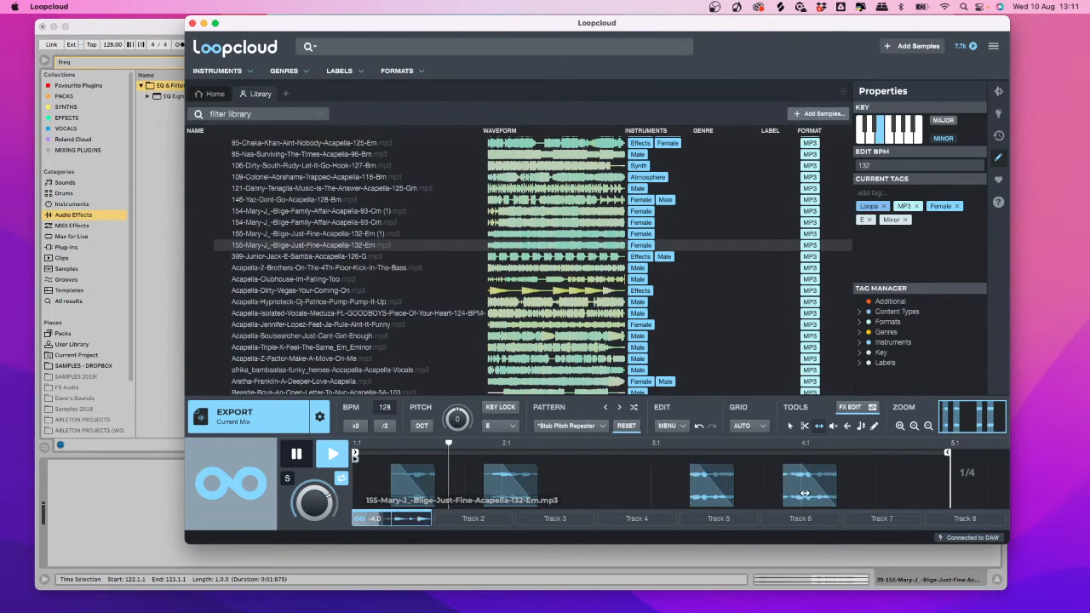
pyautogui.click(813, 492)
pyautogui.click(489, 496)
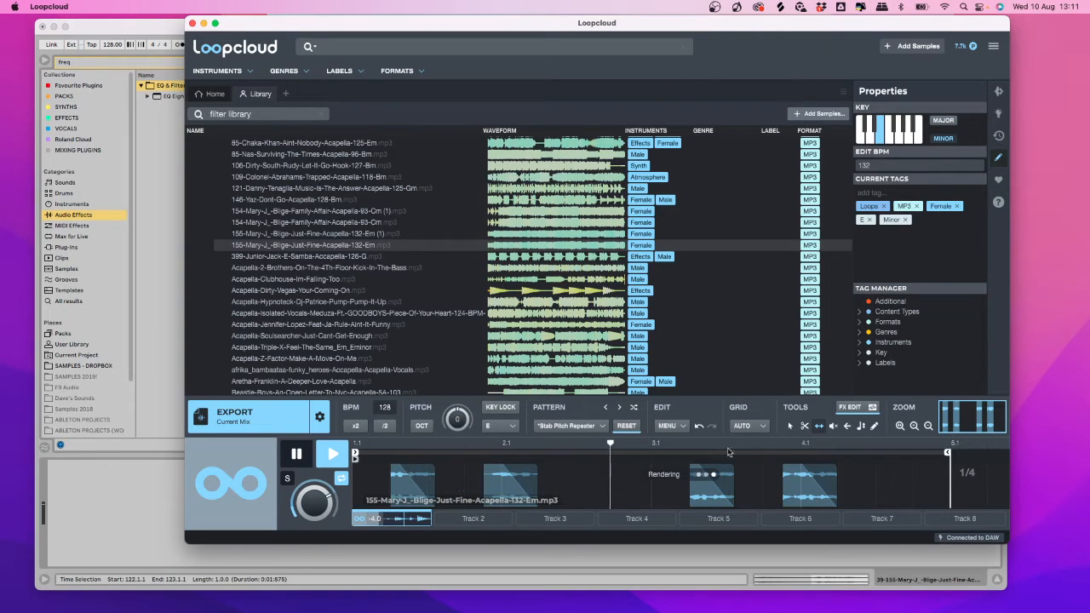
pyautogui.click(801, 490)
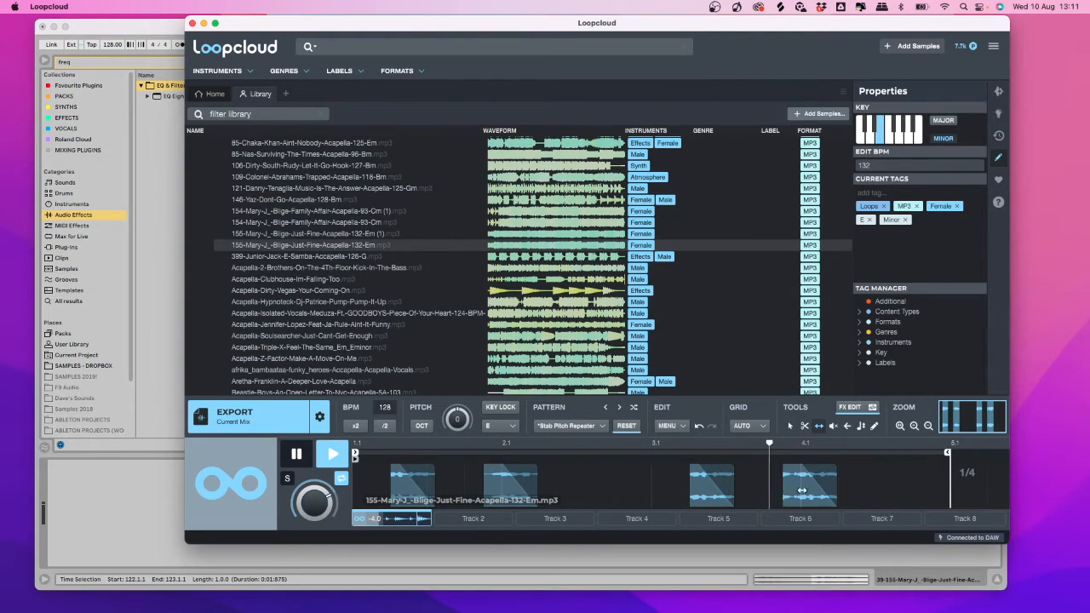
pyautogui.click(807, 492)
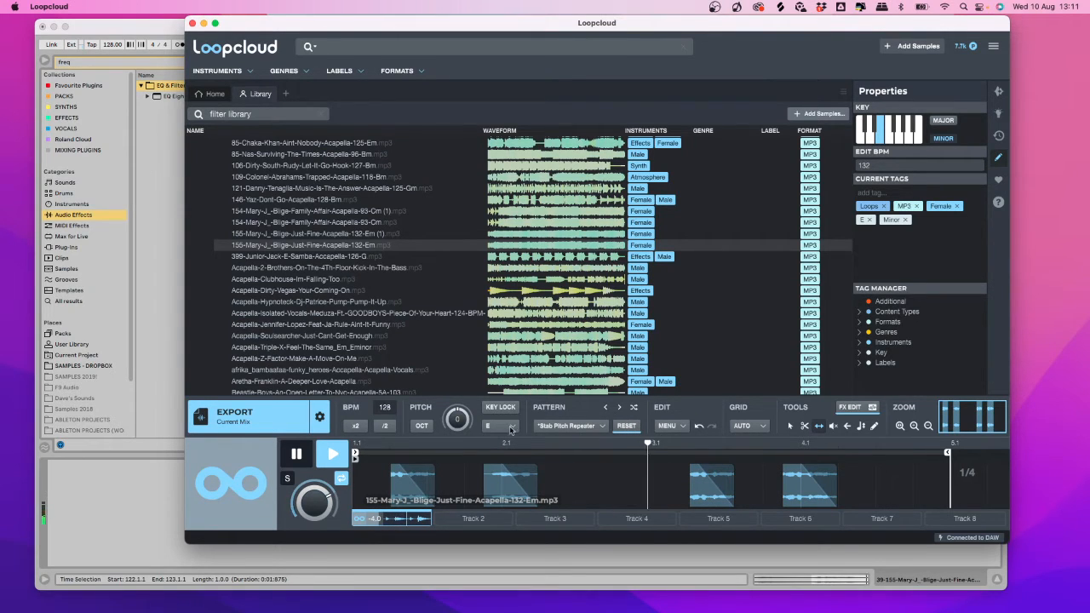
# Export the edited vocal and place it on track 39 at 123.3.1.
pyautogui.click(253, 415)
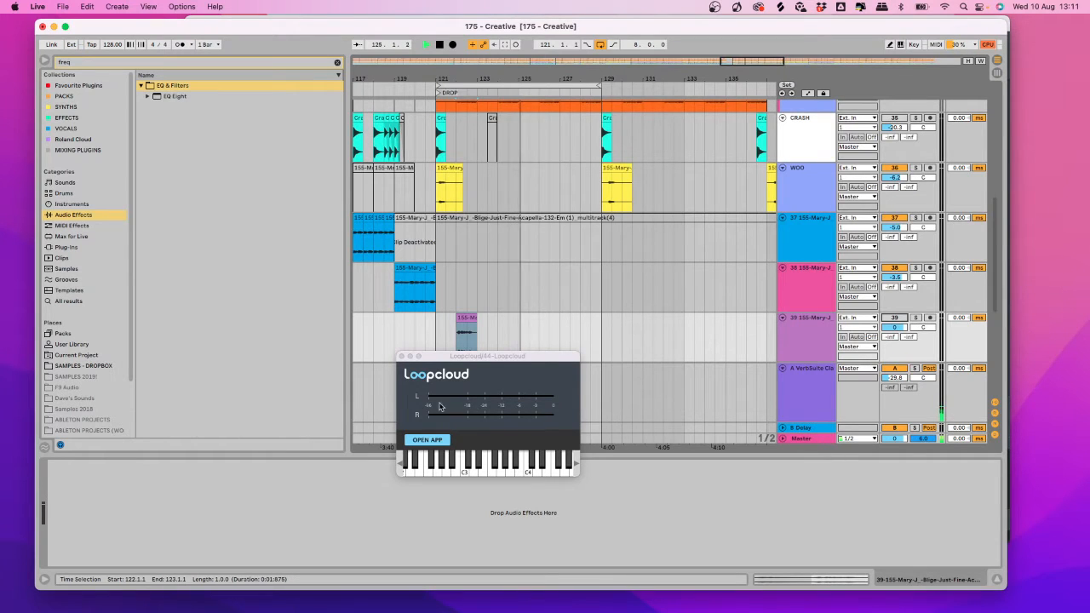
pyautogui.moveTo(440, 406); pyautogui.dragTo(492, 324)
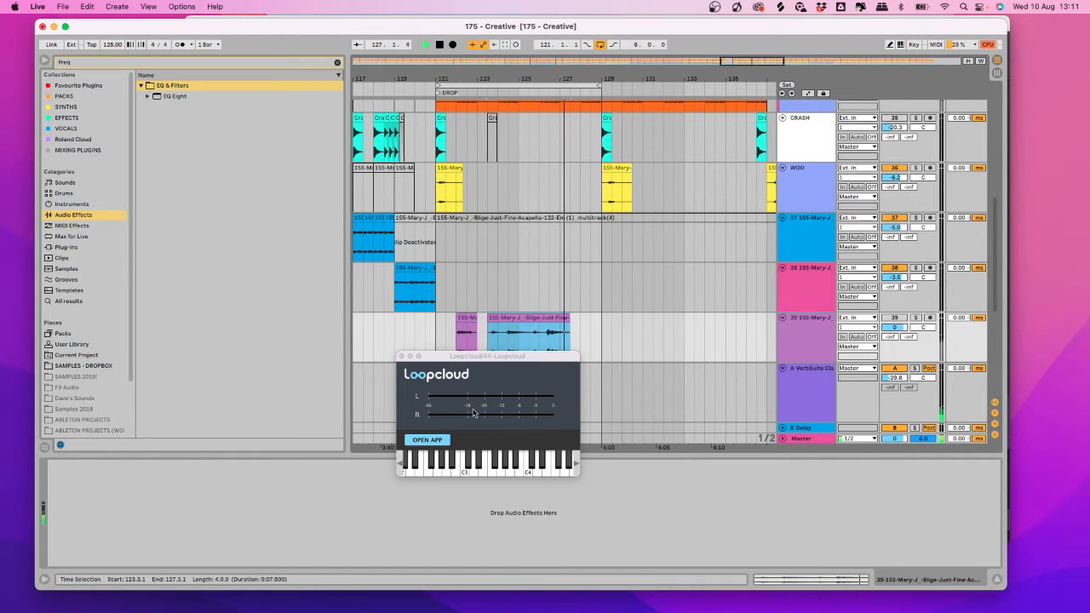
pyautogui.click(427, 440)
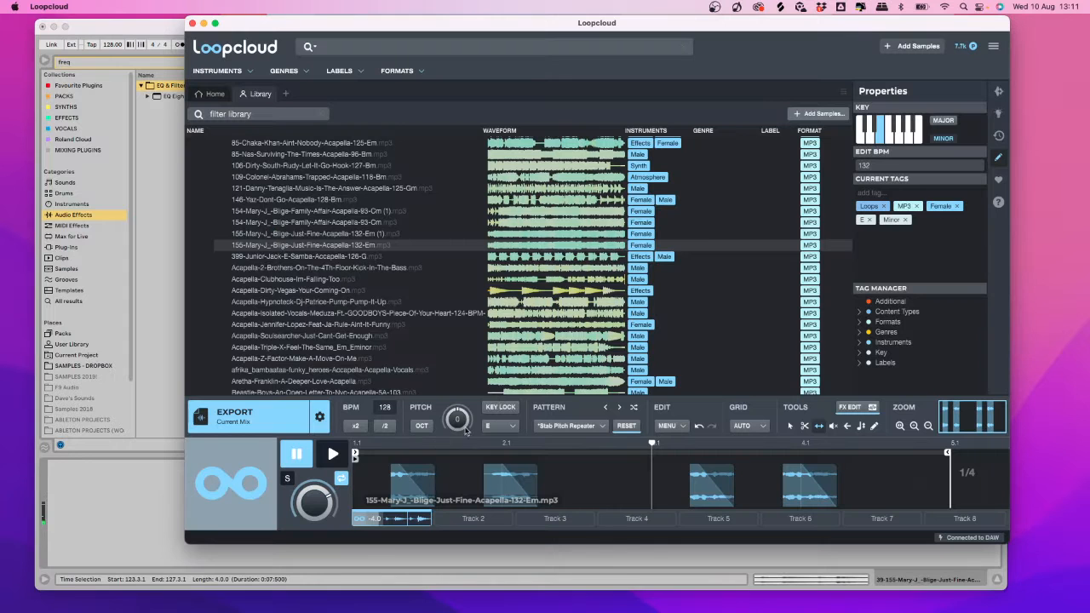
# Choose Factory presets > 01 Essential Starters > Simple Kick as the chop pattern.
pyautogui.click(591, 429)
pyautogui.moveTo(606, 408)
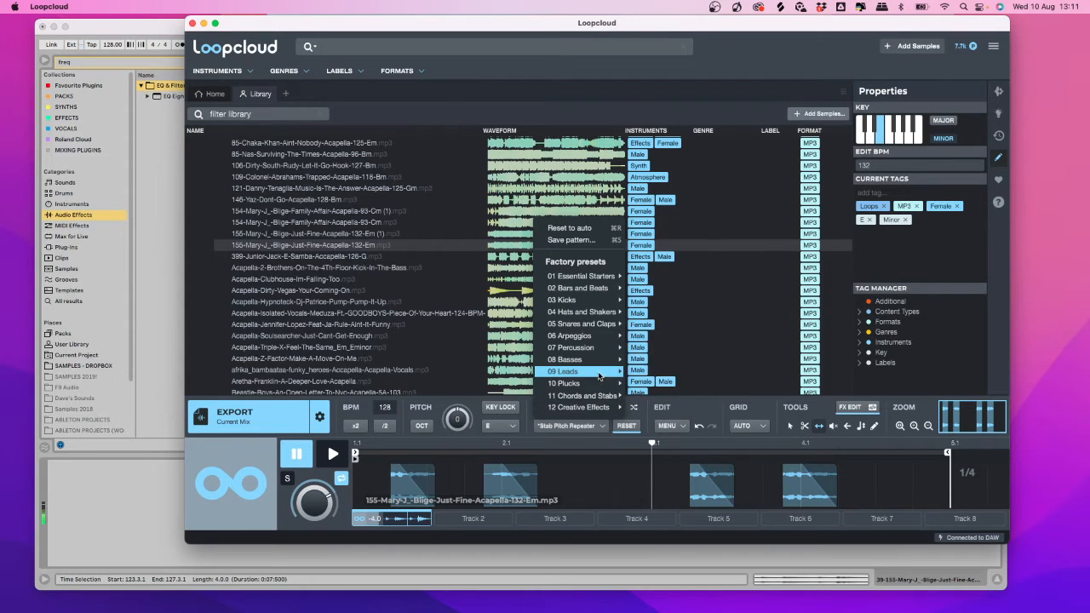
pyautogui.moveTo(599, 375)
pyautogui.moveTo(601, 354)
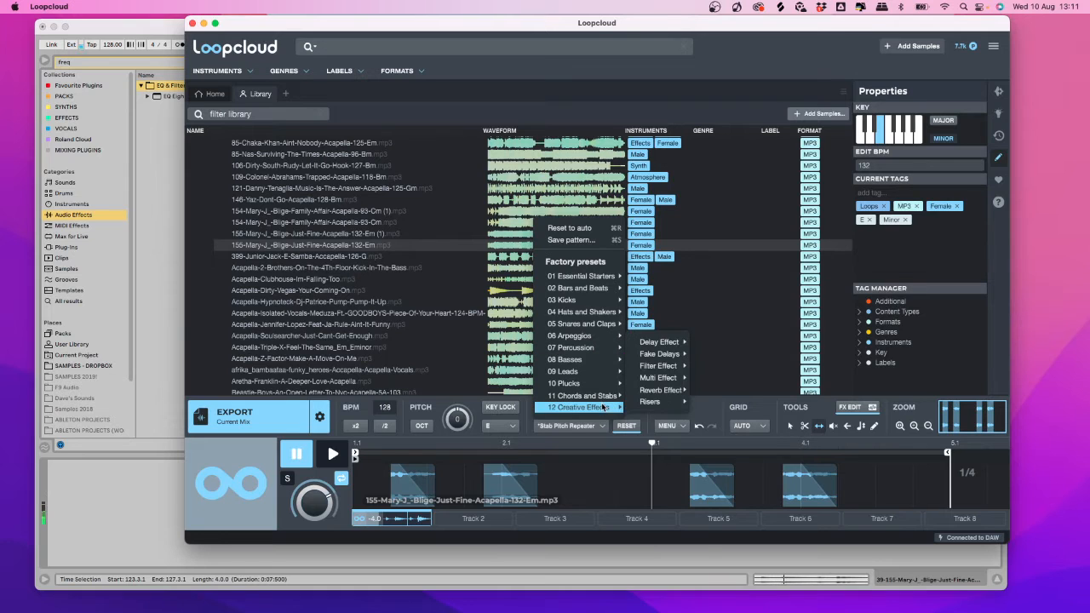
pyautogui.moveTo(612, 278)
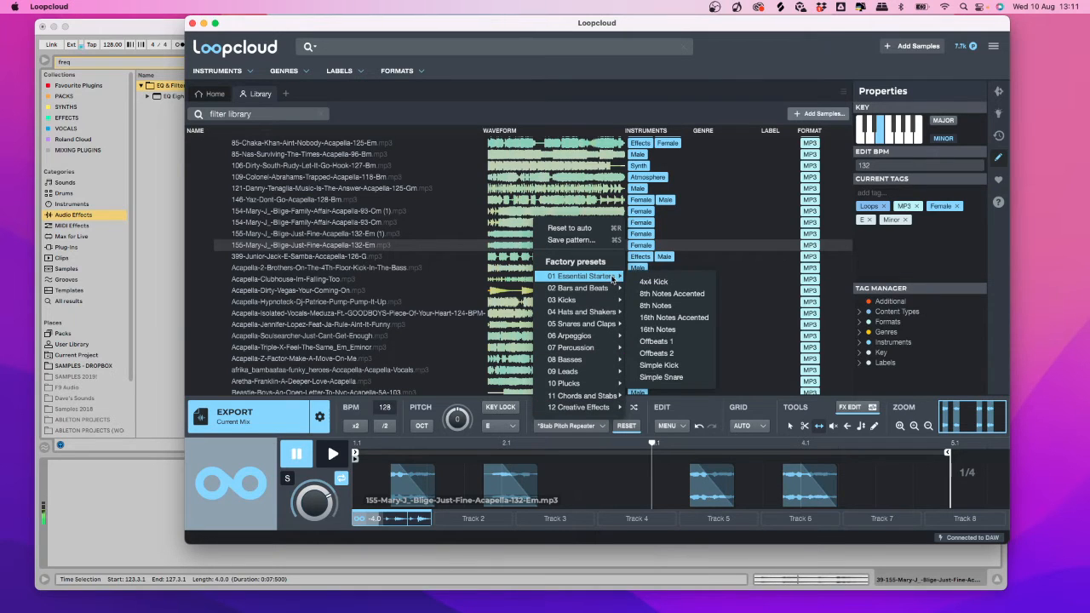
pyautogui.click(660, 365)
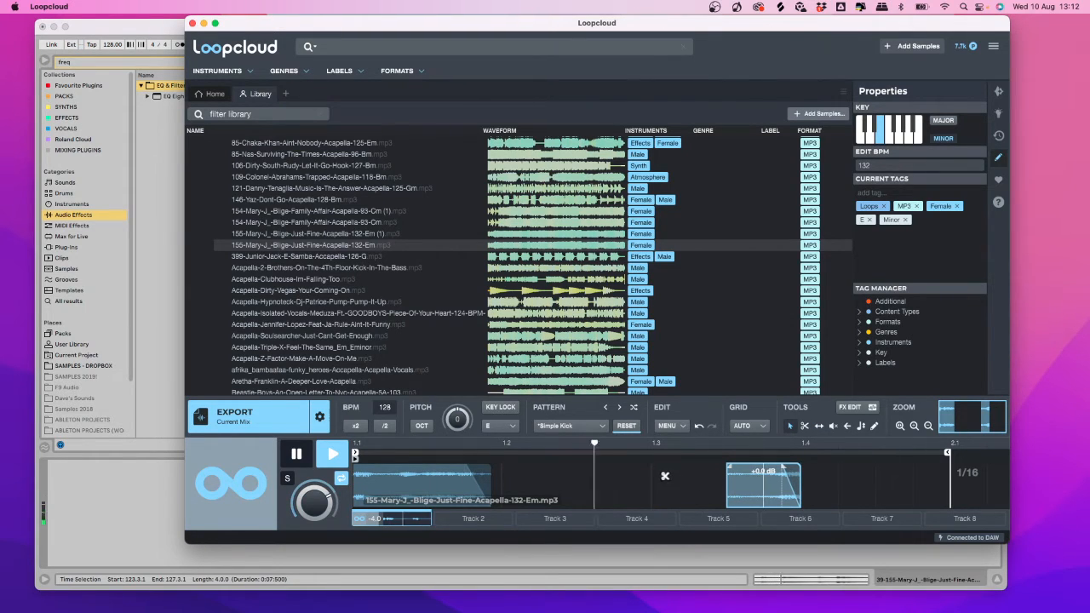
# Duplicate the last Simple Kick slice onto earlier beats with Alt-drag copies.
pyautogui.moveTo(756, 484); pyautogui.dragTo(539, 475)
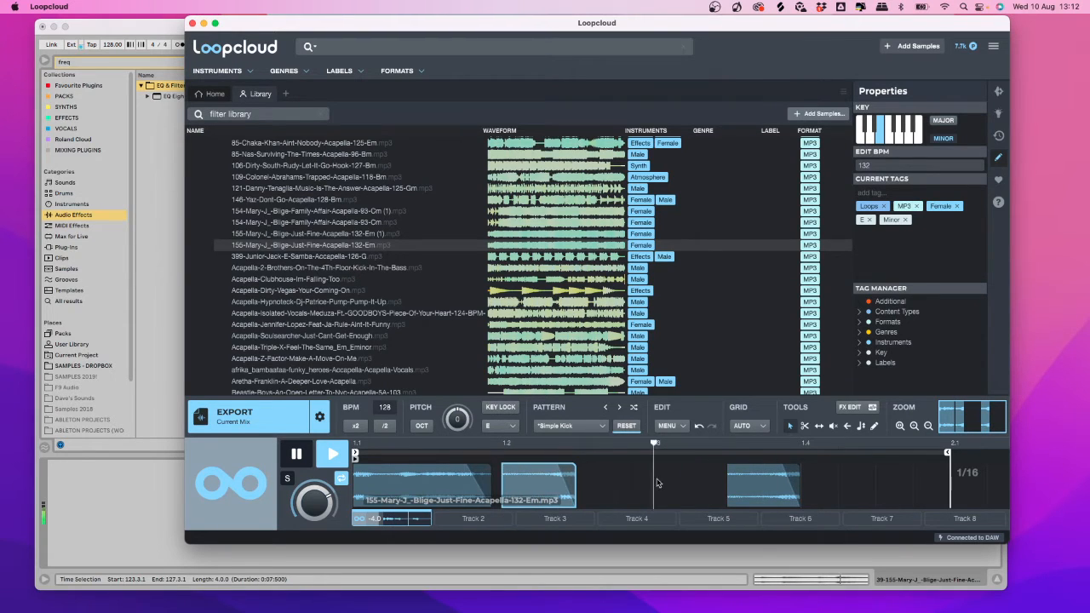
pyautogui.moveTo(764, 485); pyautogui.dragTo(845, 479)
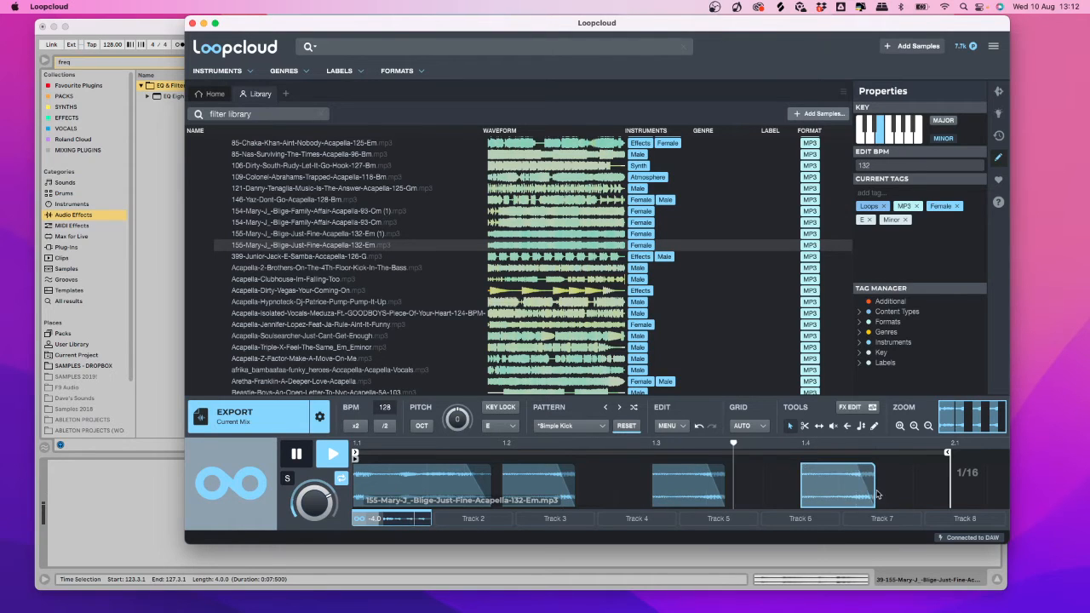
pyautogui.click(681, 492)
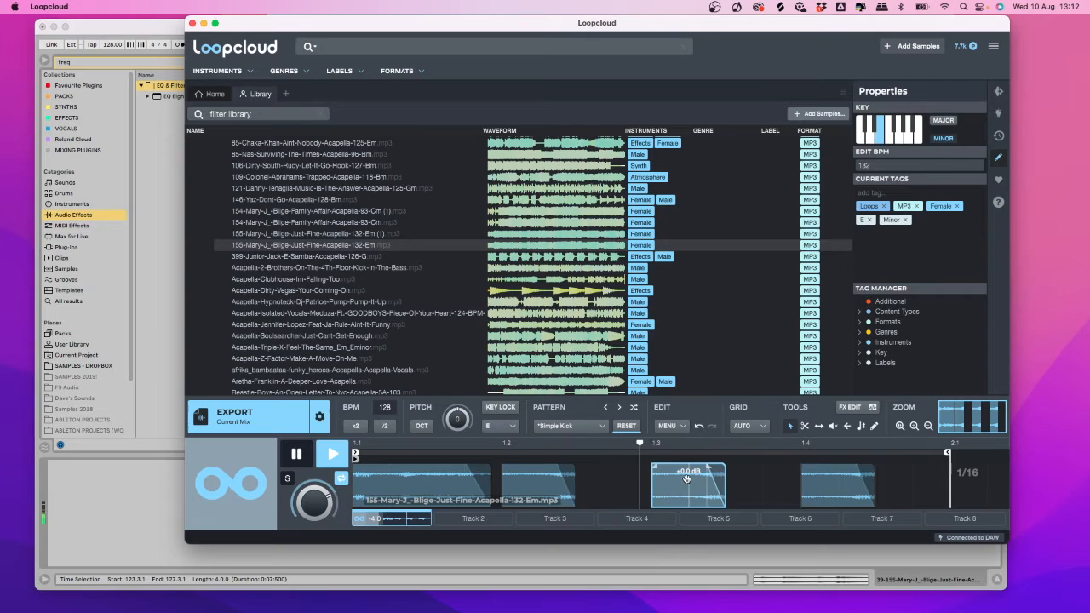
# Move the Track 6 slice one step earlier and export the new chop to the clipboard.
pyautogui.click(820, 427)
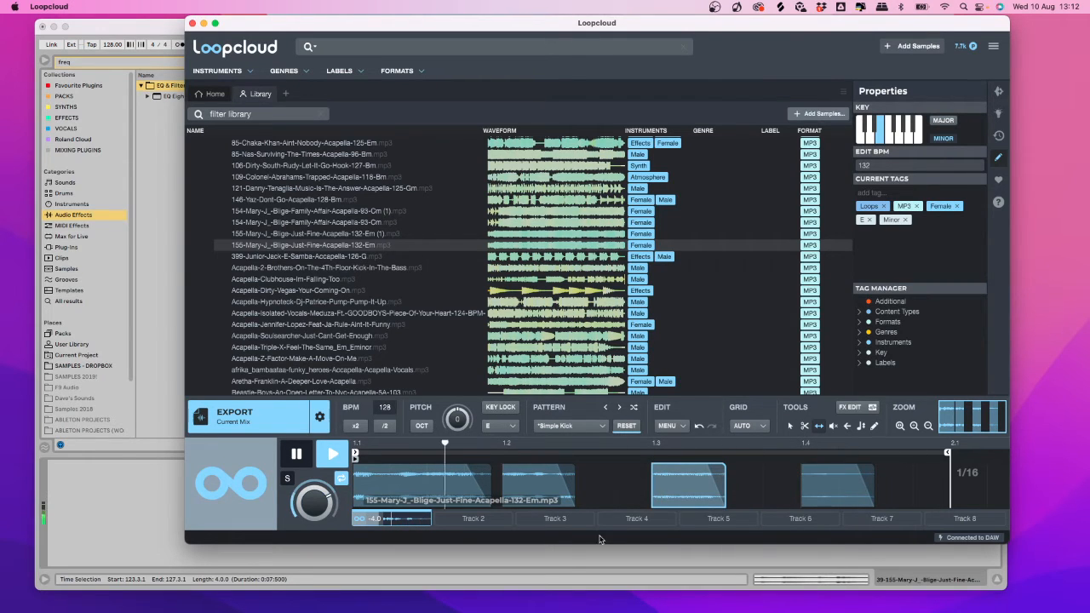
pyautogui.click(791, 426)
pyautogui.moveTo(840, 485); pyautogui.dragTo(766, 485)
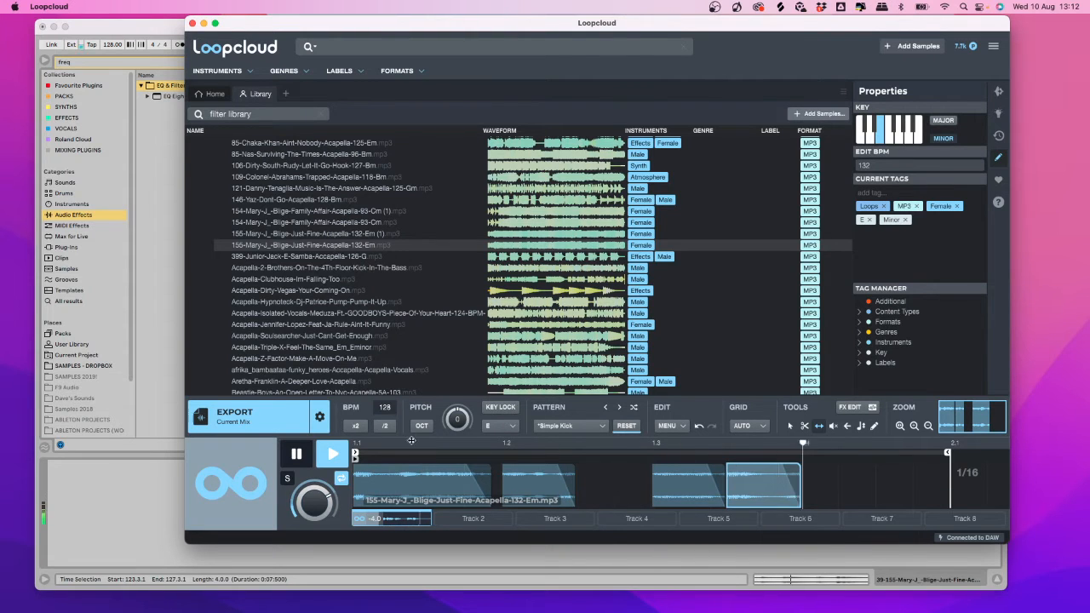
pyautogui.click(261, 437)
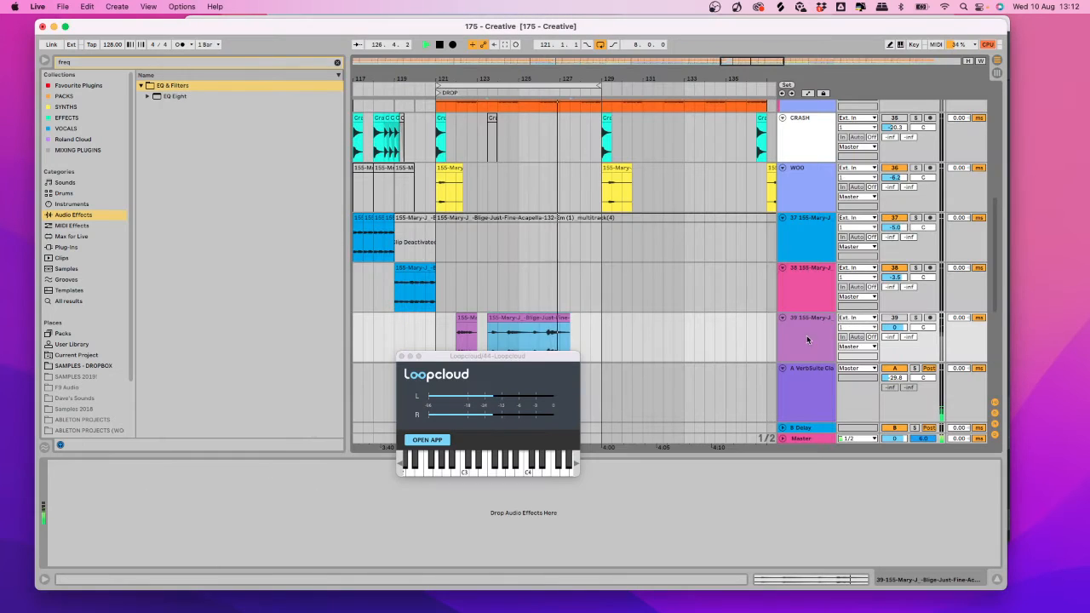
# Insert a new audio track 40 and paste the exported chop onto track 39 at 127.3.1.
pyautogui.click(807, 340)
pyautogui.press('super+t')
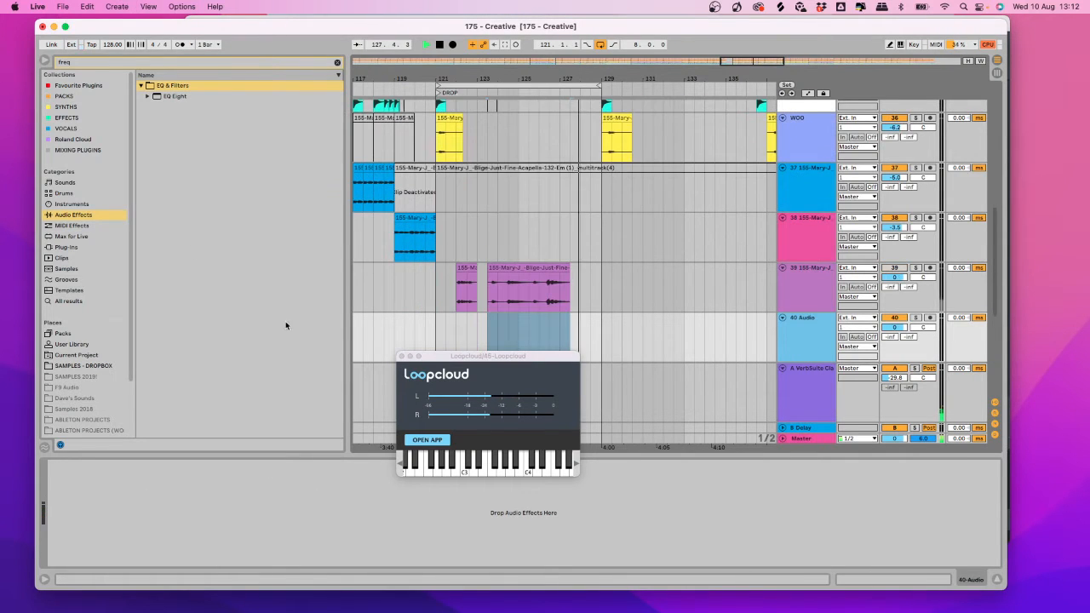
pyautogui.click(494, 355)
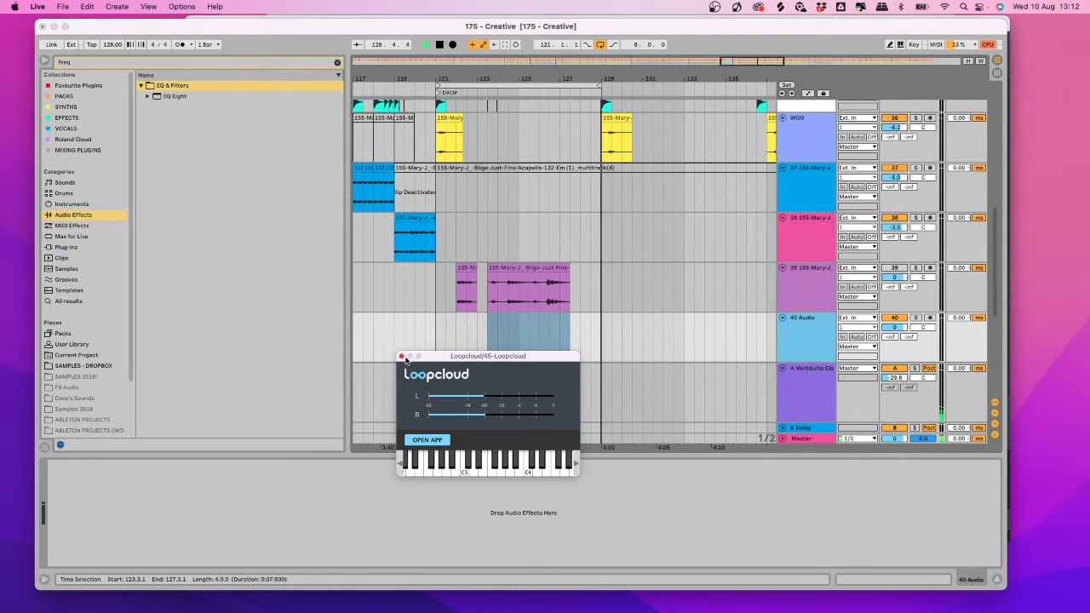
pyautogui.click(571, 283)
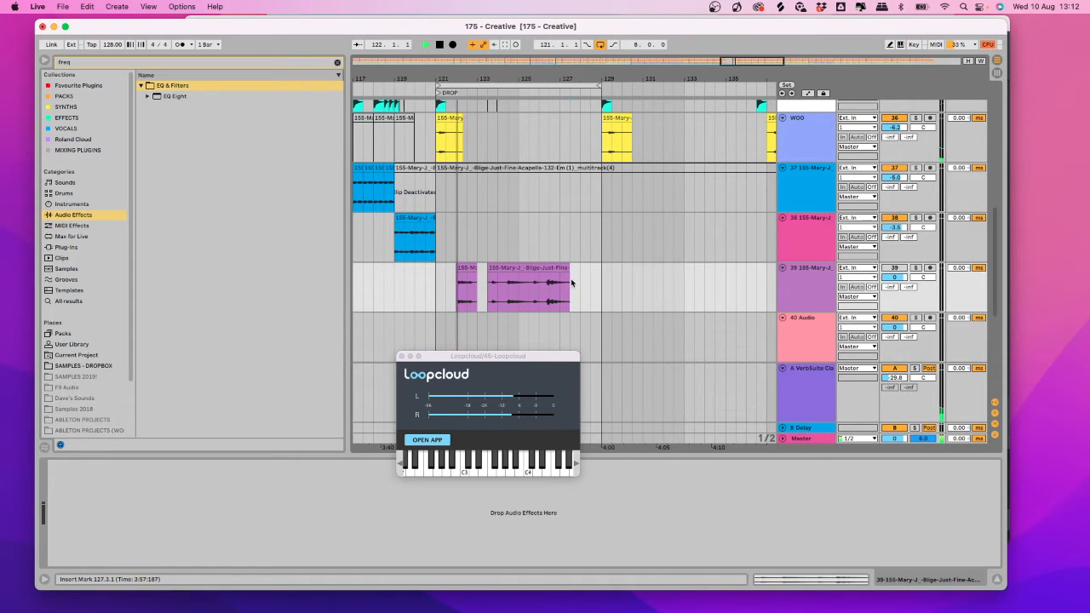
pyautogui.press('super+v')
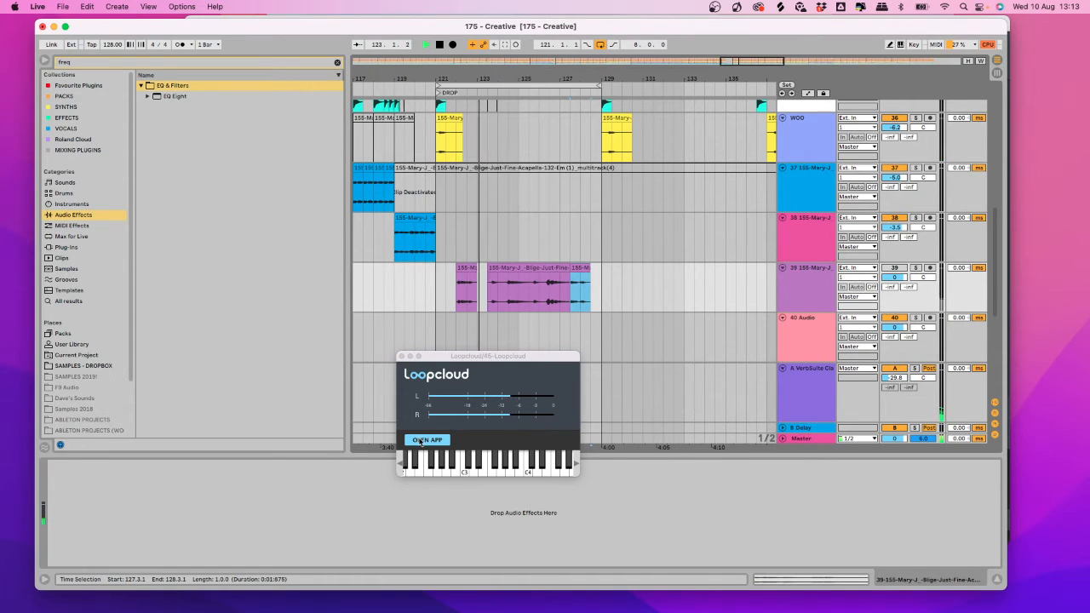
pyautogui.press('super+z')
# Reopen the full Loopcloud editor from the plugin, then return to the Live arrangement.
pyautogui.click(632, 323)
pyautogui.click(446, 440)
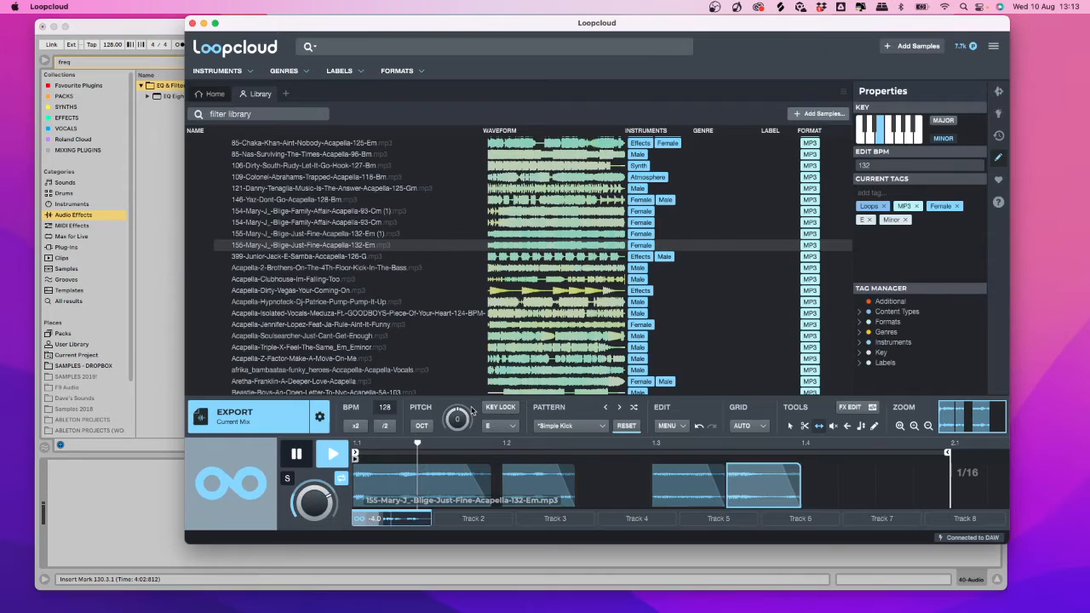
pyautogui.click(152, 502)
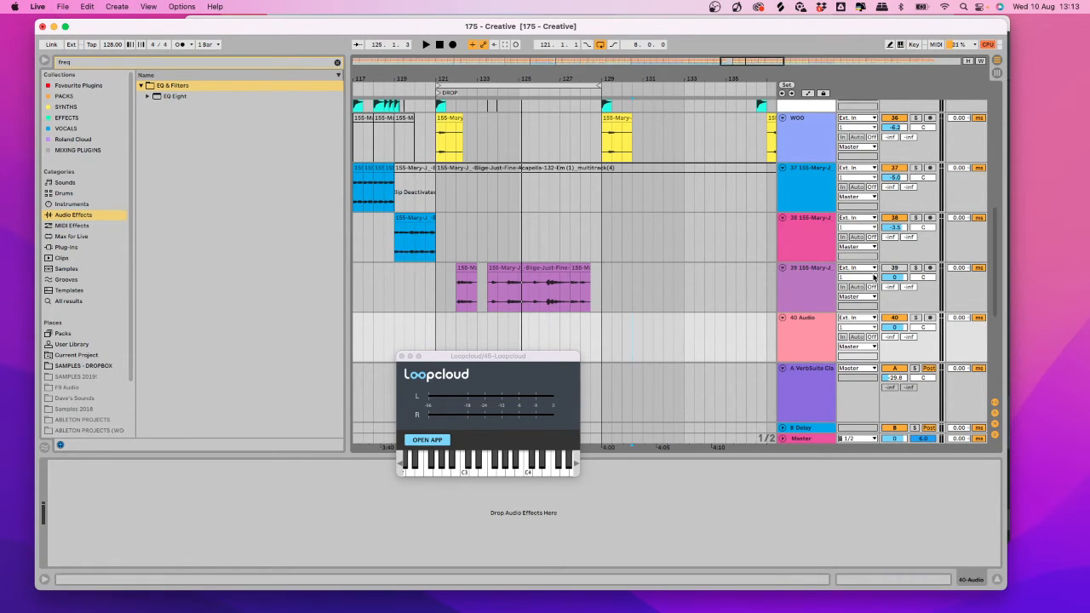
# Play from bar 122, set the grid to 1/16 and zoom in around bar 126.
pyautogui.click(456, 308)
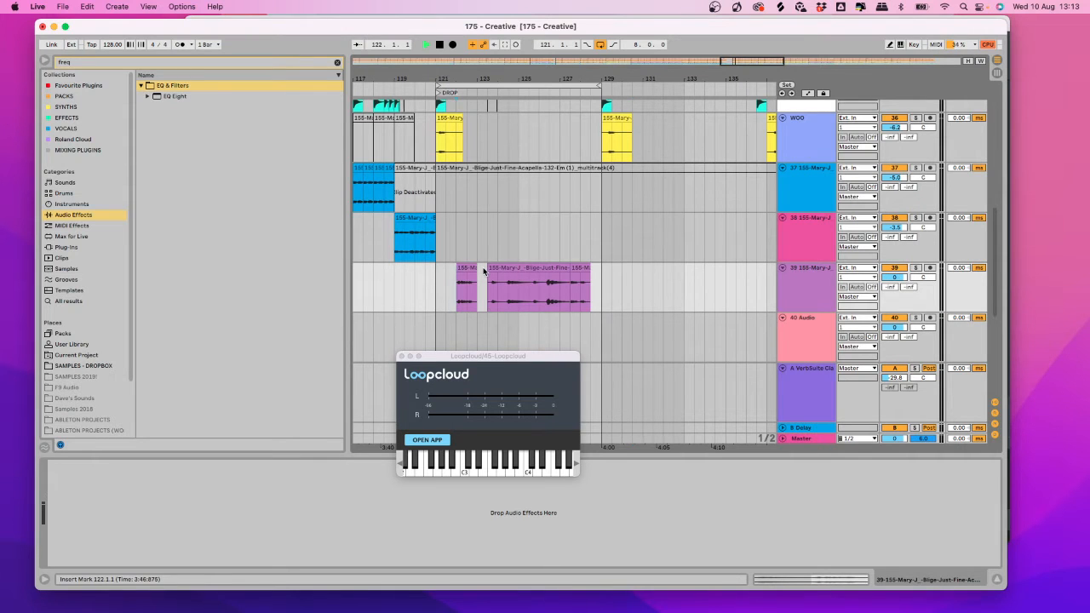
pyautogui.press('space')
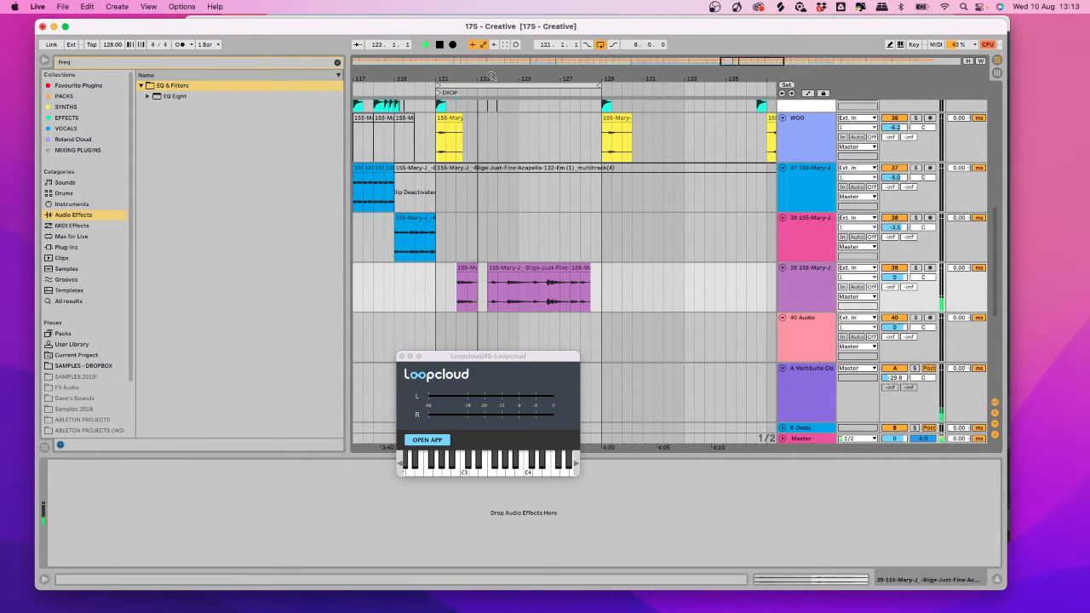
pyautogui.moveTo(492, 76); pyautogui.dragTo(493, 104)
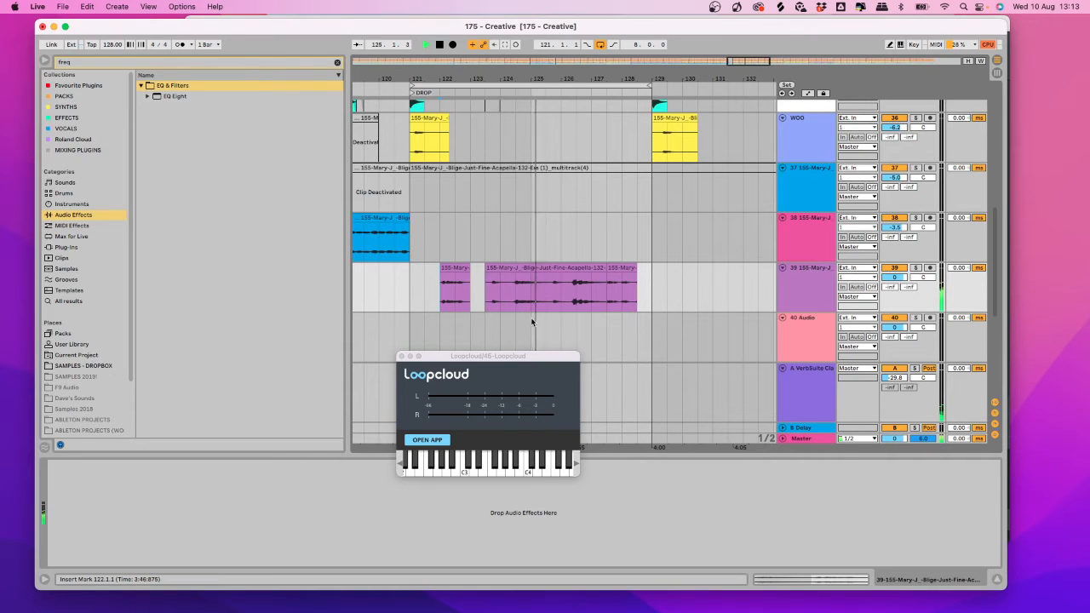
pyautogui.rightClick(569, 298)
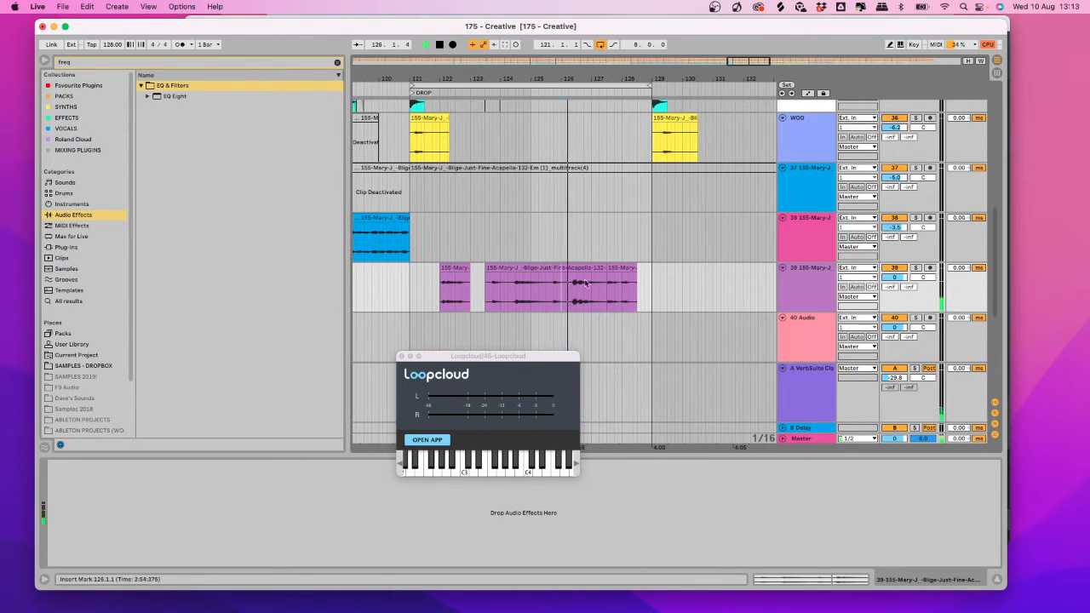
pyautogui.click(646, 507)
pyautogui.moveTo(559, 79); pyautogui.dragTo(562, 107)
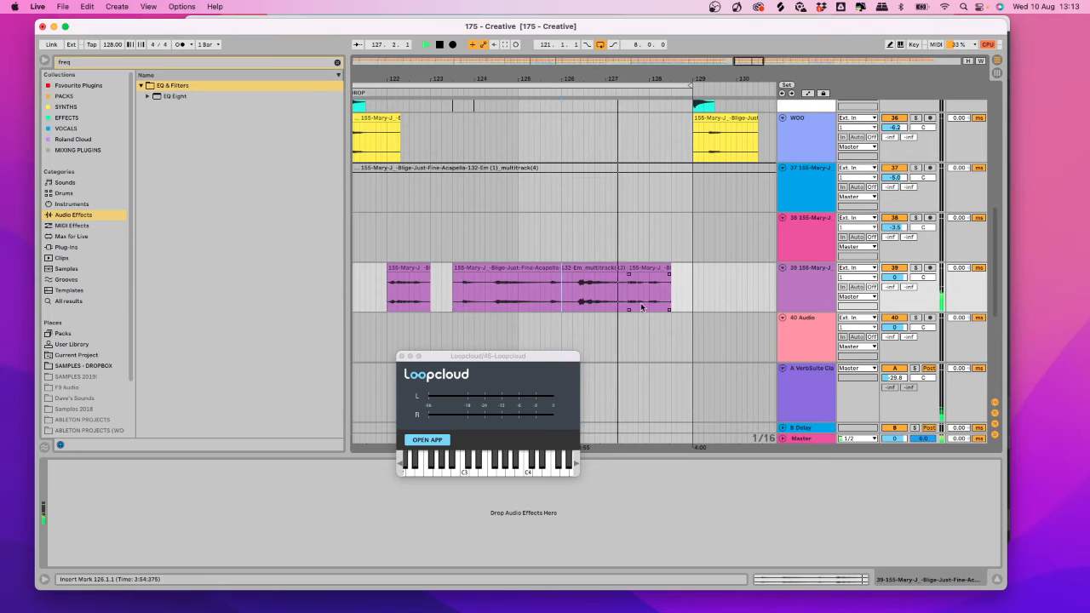
# Shorten the middle clip, split it at 124.3.1 and trim it to end at bar 124.
pyautogui.moveTo(628, 271); pyautogui.dragTo(575, 270)
pyautogui.click(496, 291)
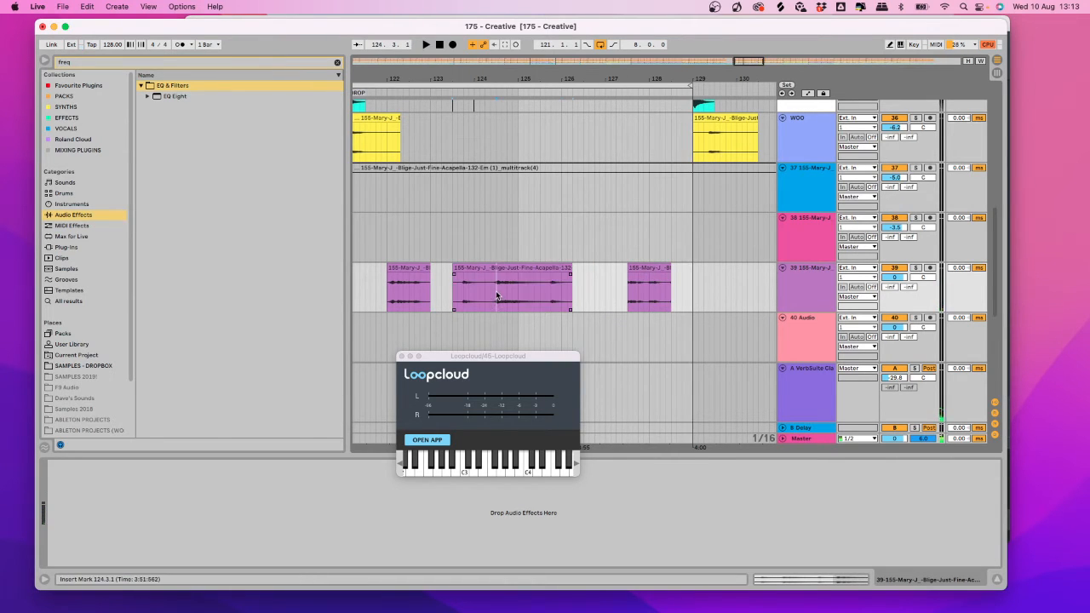
pyautogui.press('cmd+e')
pyautogui.moveTo(497, 269)
pyautogui.mouseDown()
pyautogui.moveTo(473, 270)
pyautogui.moveTo(541, 269)
pyautogui.moveTo(498, 278)
pyautogui.mouseUp()
# Move chops to bar 121, 122.1 and near 123.3, then audition them.
pyautogui.moveTo(540, 76); pyautogui.dragTo(631, 78)
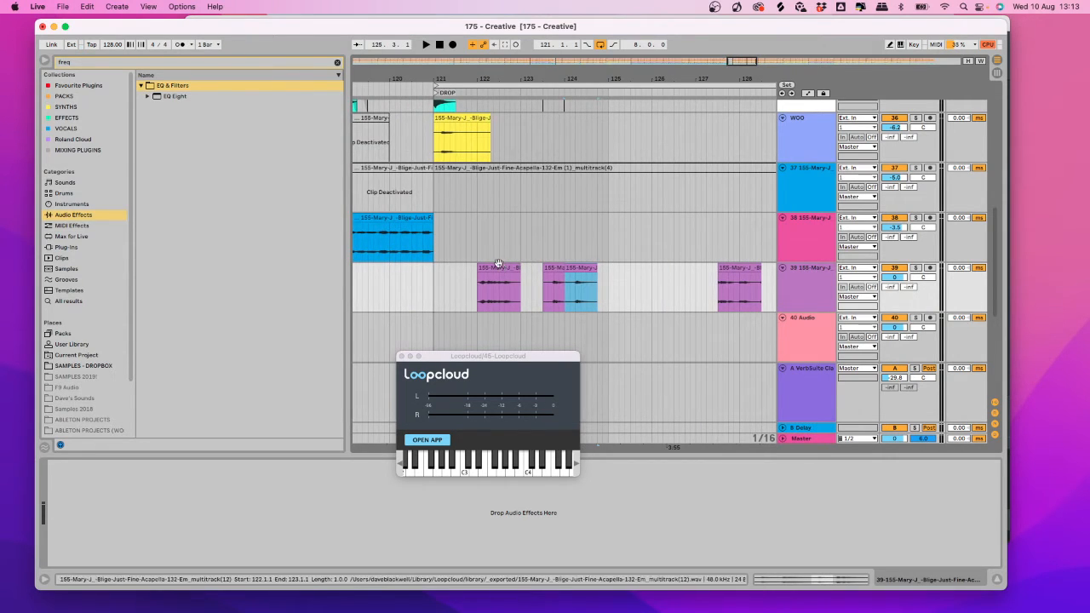
pyautogui.moveTo(498, 268); pyautogui.dragTo(459, 271)
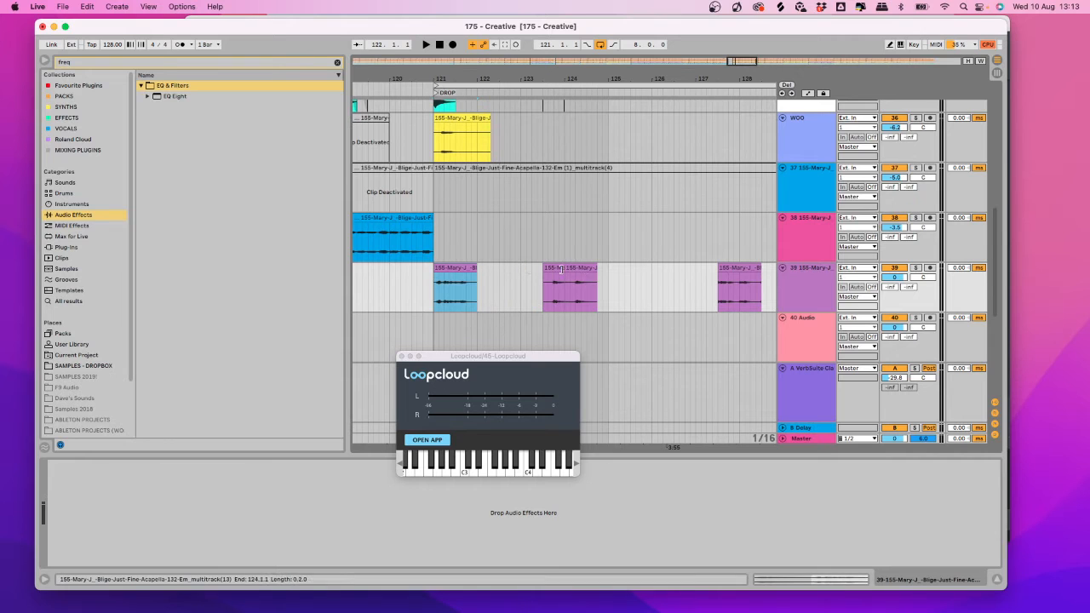
pyautogui.click(552, 268)
pyautogui.moveTo(552, 268); pyautogui.dragTo(487, 270)
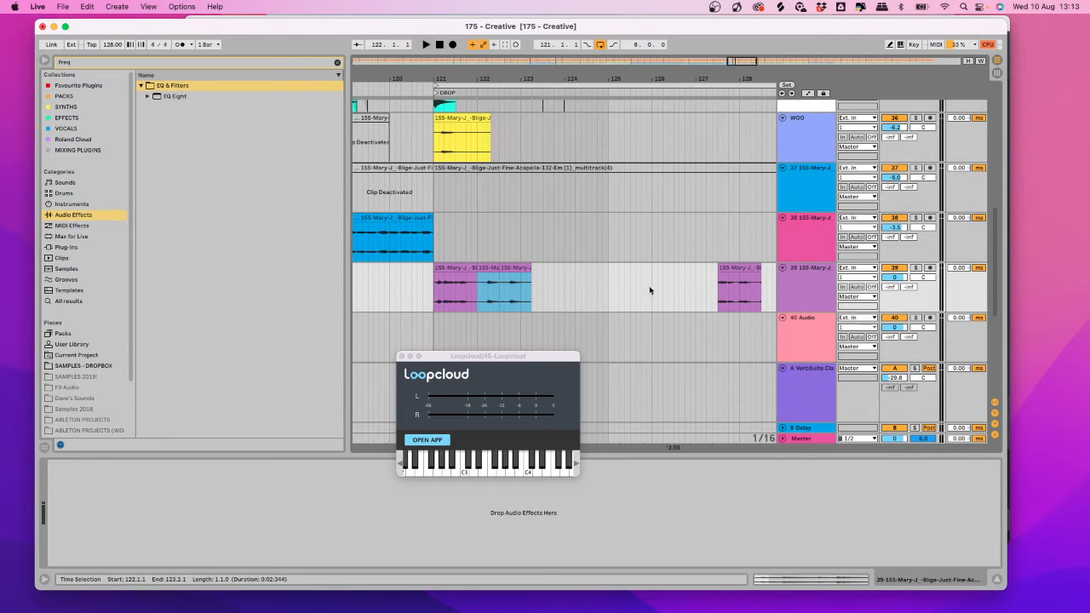
pyautogui.click(744, 268)
pyautogui.moveTo(744, 268); pyautogui.dragTo(564, 277)
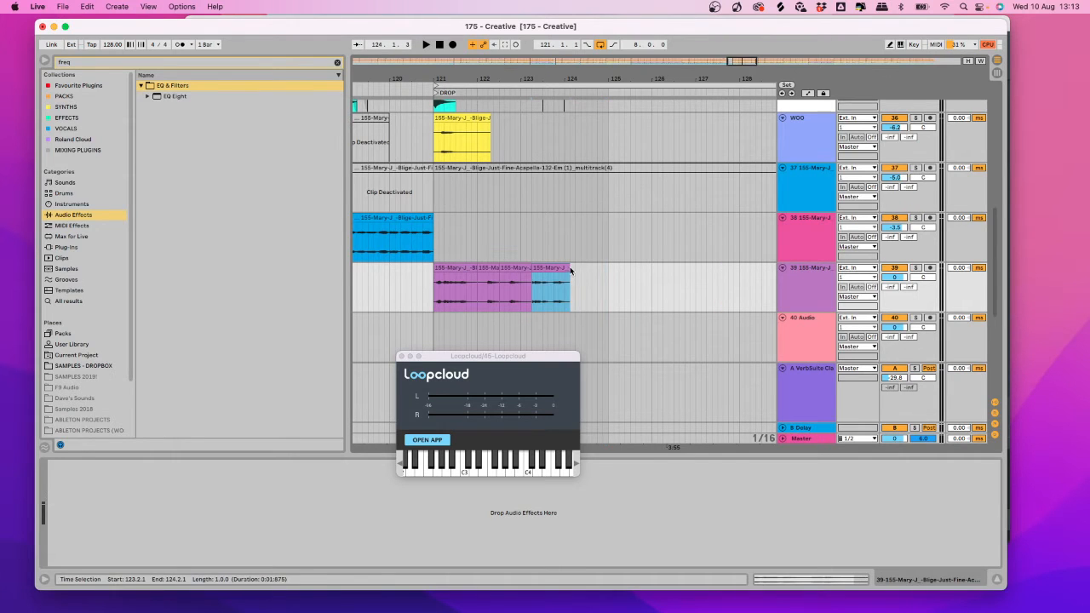
pyautogui.click(424, 291)
pyautogui.press('space')
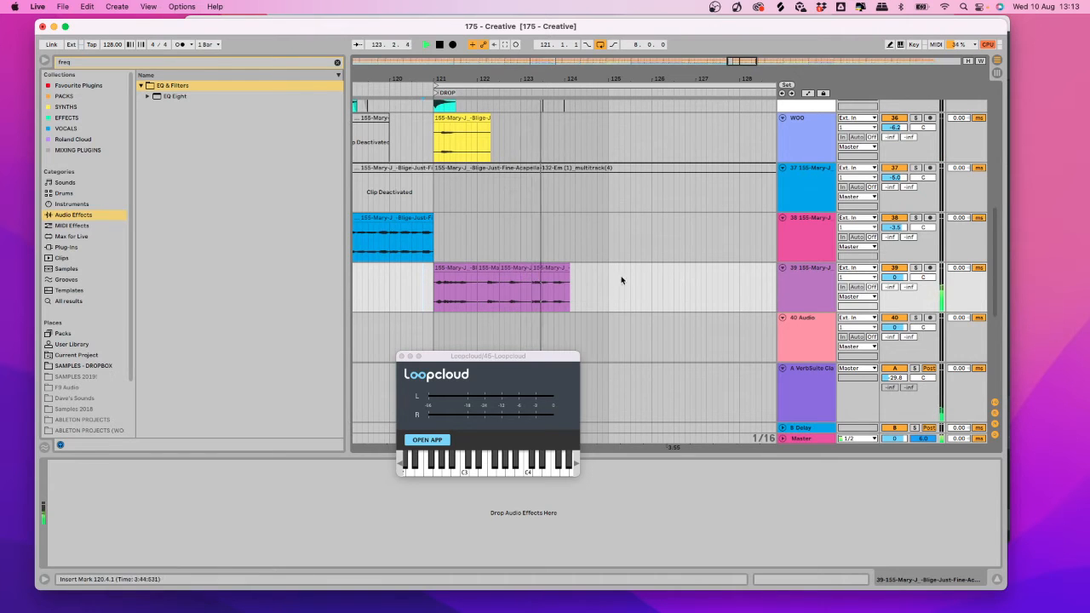
# Shift two chops to bar 125.3, another to about 122.4, and the first to 123.2 while auditioning.
pyautogui.scroll(-1, 604, 277)
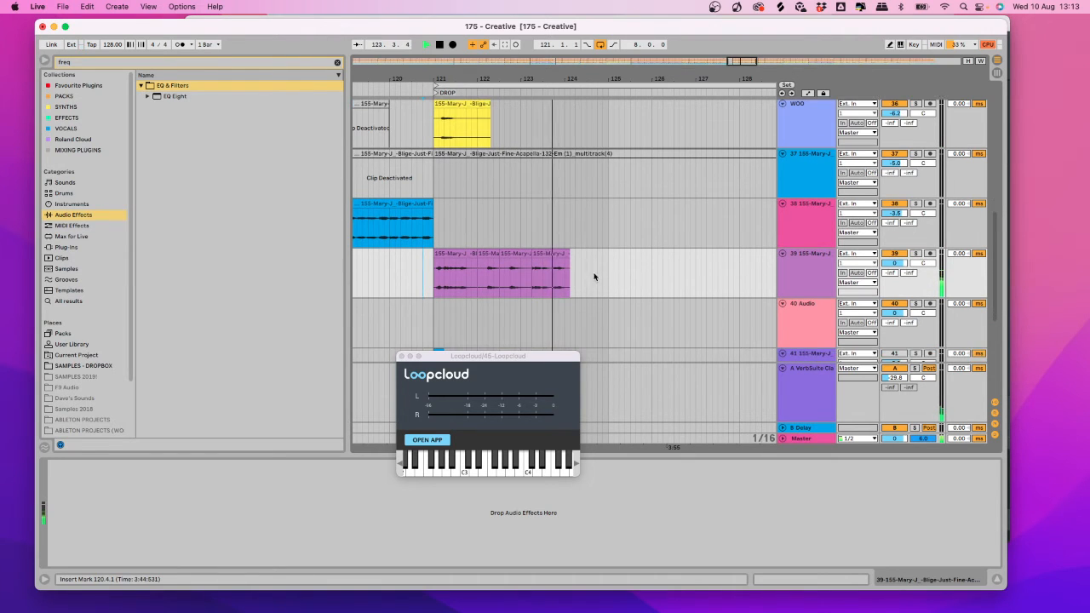
pyautogui.click(492, 253)
pyautogui.keyDown('shift'); pyautogui.click(511, 253); pyautogui.keyUp('shift')
pyautogui.moveTo(497, 254); pyautogui.dragTo(654, 265)
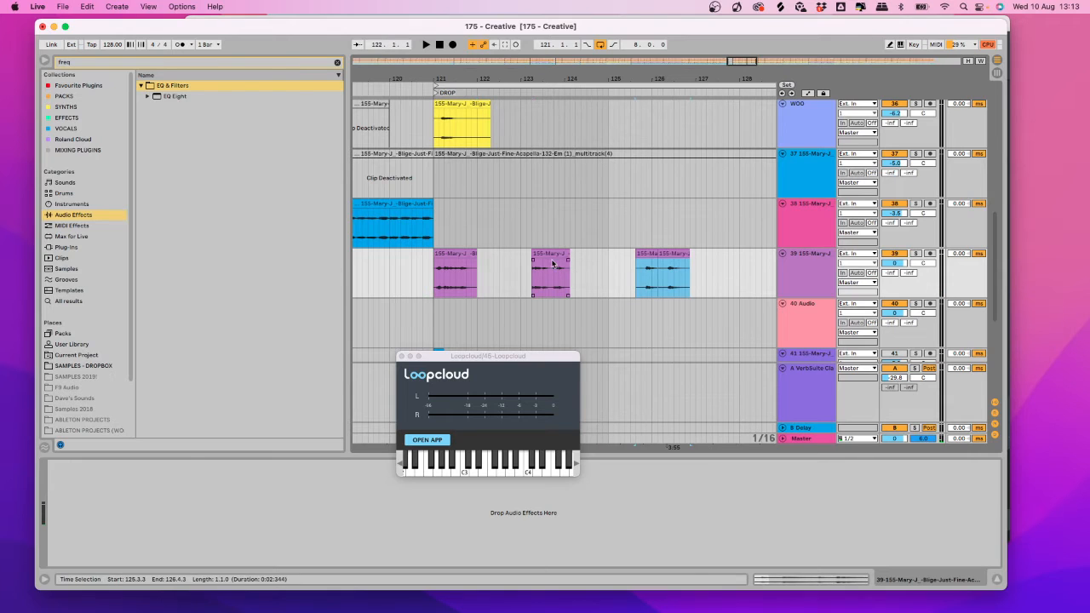
pyautogui.moveTo(553, 265); pyautogui.dragTo(497, 256)
pyautogui.press('space')
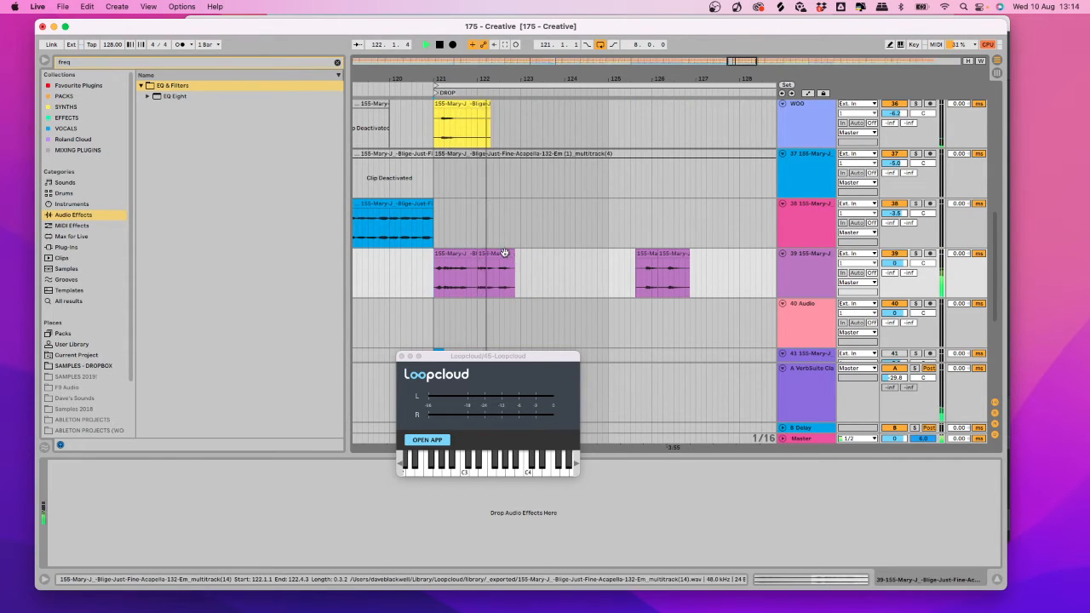
pyautogui.moveTo(465, 255)
pyautogui.mouseDown()
pyautogui.moveTo(569, 256)
pyautogui.moveTo(452, 262)
pyautogui.mouseUp()
pyautogui.press('space')
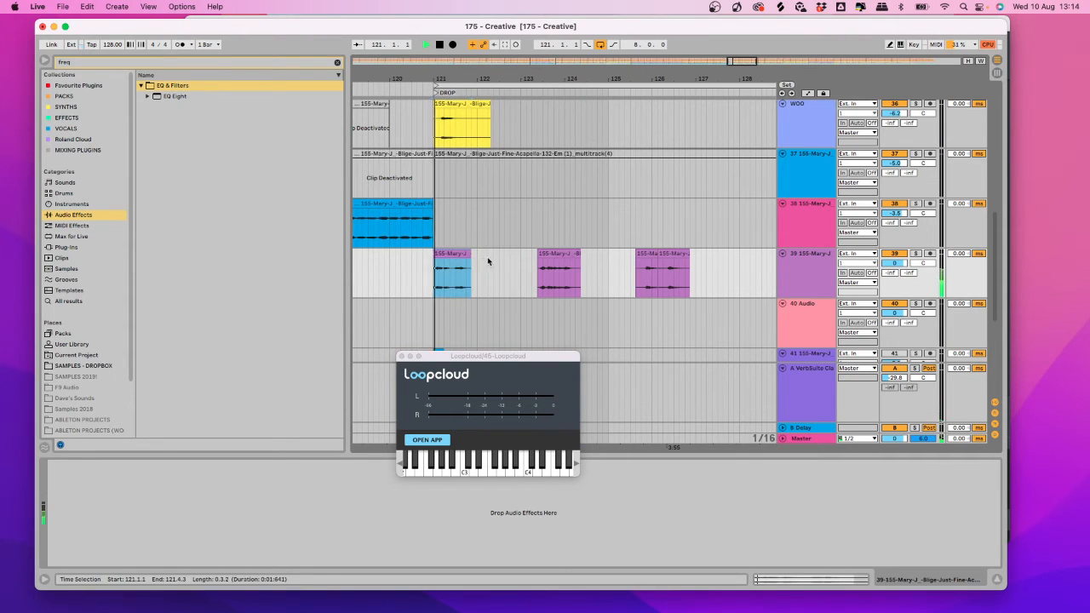
pyautogui.press('space')
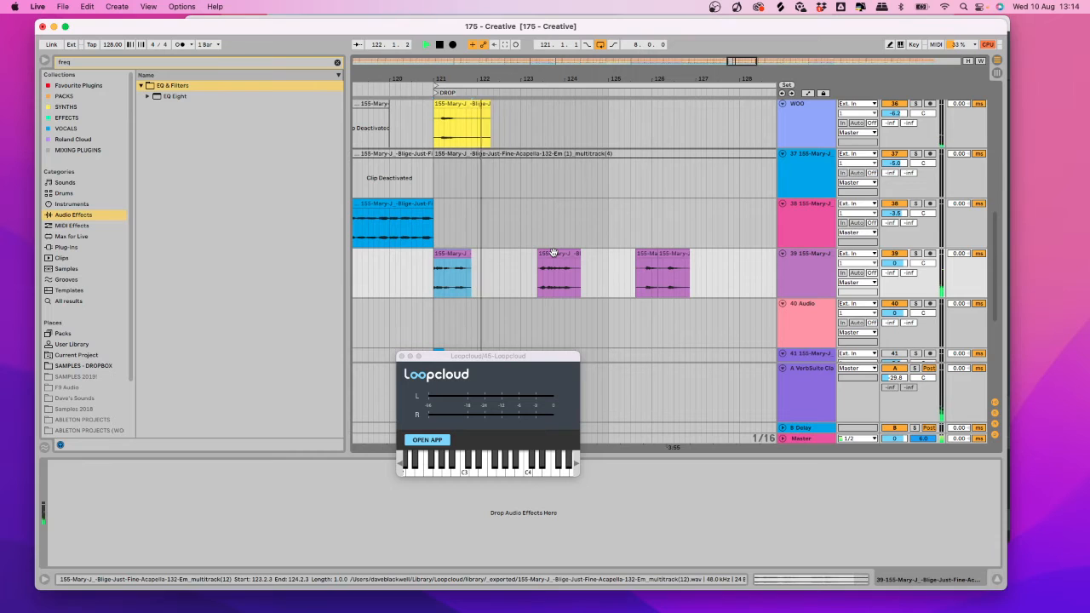
# Refine chop positions around 122.4 and 123, moving the bar 126 chop to 124.2.2.
pyautogui.moveTo(554, 253); pyautogui.dragTo(537, 253)
pyautogui.moveTo(645, 253); pyautogui.dragTo(480, 267)
pyautogui.click(439, 275)
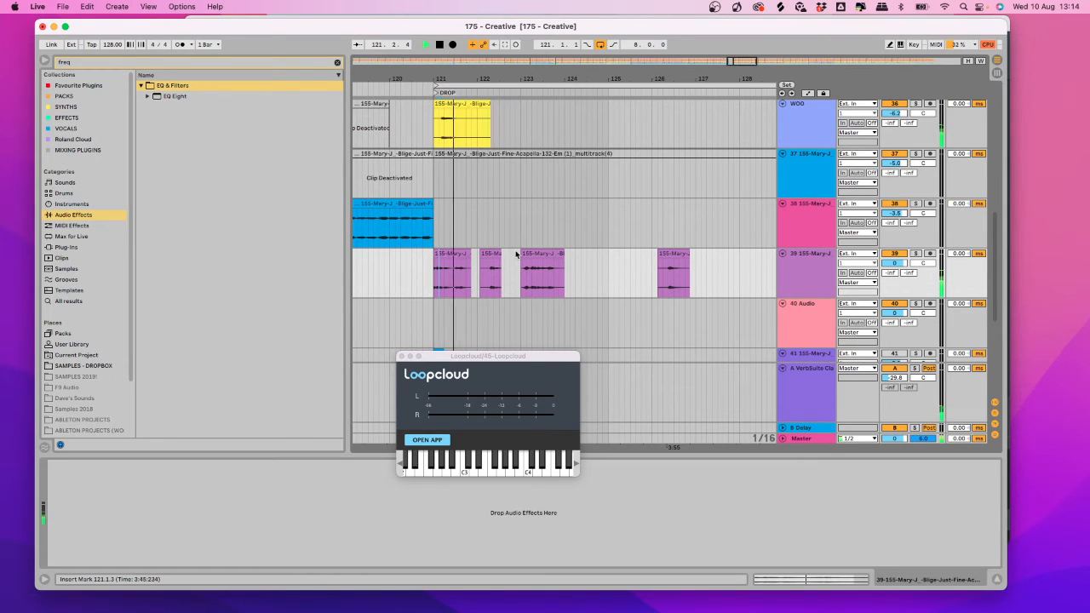
pyautogui.moveTo(492, 78); pyautogui.dragTo(494, 84)
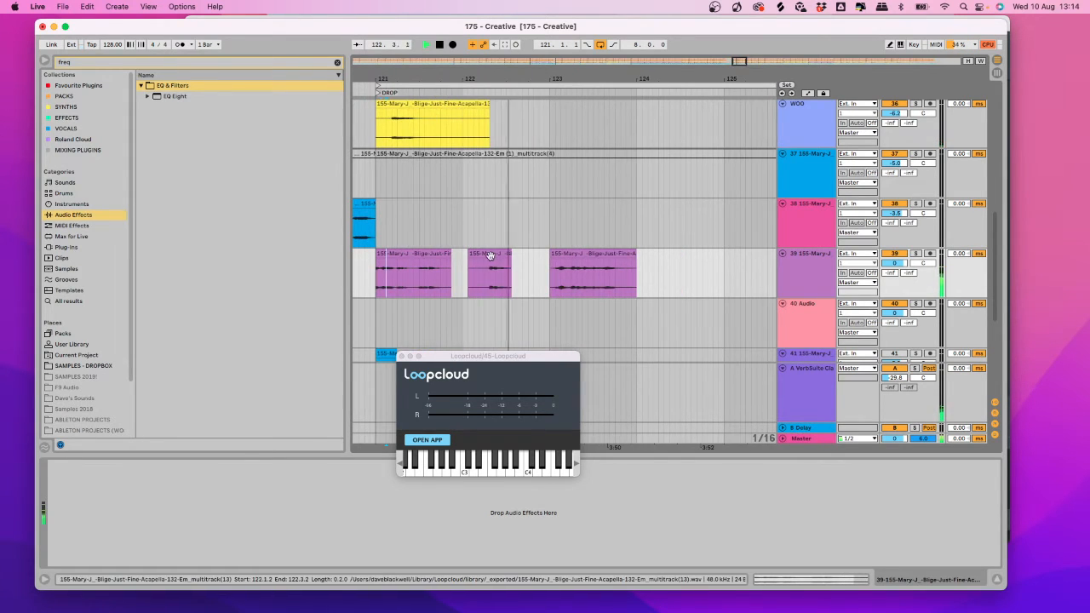
pyautogui.moveTo(489, 256); pyautogui.dragTo(484, 256)
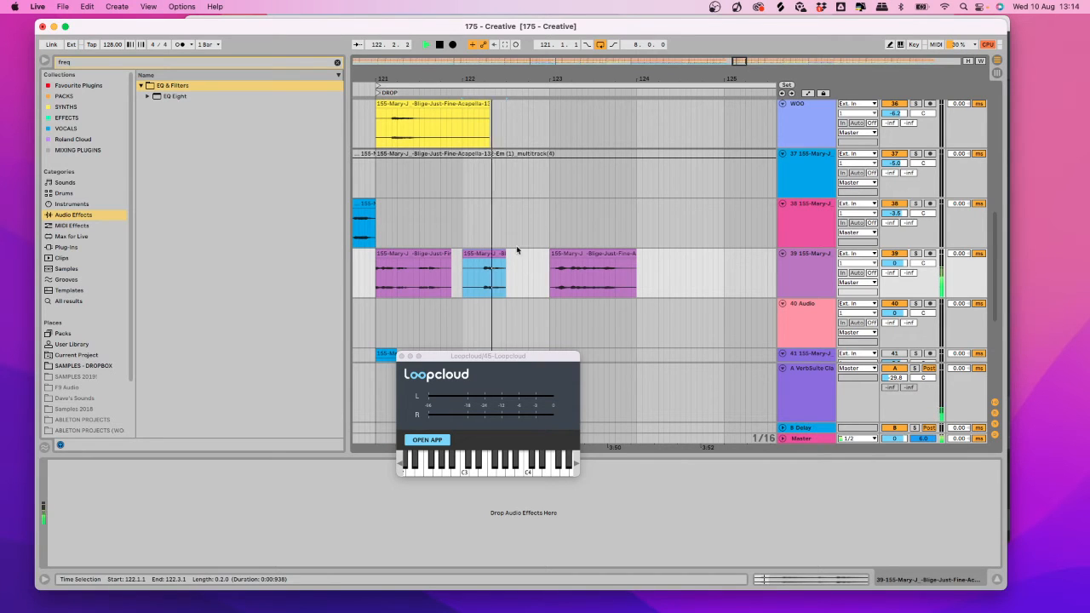
pyautogui.moveTo(553, 78); pyautogui.dragTo(511, 71)
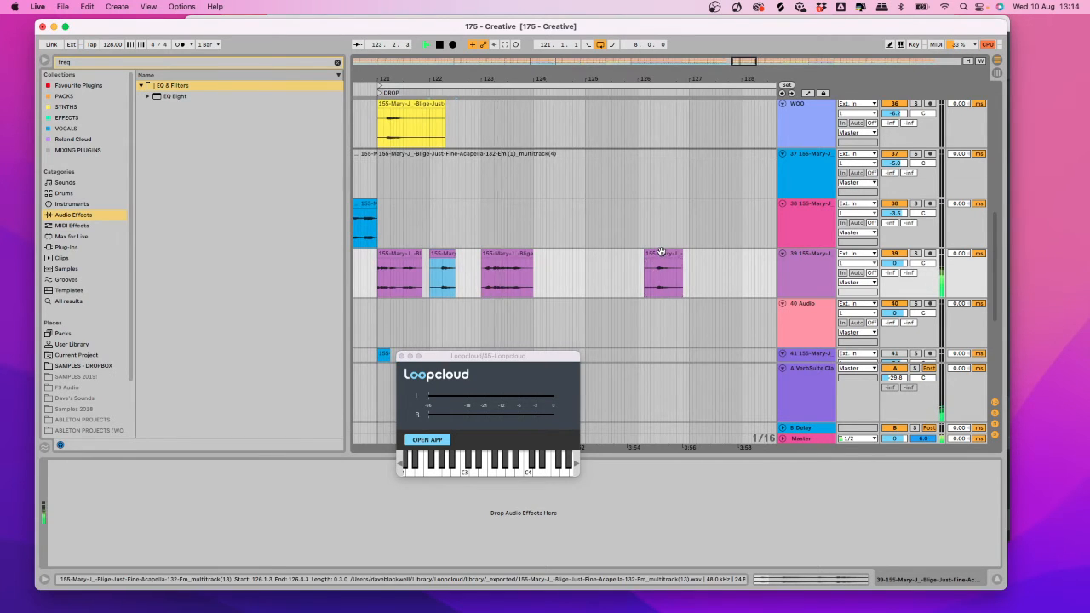
pyautogui.moveTo(662, 253); pyautogui.dragTo(565, 269)
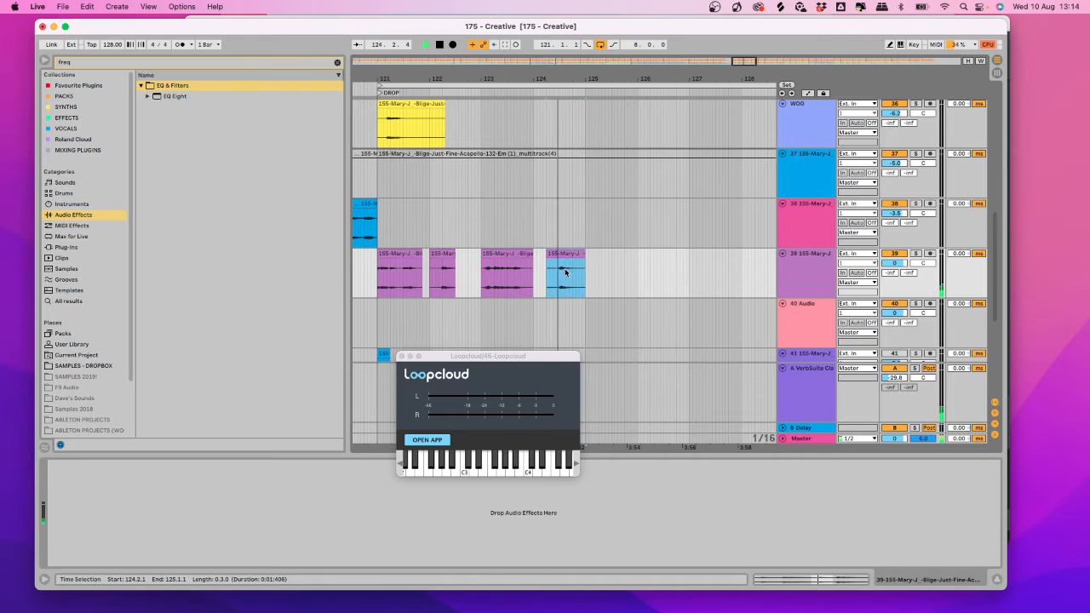
# Set the grid to 1 Bar and duplicate the four chops into bars 125–129.
pyautogui.moveTo(564, 83); pyautogui.dragTo(524, 73)
pyautogui.press('space')
pyautogui.rightClick(575, 282)
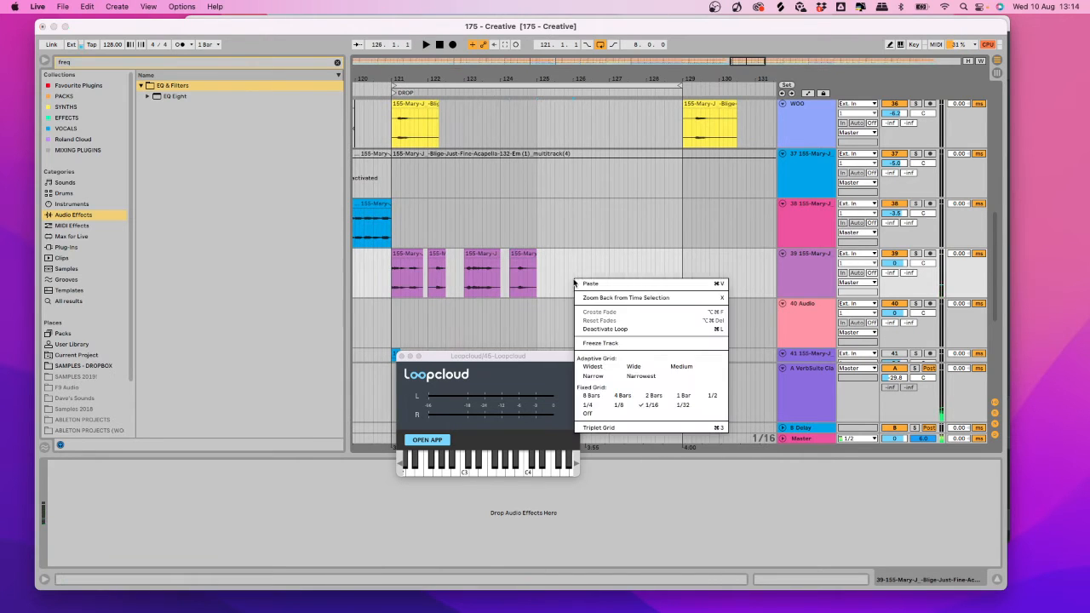
pyautogui.click(684, 398)
pyautogui.moveTo(402, 284); pyautogui.dragTo(530, 253)
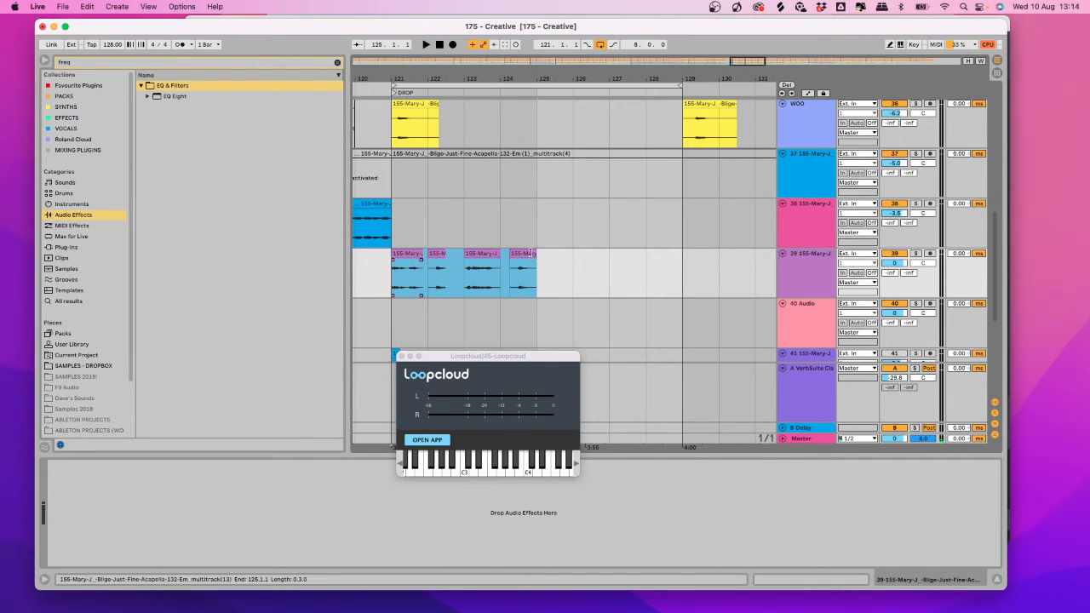
pyautogui.press('super+d')
# Play from bar 121 and zoom the arrangement out two steps to review the pattern.
pyautogui.press('space')
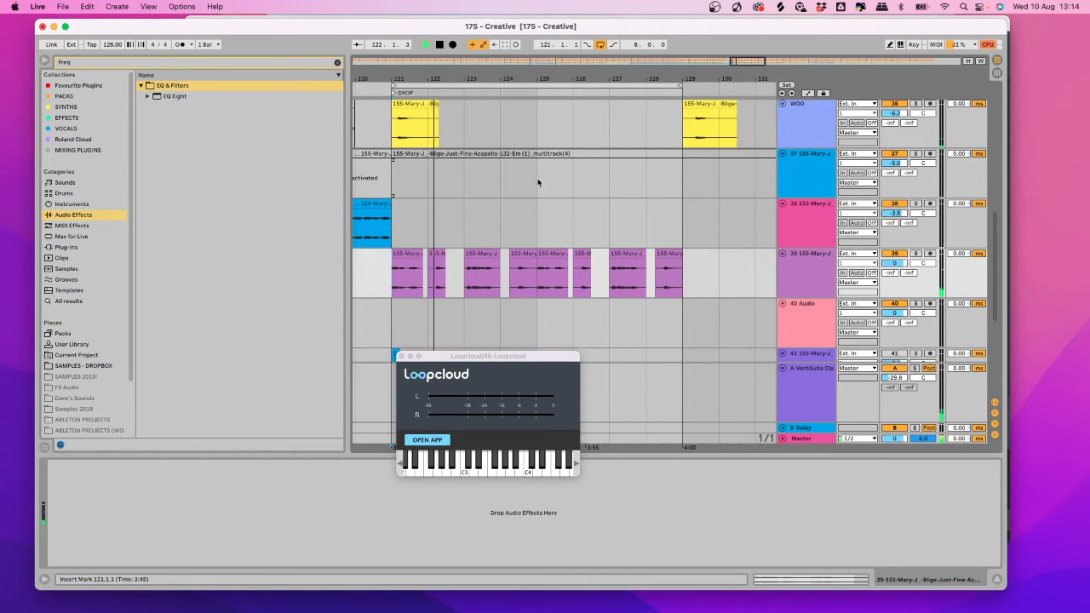
pyautogui.press('-')
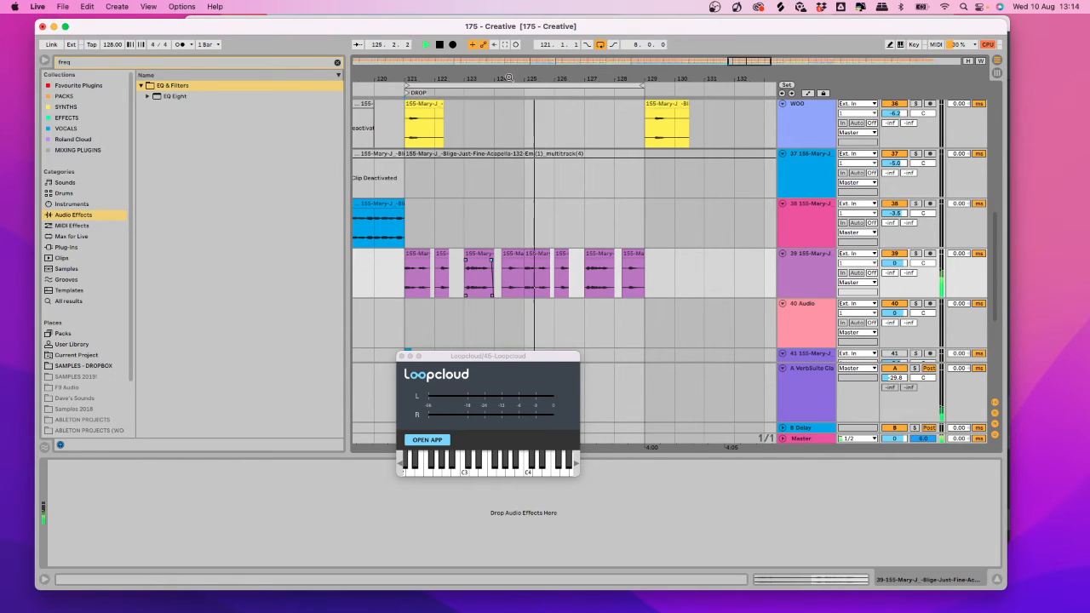
pyautogui.press('-')
pyautogui.press('space')
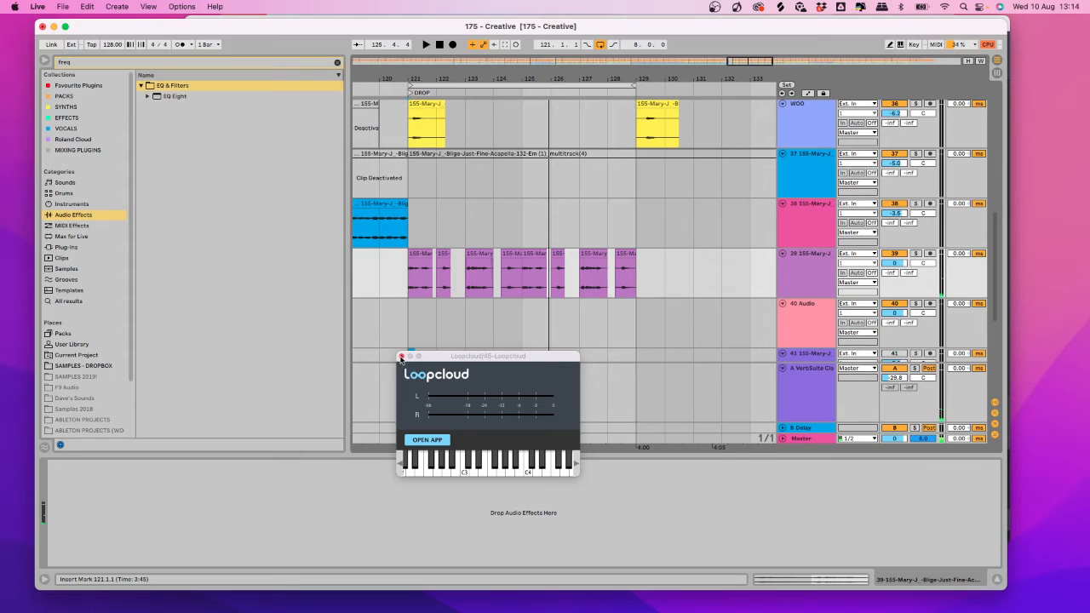
# Close the Loopcloud plugin window and show the THIS PLACE track's device chain.
pyautogui.click(401, 358)
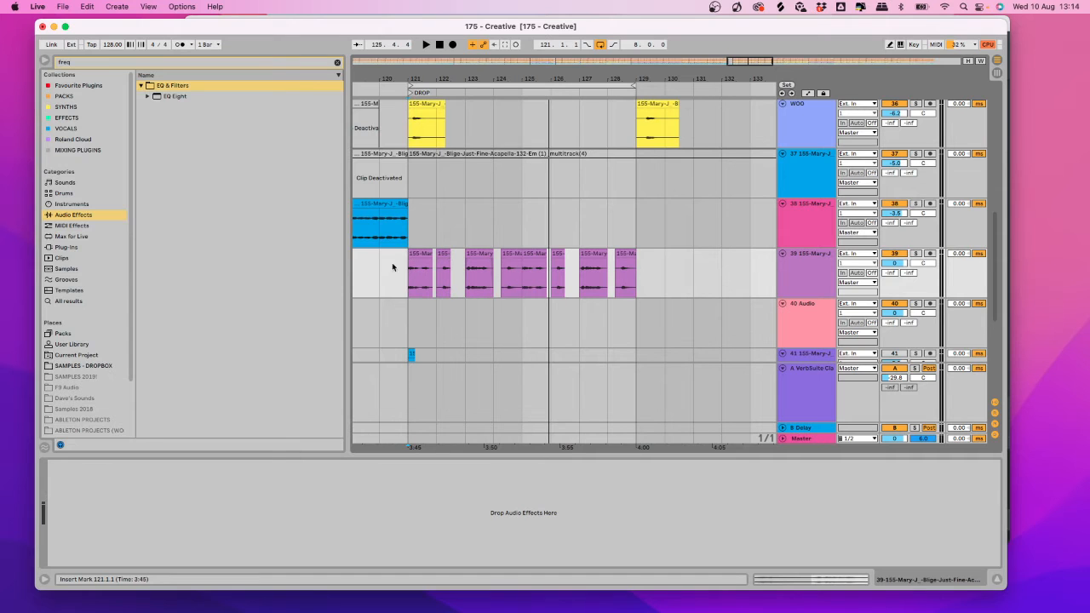
pyautogui.scroll(5, 554, 303)
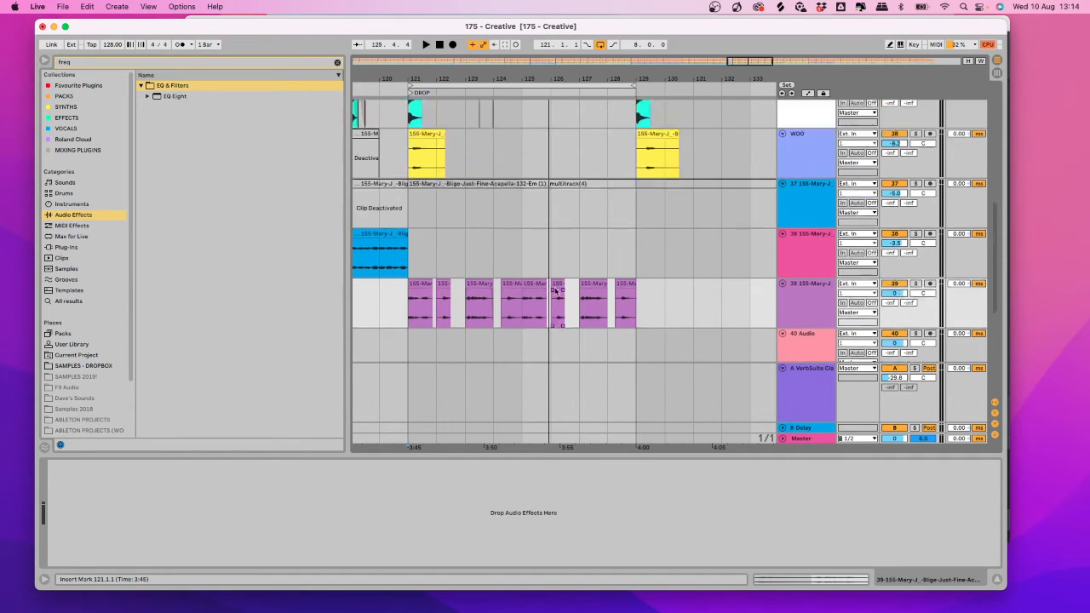
pyautogui.click(814, 259)
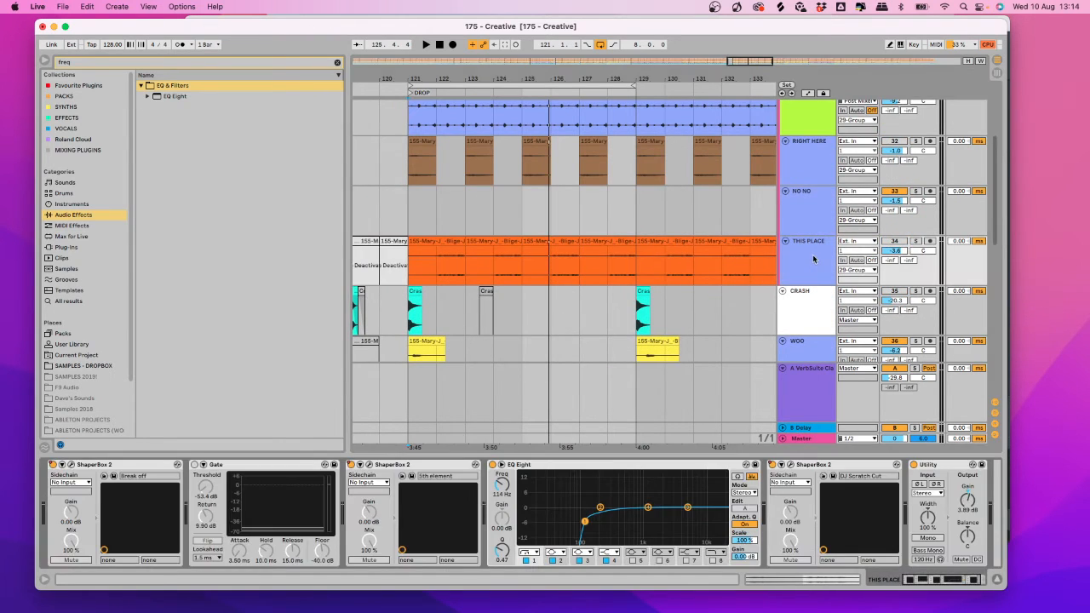
pyautogui.scroll(-2, 801, 244)
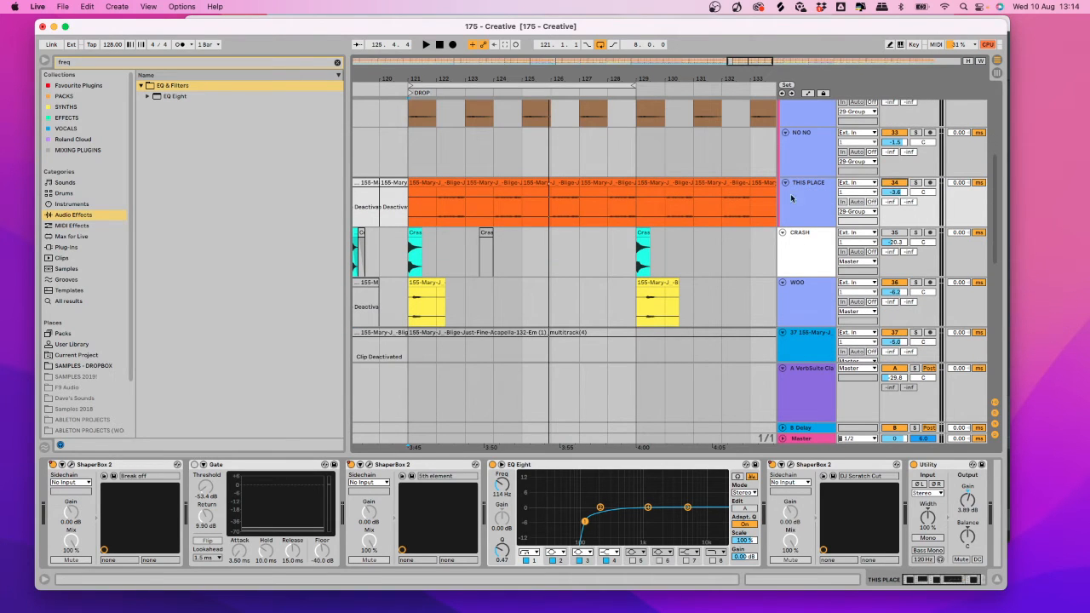
# Solo THIS PLACE and switch off its DJ Scratch Cut ShaperBox while playing.
pyautogui.click(915, 184)
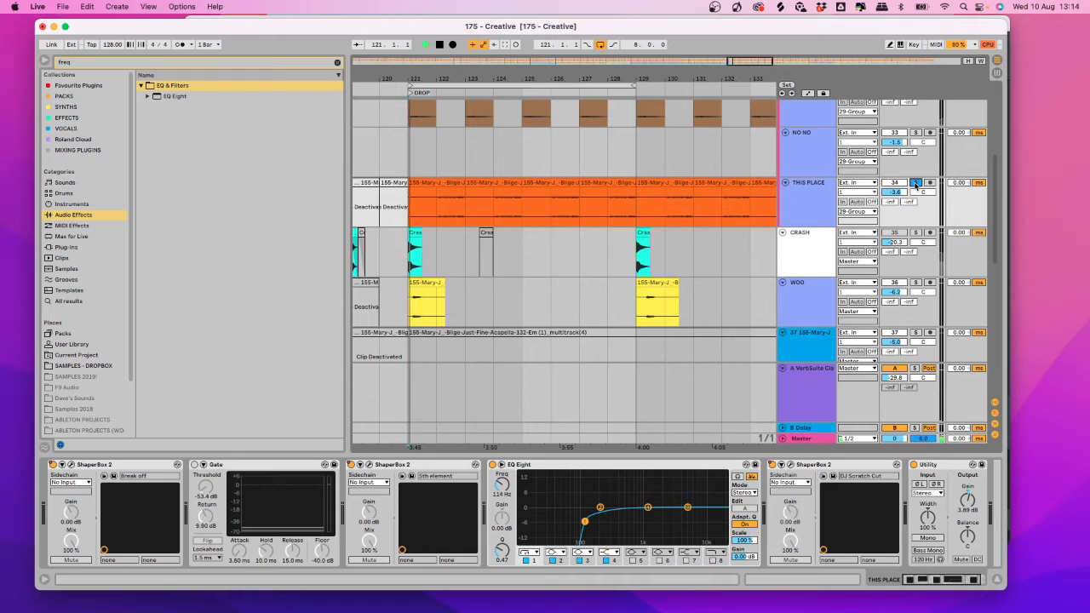
pyautogui.press('space')
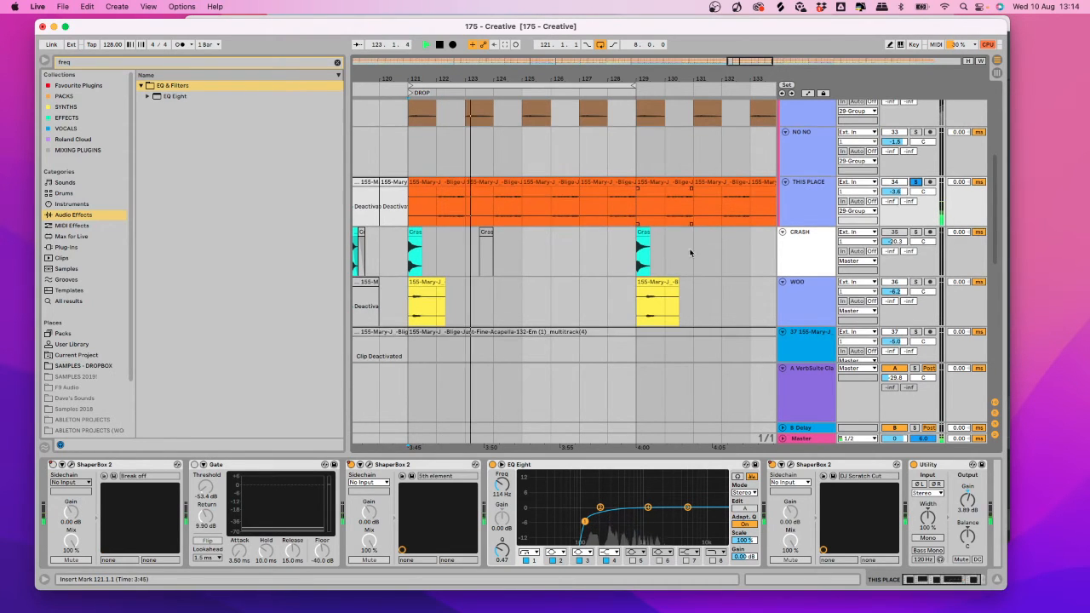
pyautogui.click(772, 465)
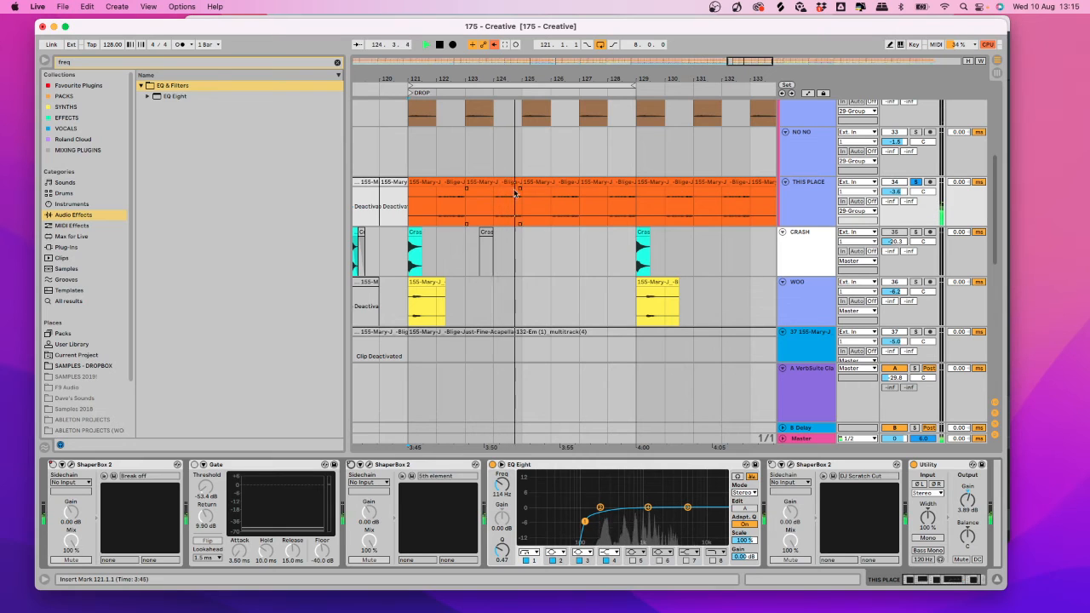
pyautogui.press('space')
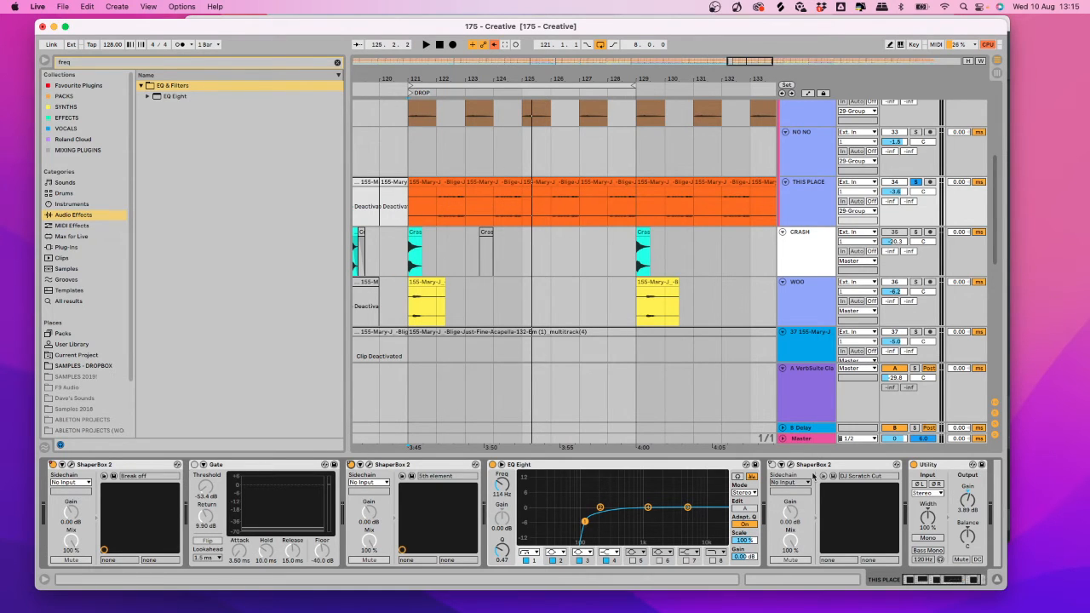
# Show track 39's devices and start playback.
pyautogui.scroll(-10, 589, 319)
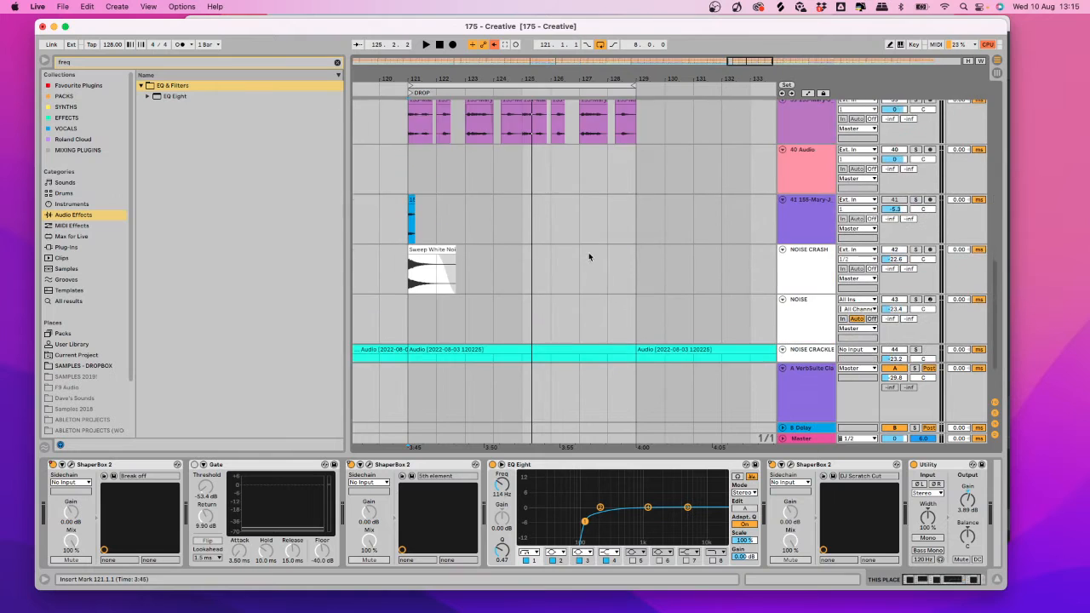
pyautogui.click(558, 186)
pyautogui.scroll(10, 558, 186)
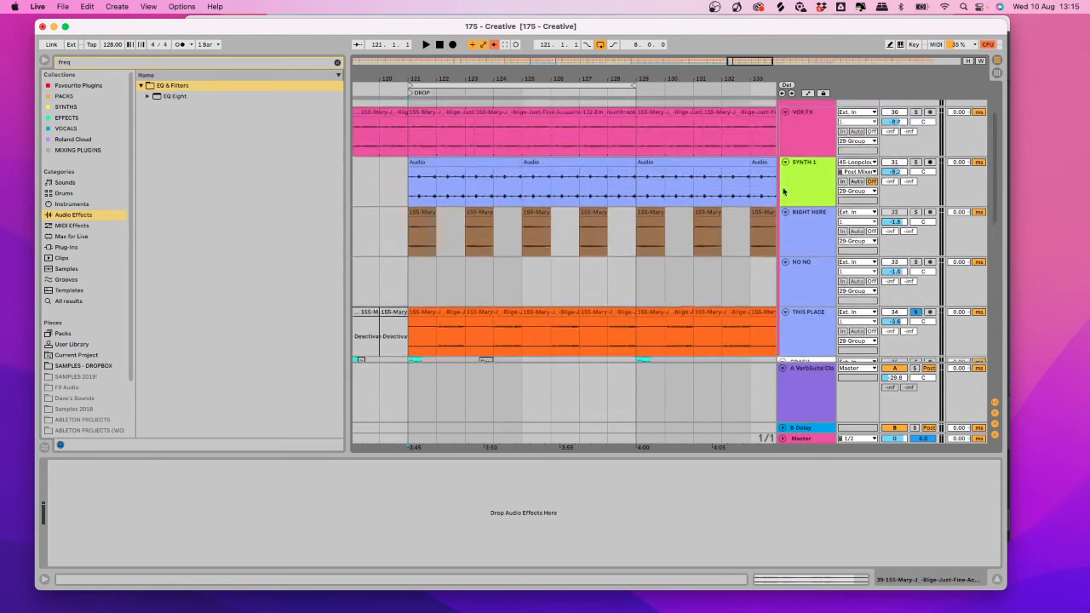
pyautogui.scroll(2, 926, 112)
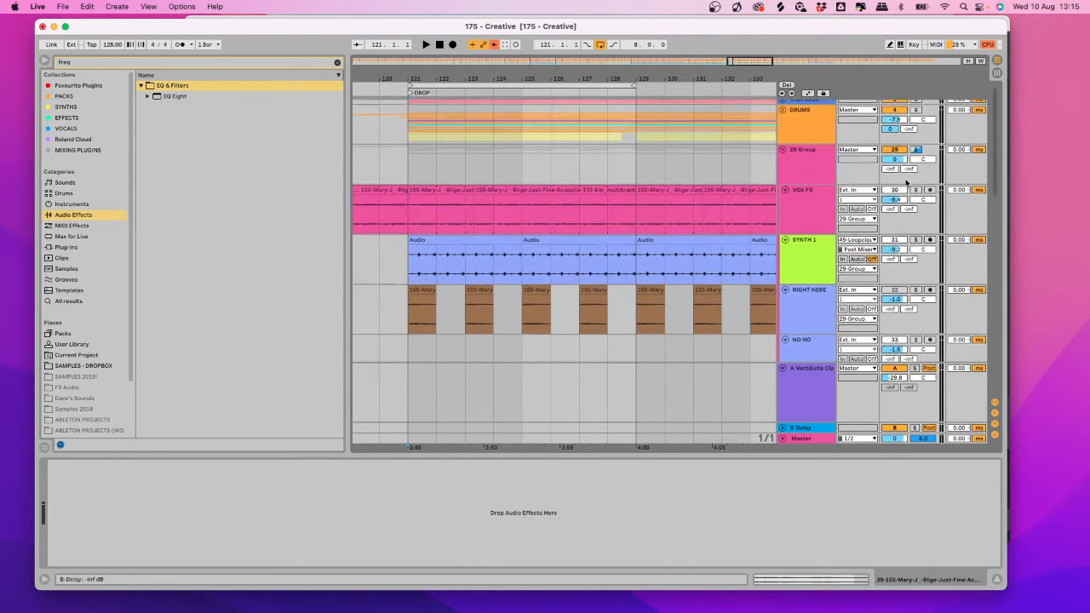
pyautogui.scroll(-5, 916, 281)
pyautogui.scroll(-7, 905, 280)
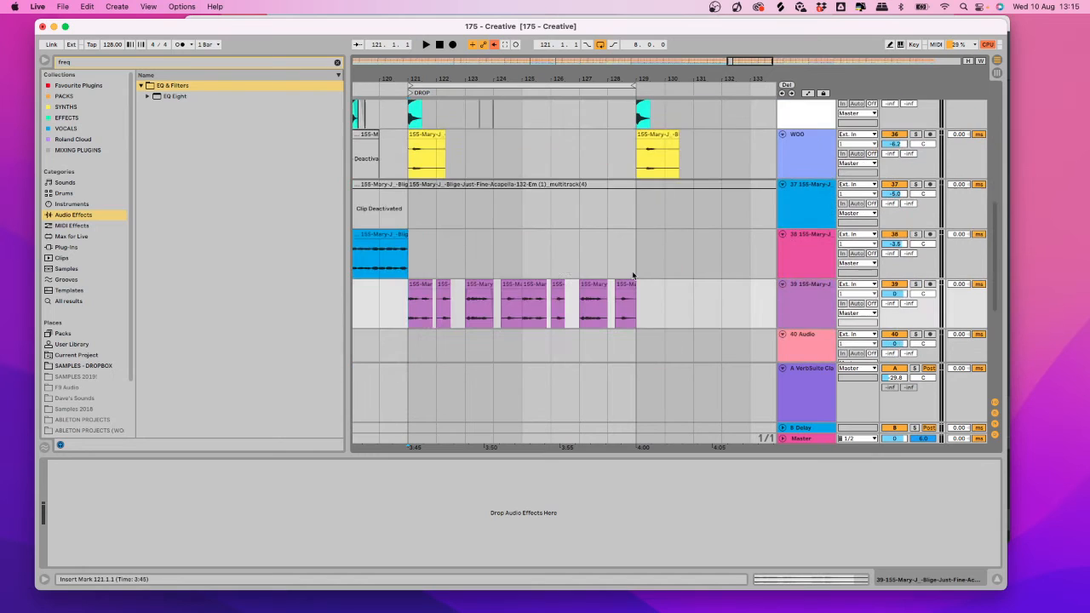
pyautogui.press('space')
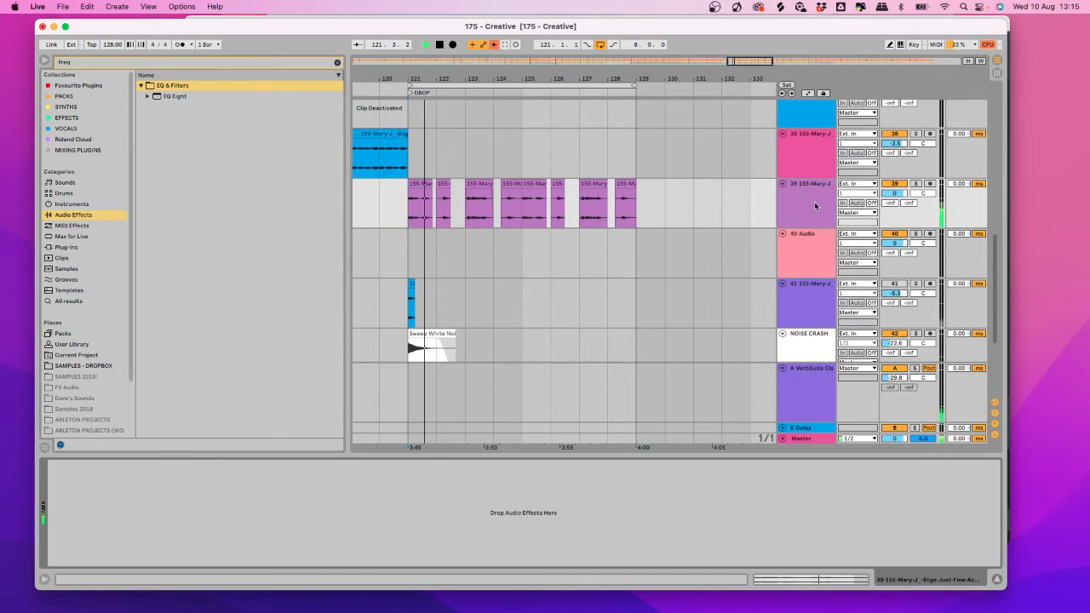
# Search 'shap' in the Effects browser and add ShaperBox 2 to track 39.
pyautogui.click(82, 61)
pyautogui.write('sh')
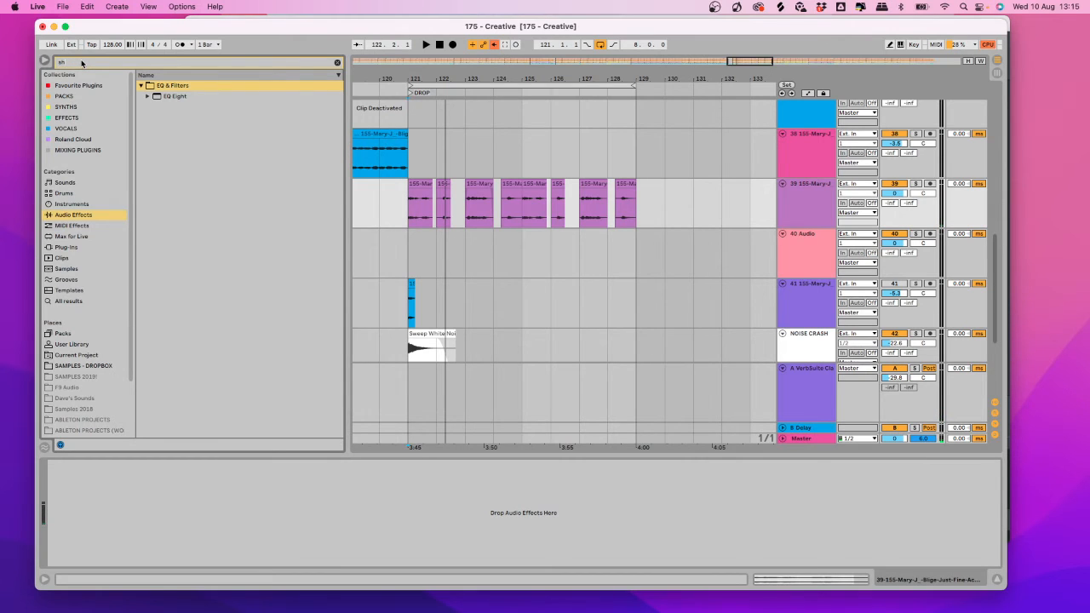
pyautogui.write('ap')
pyautogui.click(65, 119)
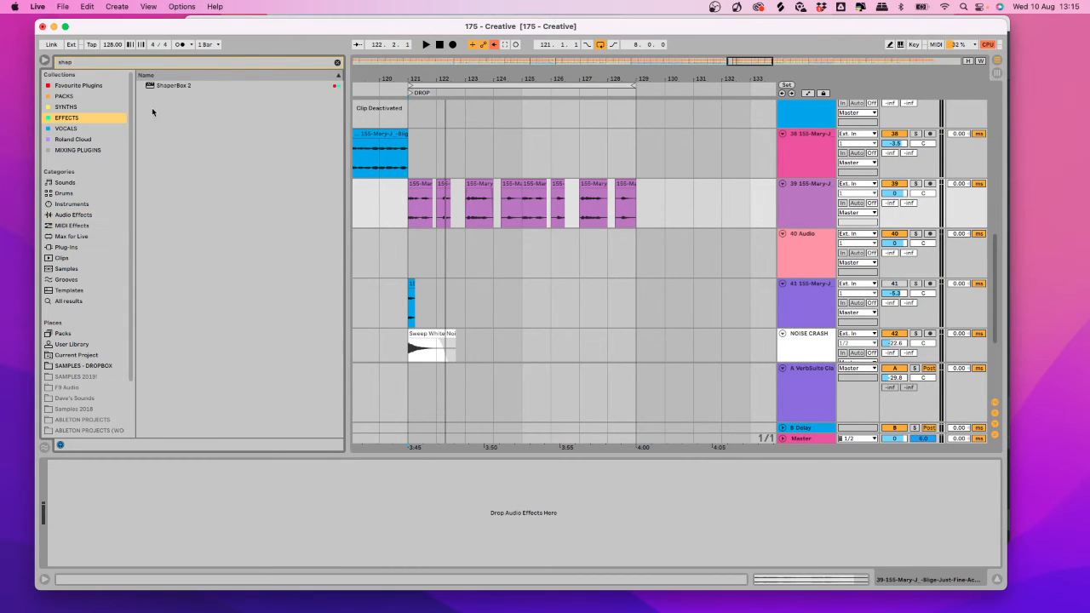
pyautogui.moveTo(174, 89); pyautogui.dragTo(384, 253)
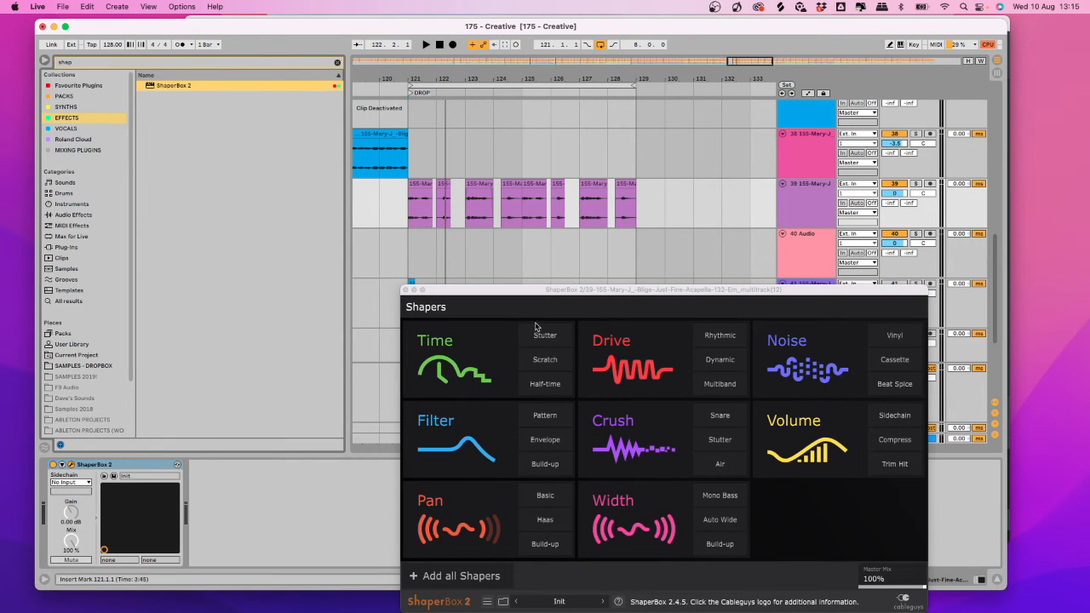
# Reposition the ShaperBox 2 window and open its preset library.
pyautogui.moveTo(533, 281); pyautogui.dragTo(394, 173)
pyautogui.click(425, 207)
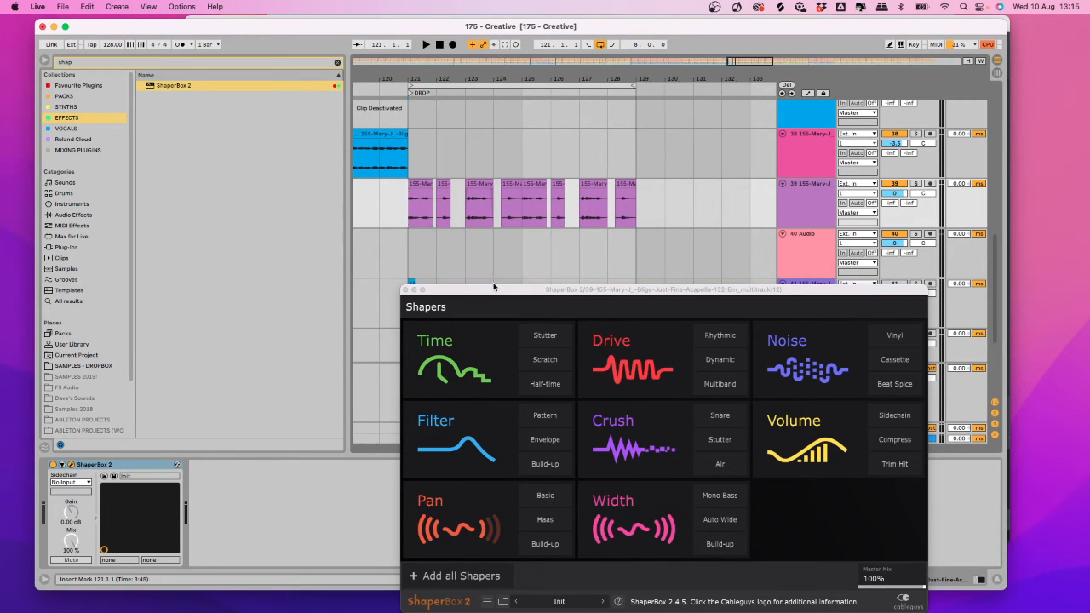
pyautogui.moveTo(494, 287); pyautogui.dragTo(286, 142)
pyautogui.click(358, 460)
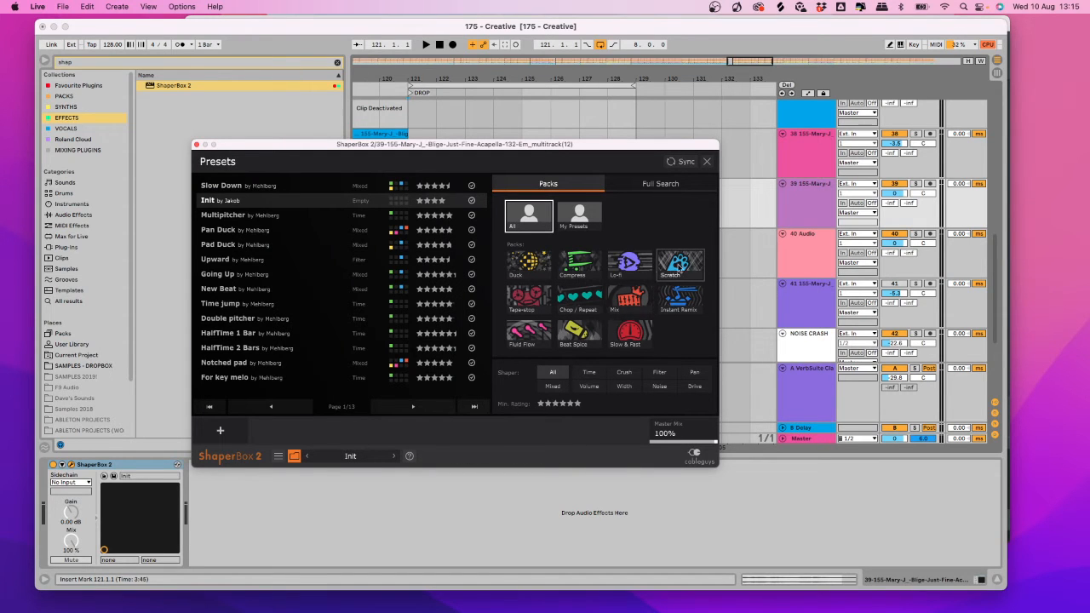
# Filter to the Chop / Repeat pack and audition the Double rhythm and Cutting break presets.
pyautogui.click(586, 295)
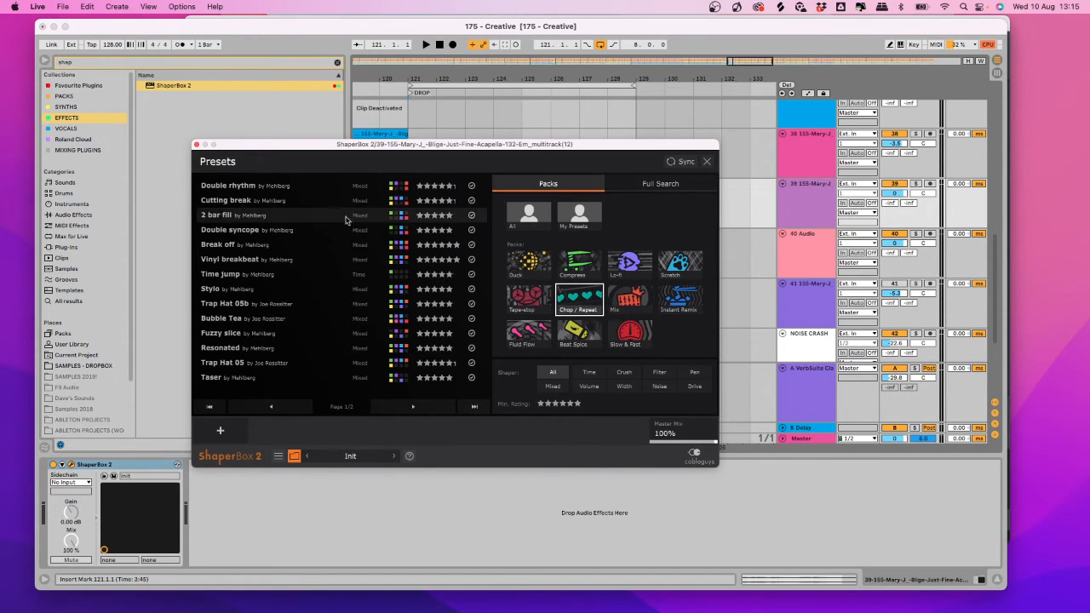
pyautogui.click(234, 185)
pyautogui.moveTo(289, 148); pyautogui.dragTo(321, 286)
pyautogui.press('space')
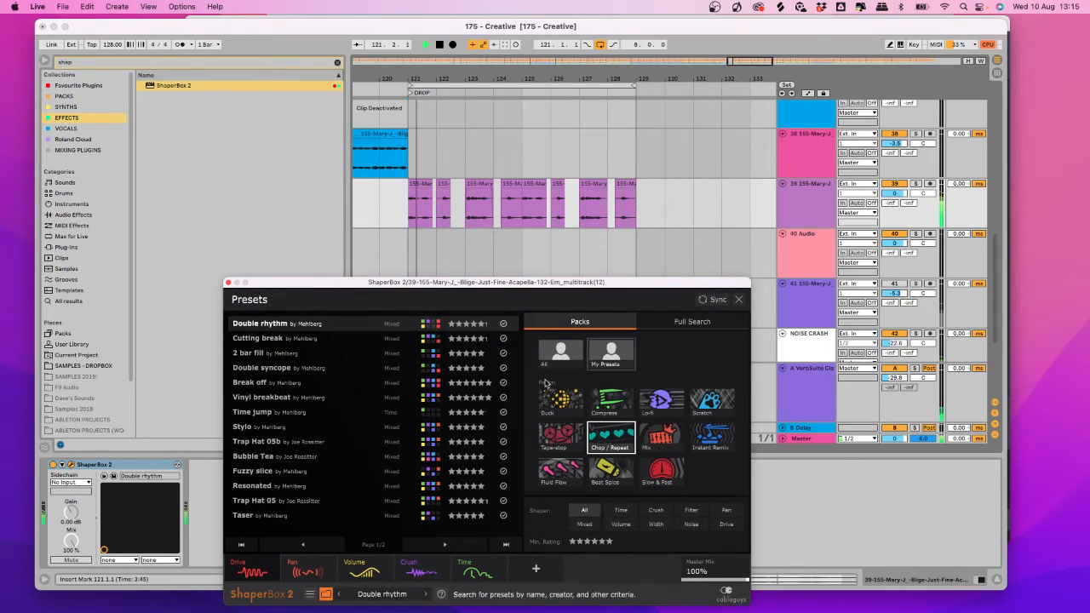
pyautogui.click(312, 340)
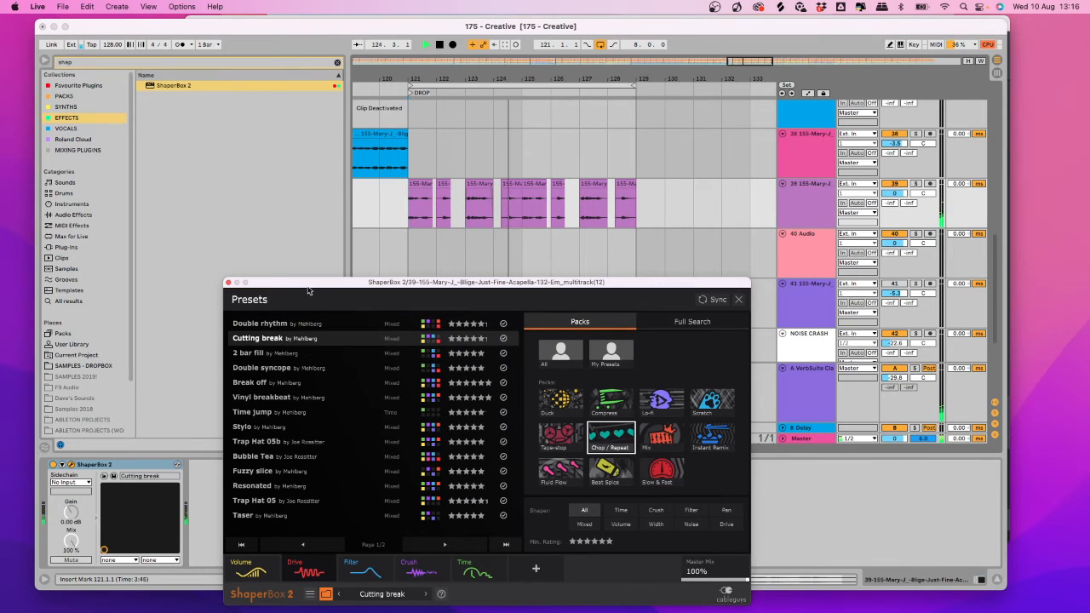
pyautogui.press('space')
# Play from bar 121 and audition the 2 bar fill and Double syncope presets.
pyautogui.moveTo(309, 287); pyautogui.dragTo(342, 203)
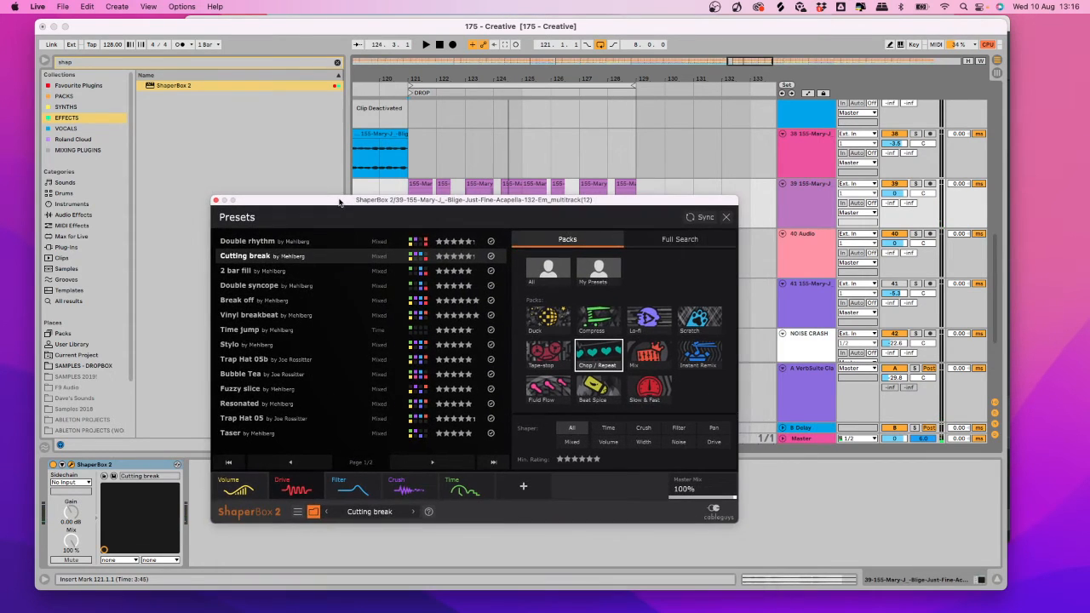
pyautogui.moveTo(446, 199); pyautogui.dragTo(488, 261)
pyautogui.click(415, 214)
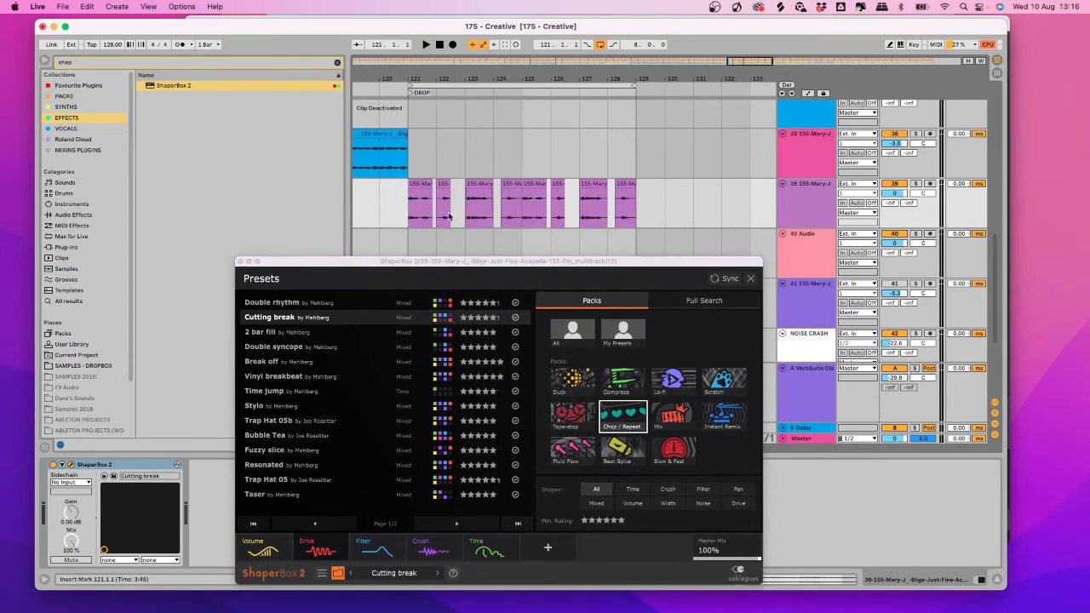
pyautogui.press('space')
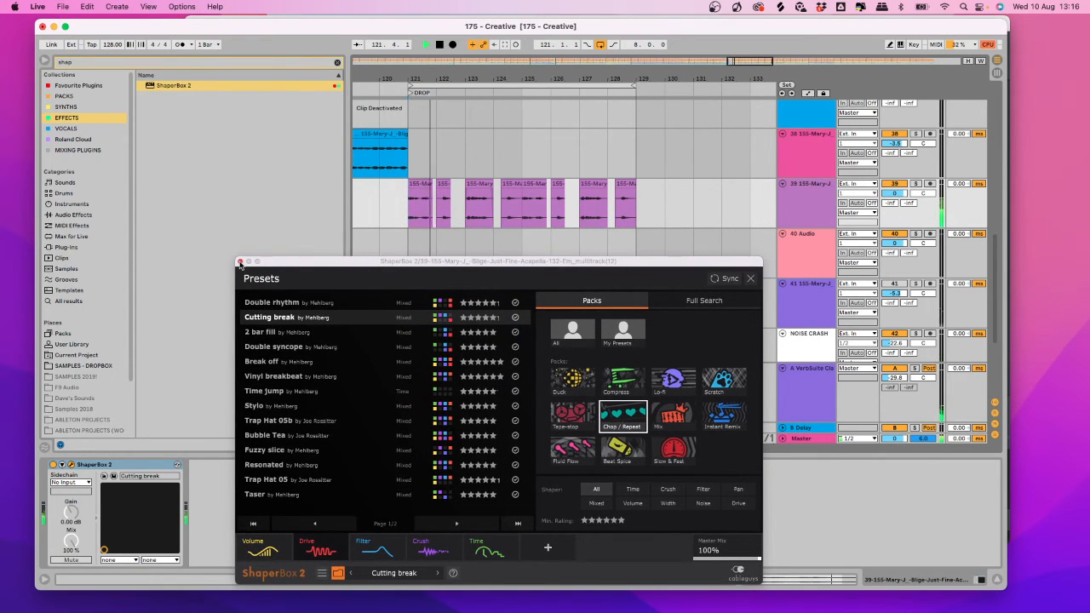
pyautogui.click(269, 333)
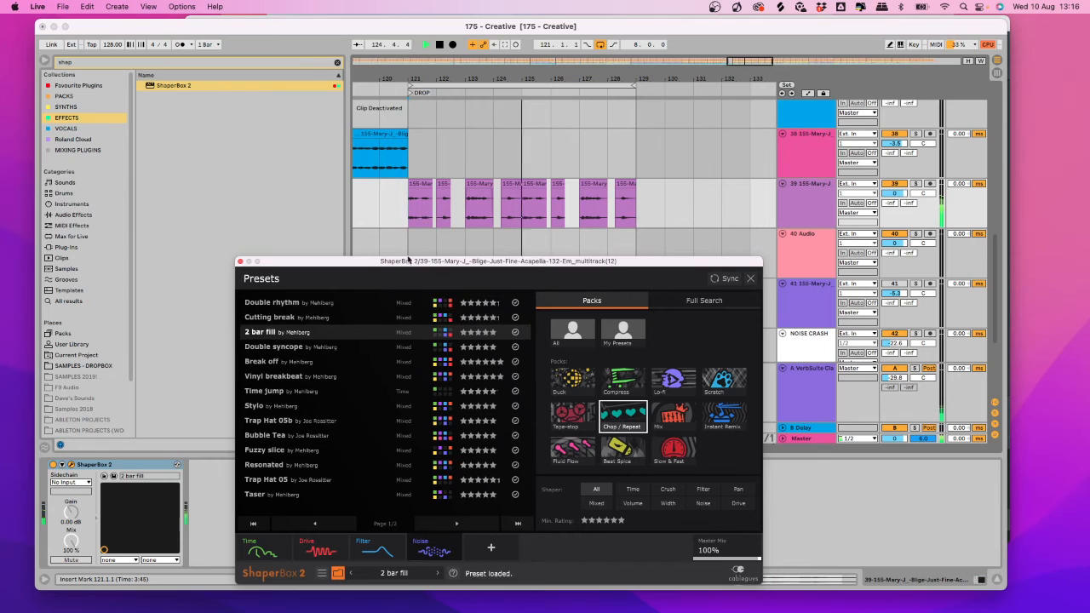
pyautogui.press('Down')
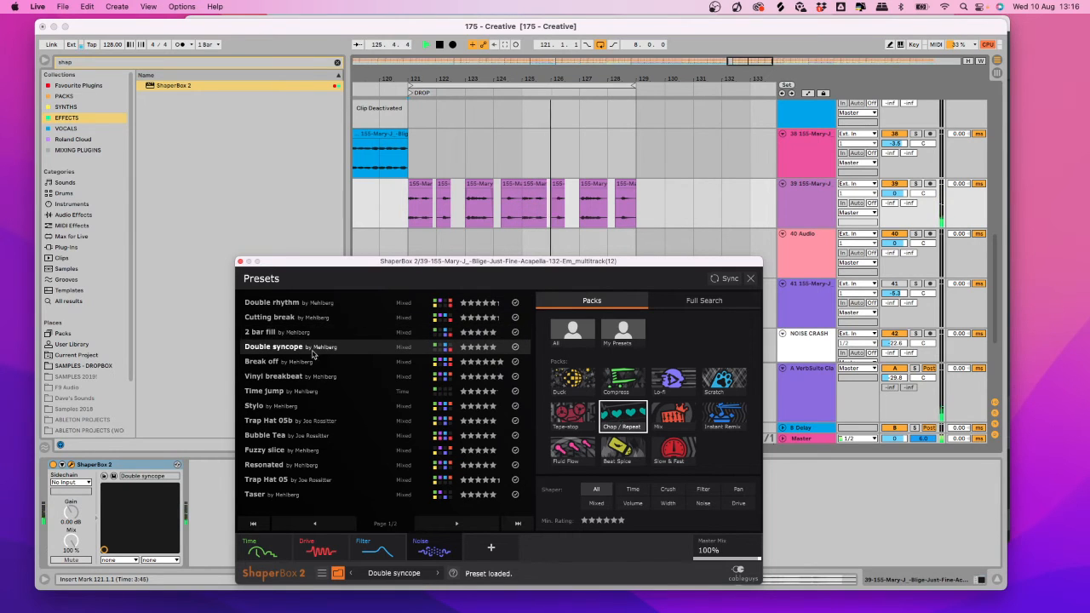
# Restart playback from bar 121 and load the Break off preset.
pyautogui.click(416, 208)
pyautogui.press('space')
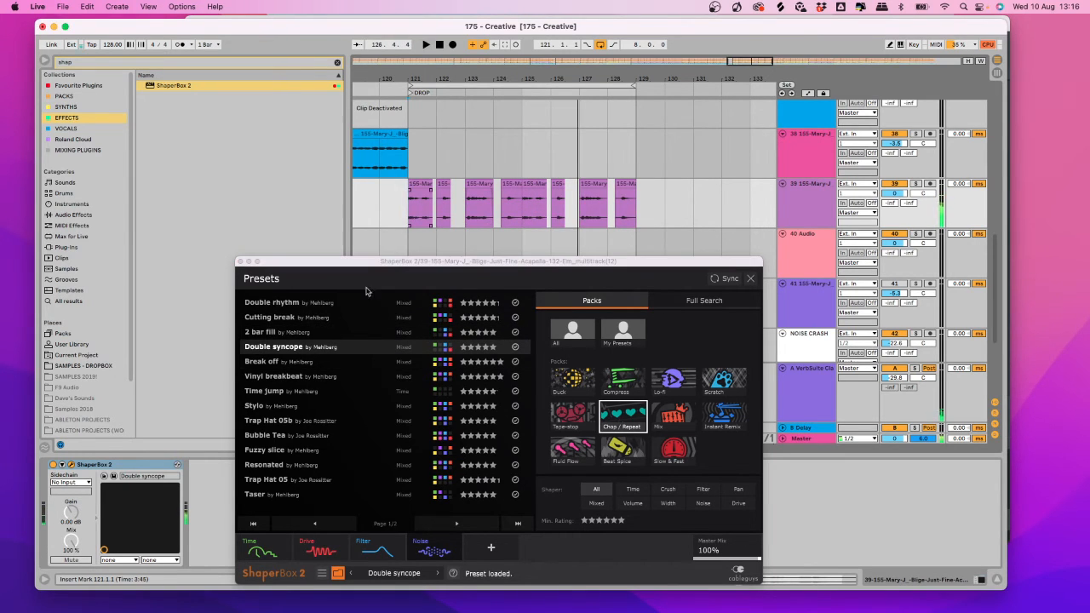
pyautogui.press('space')
pyautogui.click(257, 362)
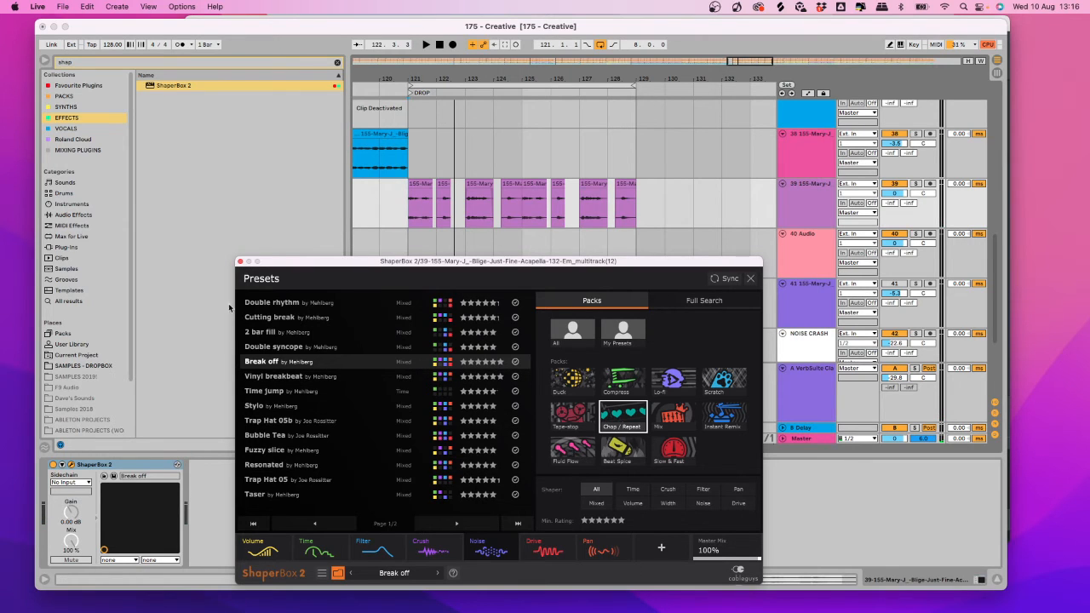
# Close the ShaperBox window and start renaming the device's plug-in preset.
pyautogui.click(241, 261)
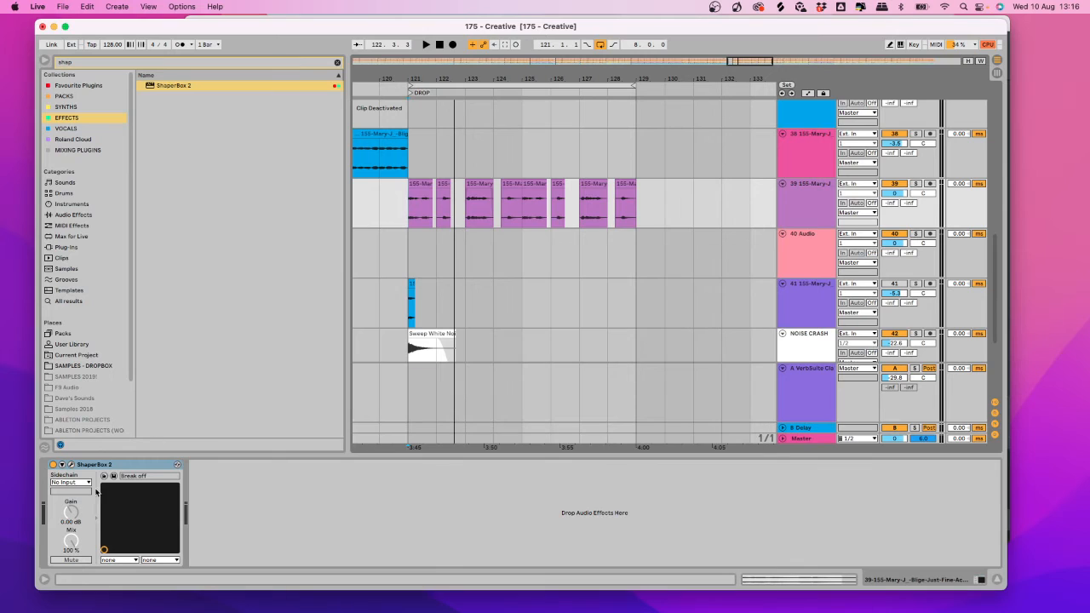
pyautogui.rightClick(99, 465)
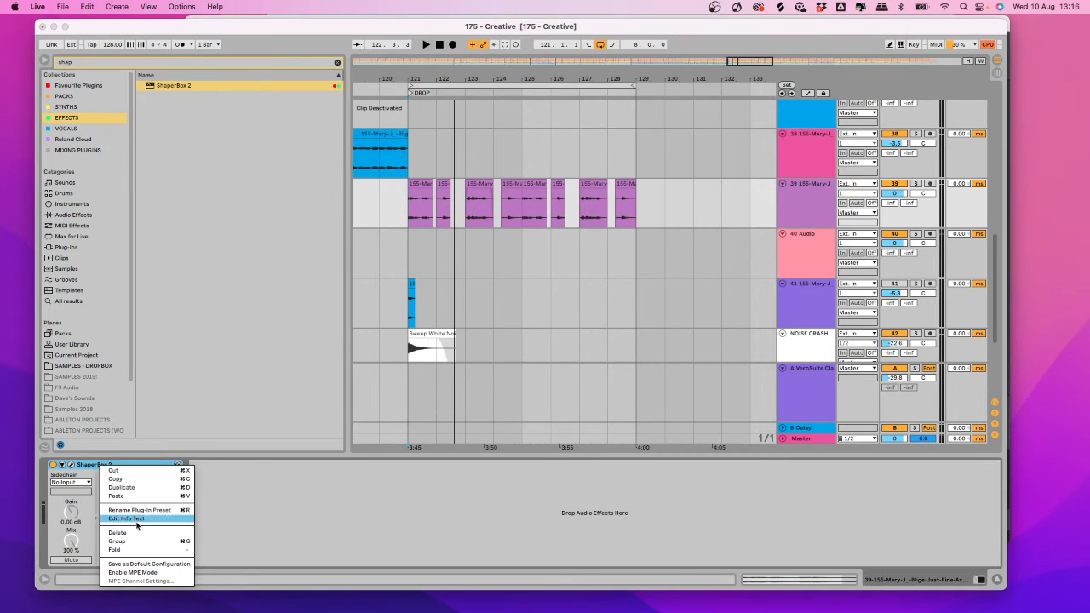
pyautogui.click(148, 510)
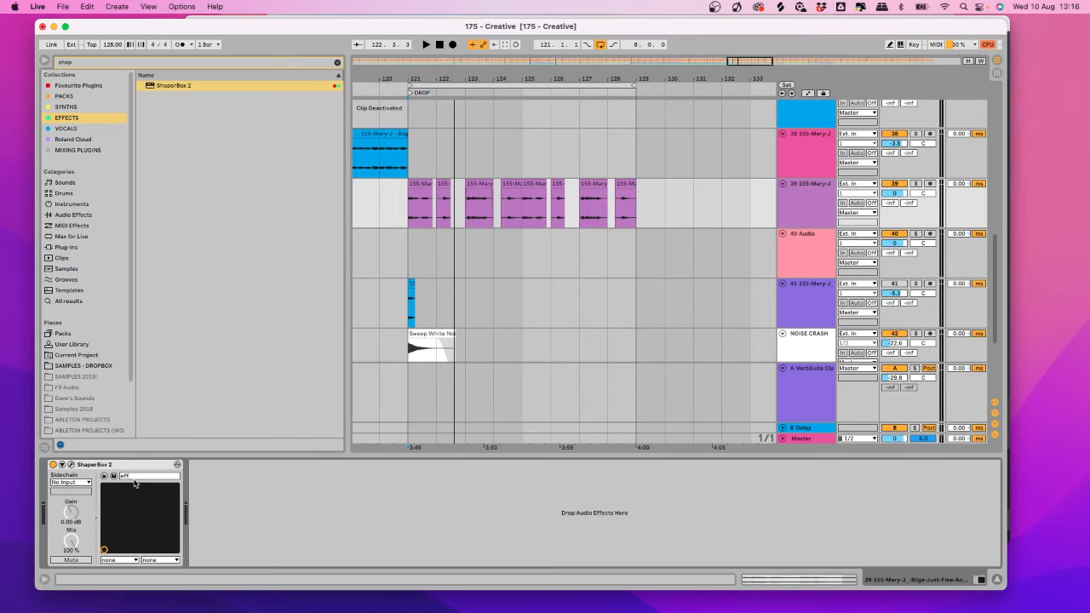
# Name the preset 'effect 1' and duplicate the ShaperBox device.
pyautogui.press('Return')
pyautogui.rightClick(120, 465)
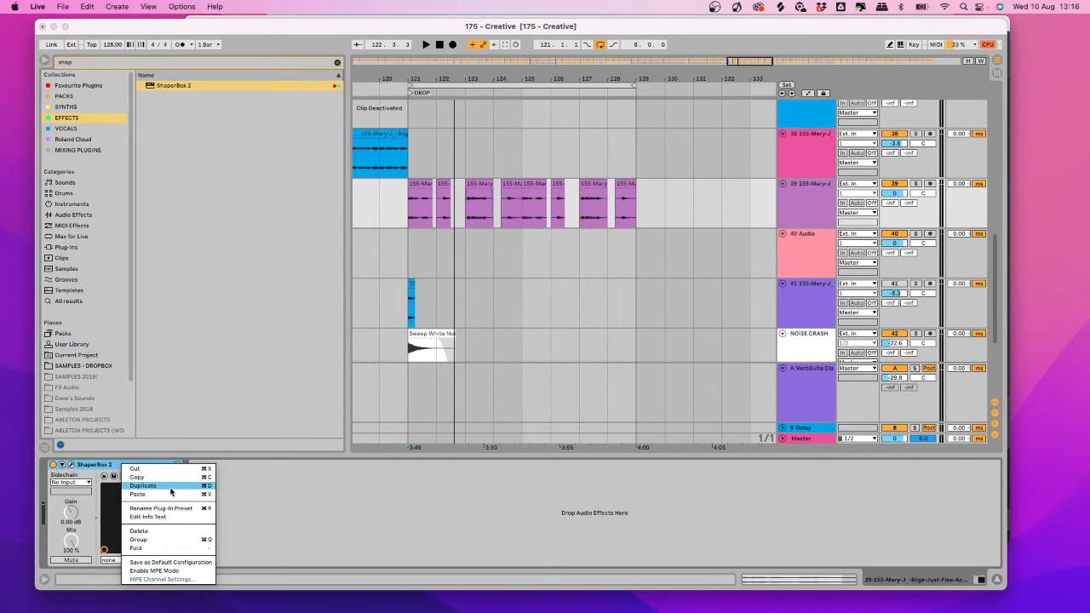
pyautogui.click(189, 485)
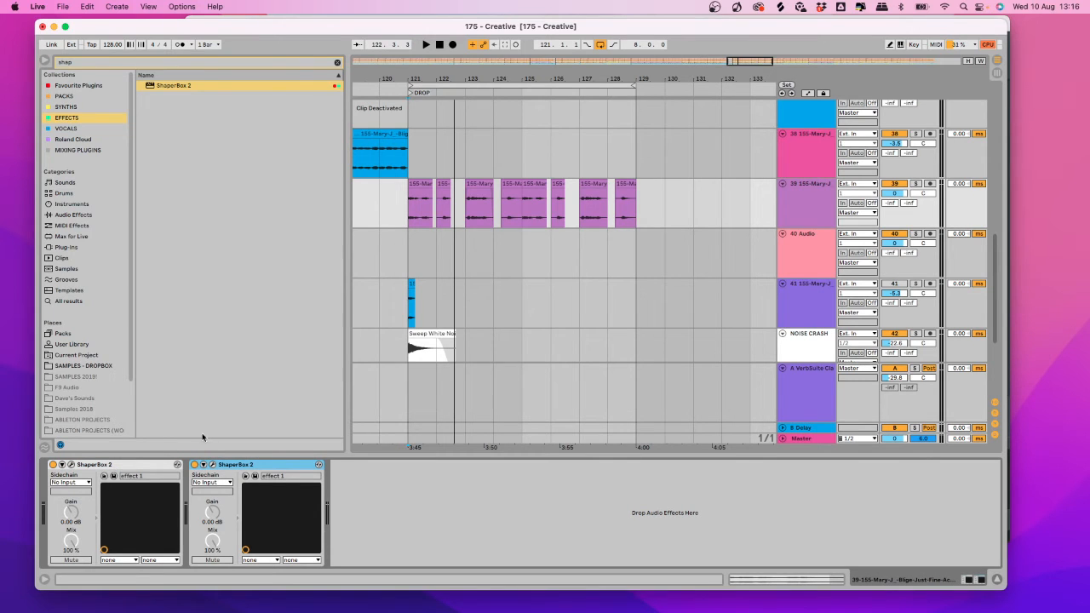
# Show automation and choose the second ShaperBox 2's Device On parameter on track 39.
pyautogui.click(809, 94)
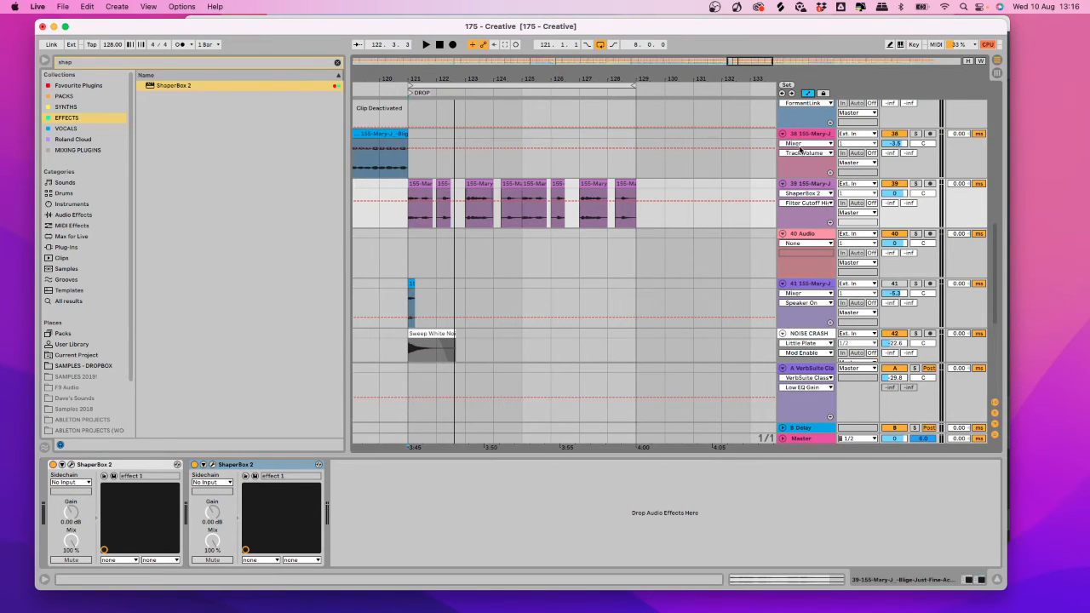
pyautogui.click(815, 205)
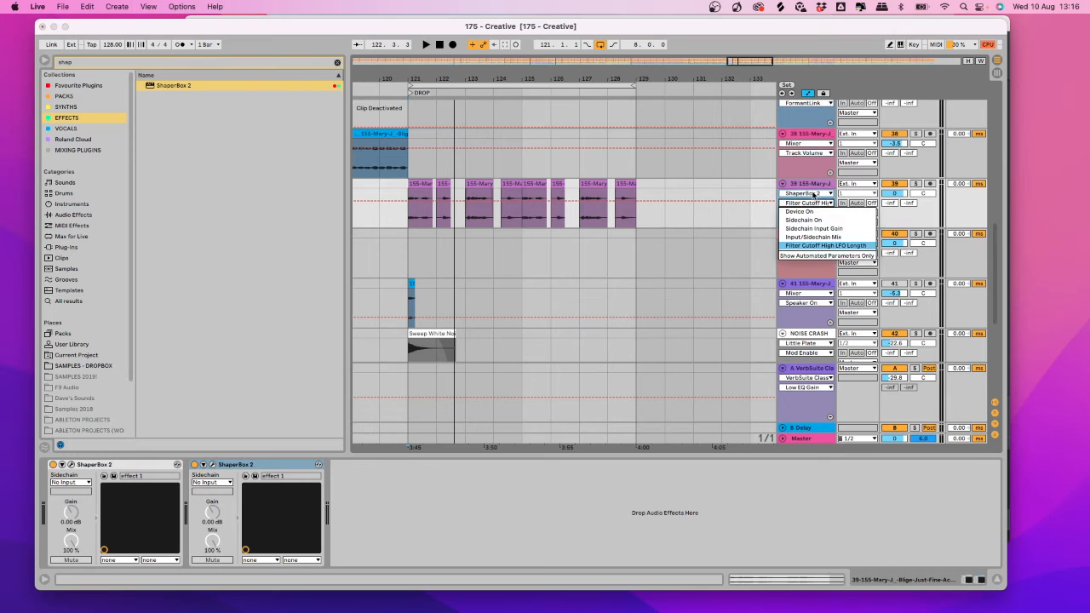
pyautogui.click(816, 194)
pyautogui.click(815, 194)
pyautogui.click(812, 202)
pyautogui.click(813, 202)
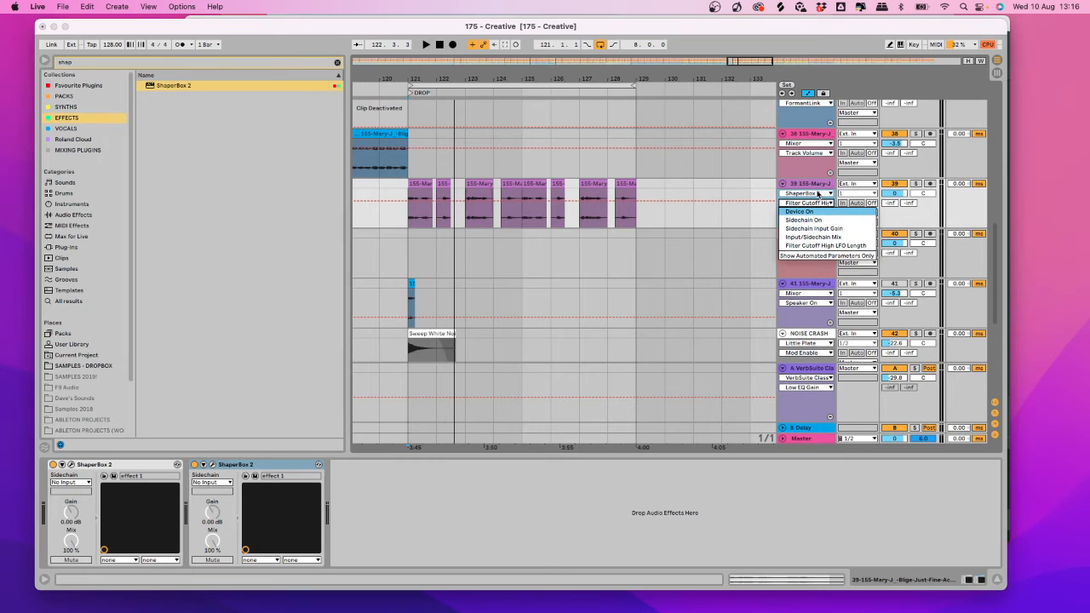
pyautogui.click(817, 195)
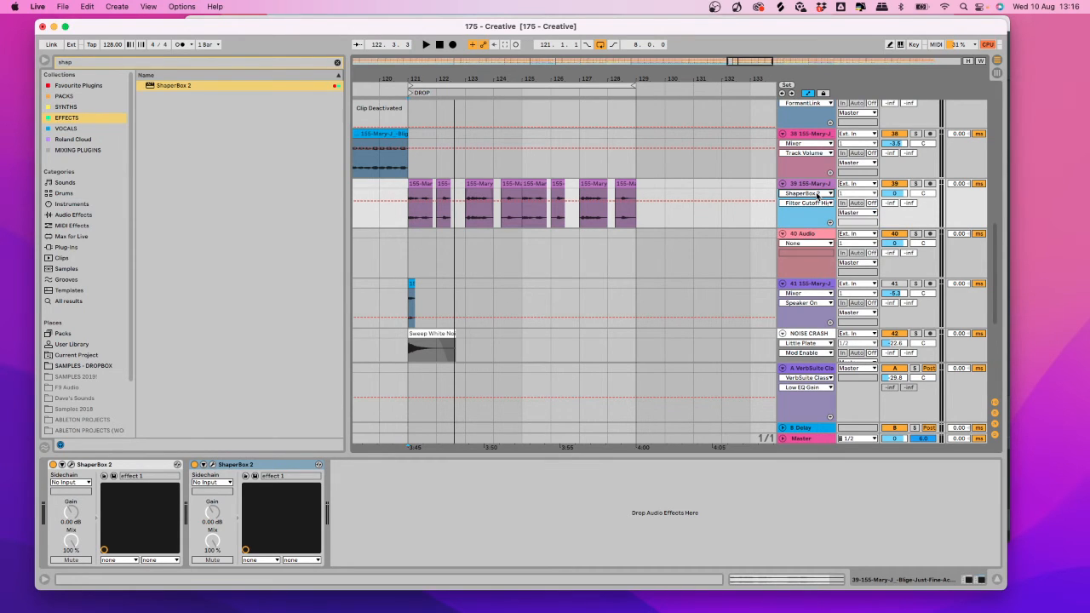
pyautogui.click(818, 194)
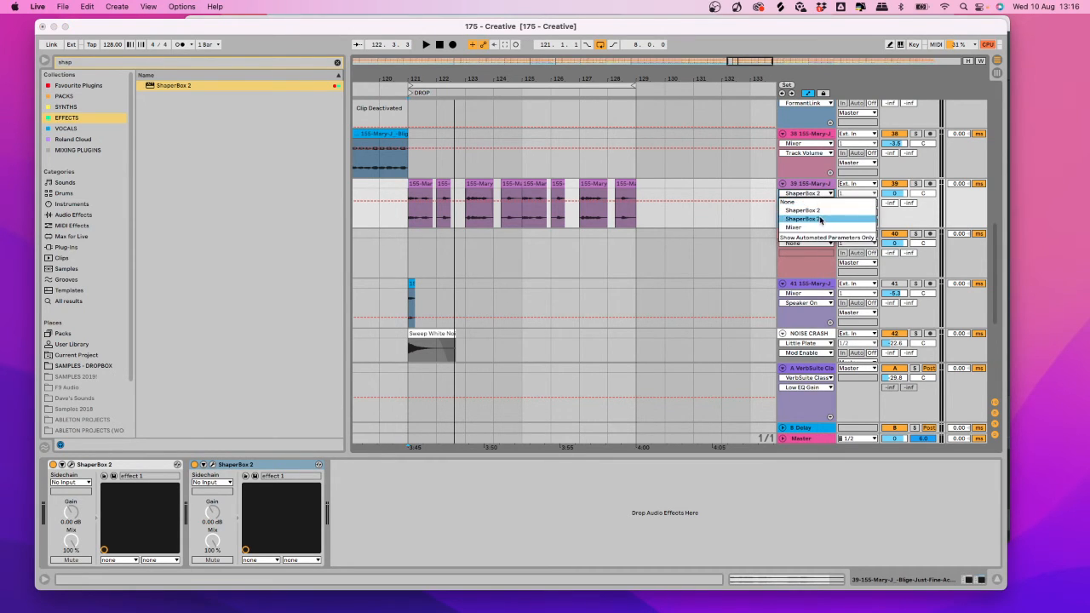
pyautogui.click(818, 219)
pyautogui.click(811, 204)
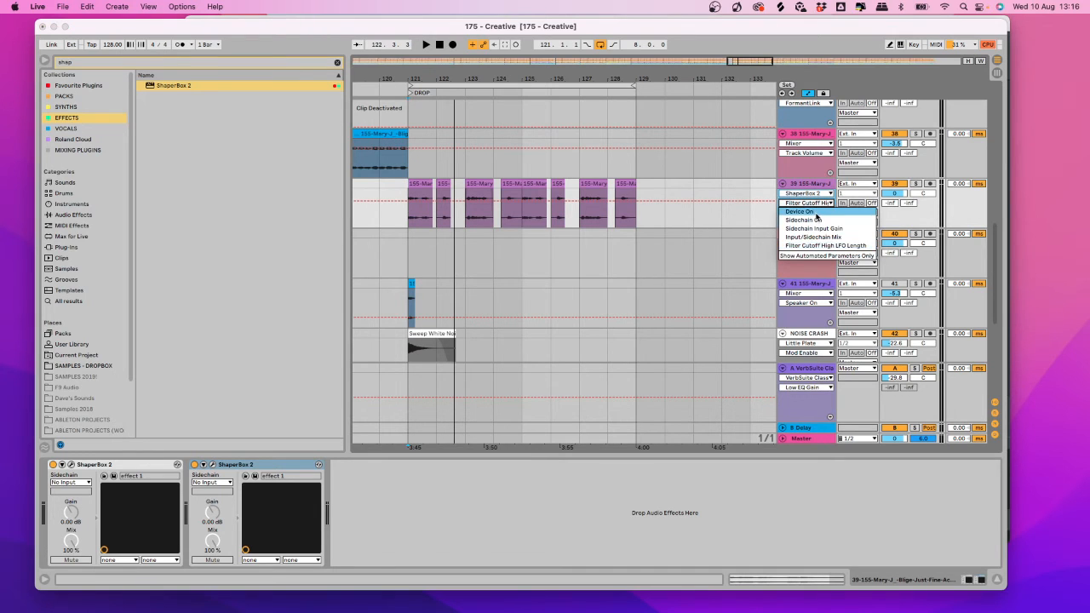
pyautogui.click(809, 211)
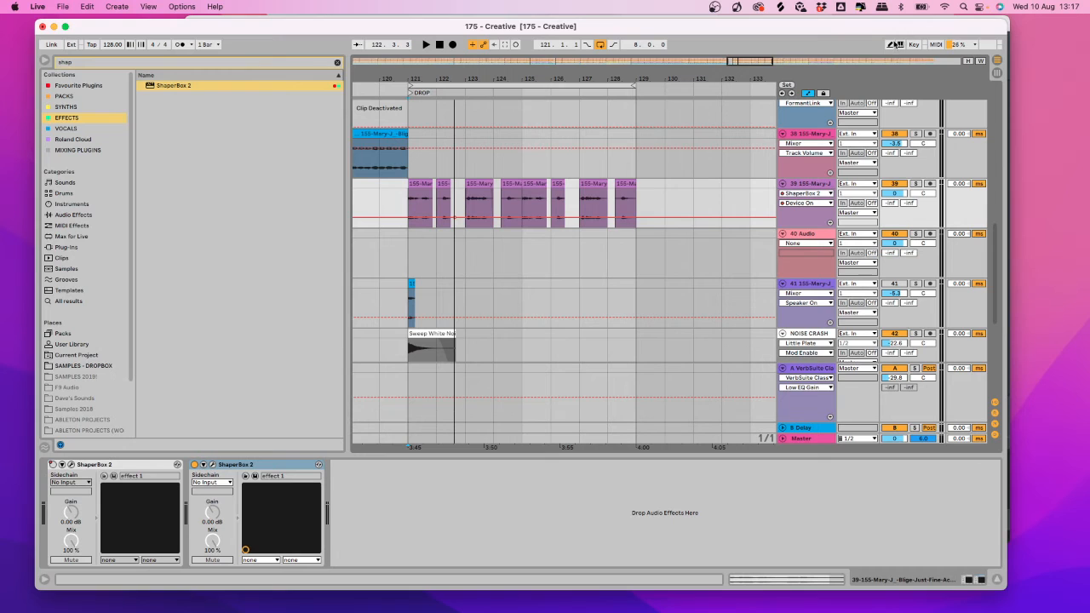
# Draw Device On switched on from bar 121 to 123 with the pencil.
pyautogui.click(893, 44)
pyautogui.moveTo(451, 202); pyautogui.dragTo(431, 192)
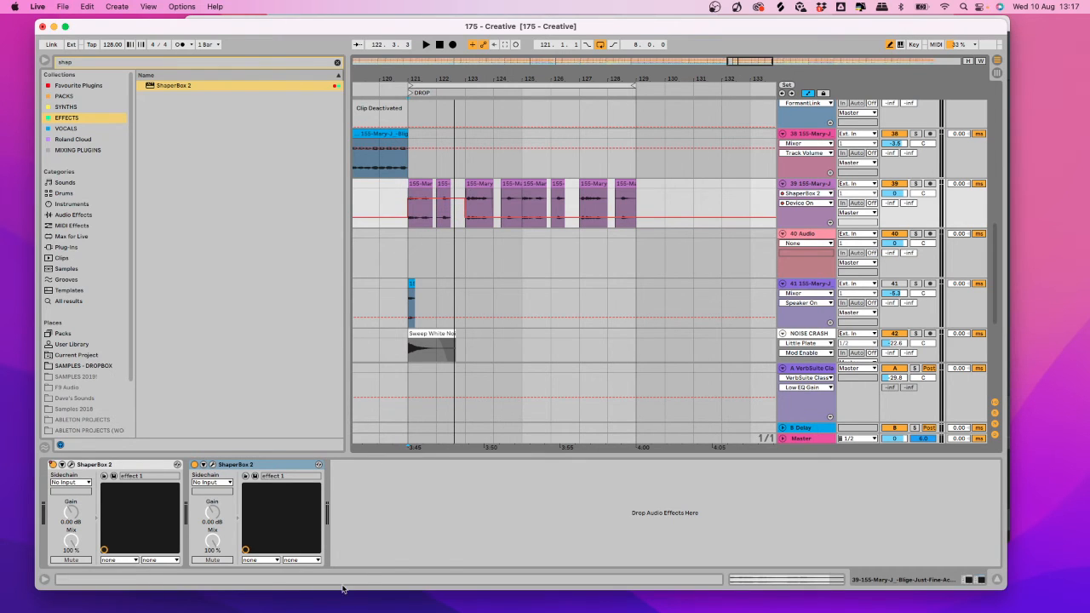
pyautogui.click(212, 465)
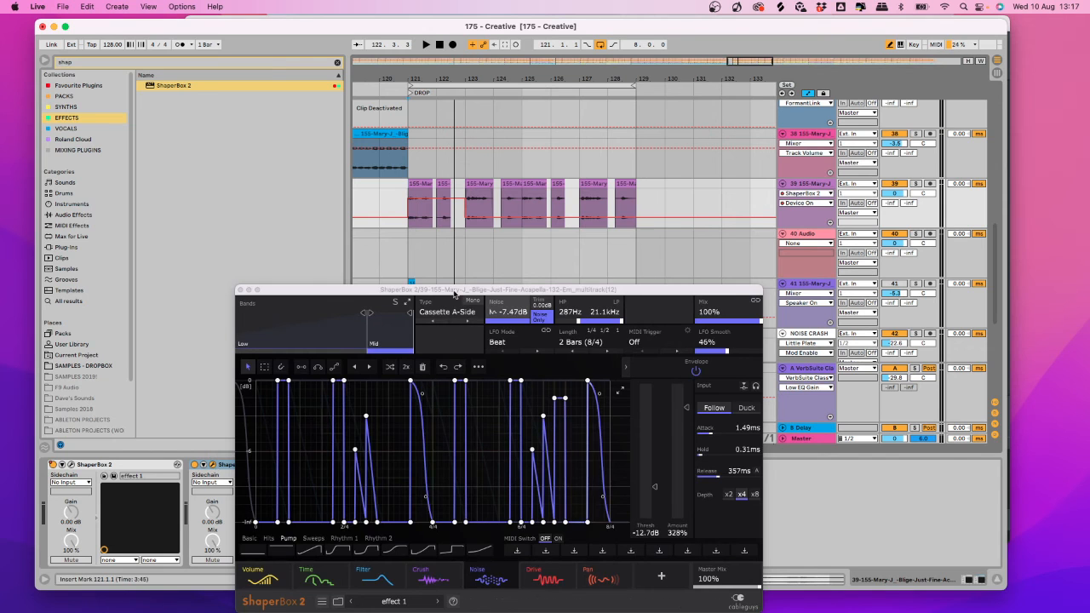
# Play the clip at bar 123 and open the second ShaperBox's preset library.
pyautogui.moveTo(453, 291); pyautogui.dragTo(378, 209)
pyautogui.click(480, 184)
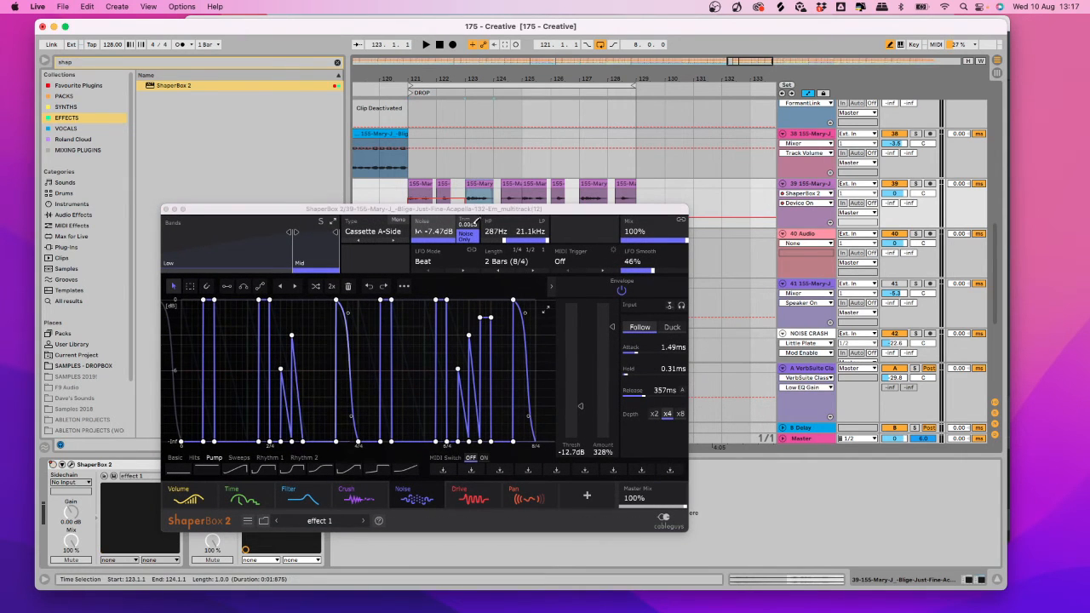
pyautogui.press('space')
pyautogui.moveTo(383, 209); pyautogui.dragTo(420, 92)
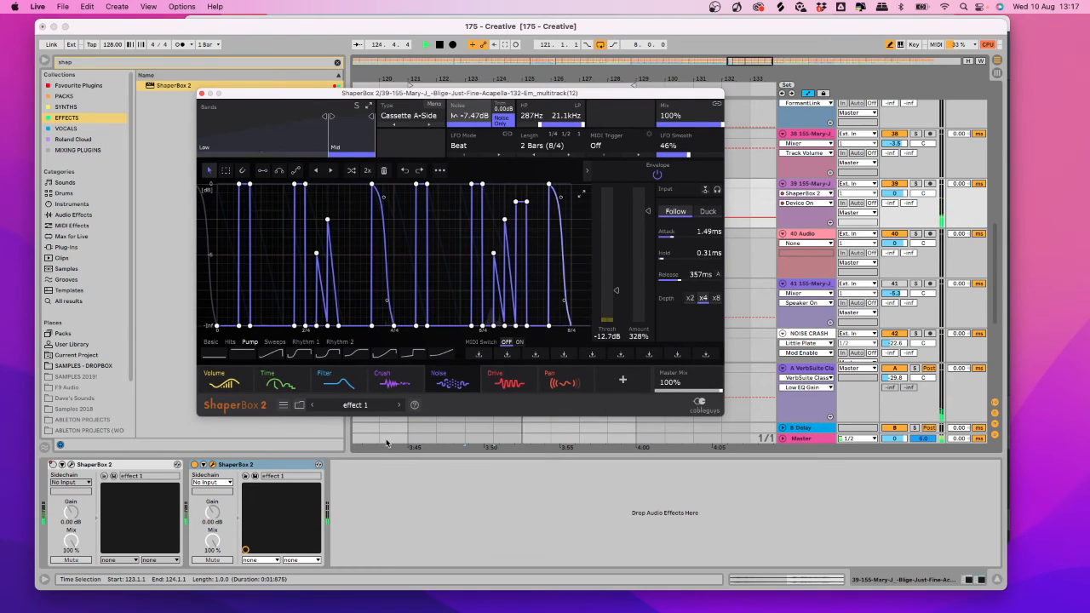
pyautogui.click(299, 405)
# Try Time jump and HalfTime 1 Bar, settle on Double pitcher, then close the plug-in window.
pyautogui.click(278, 253)
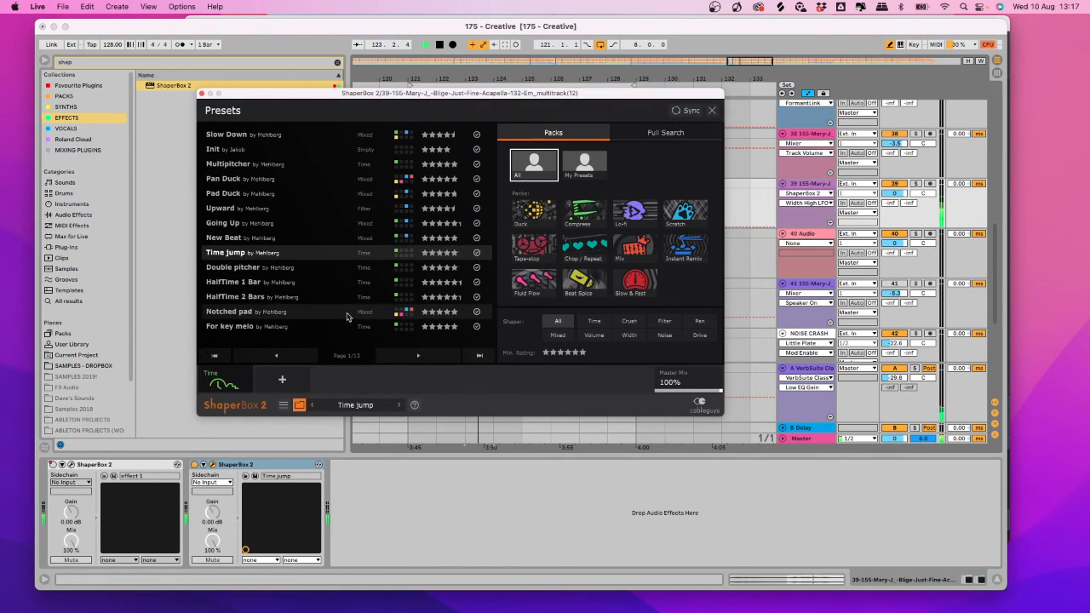
pyautogui.click(229, 269)
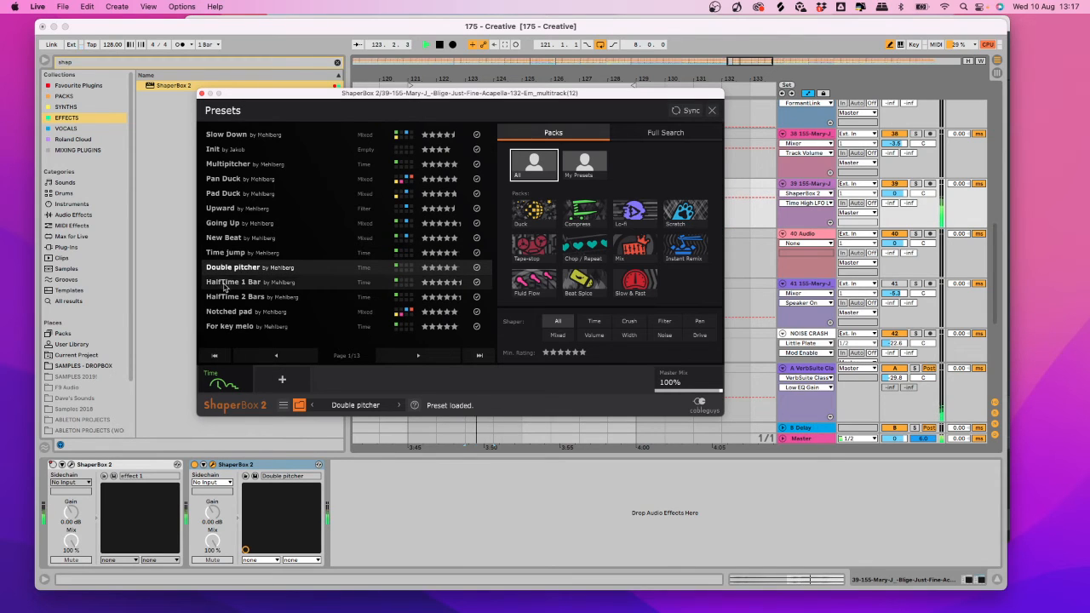
pyautogui.click(239, 284)
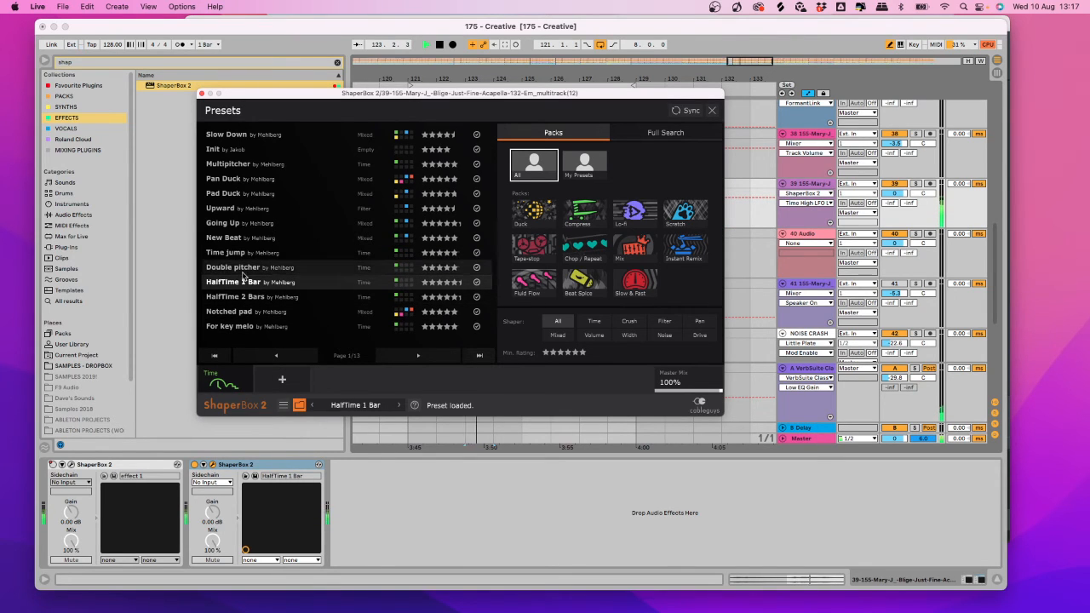
pyautogui.click(244, 271)
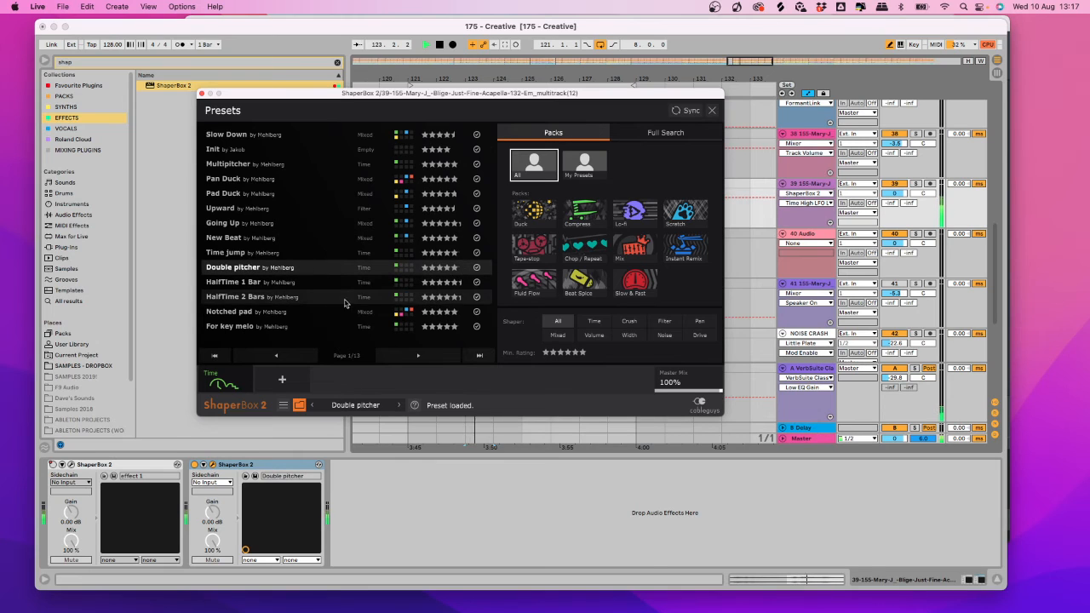
pyautogui.press('space')
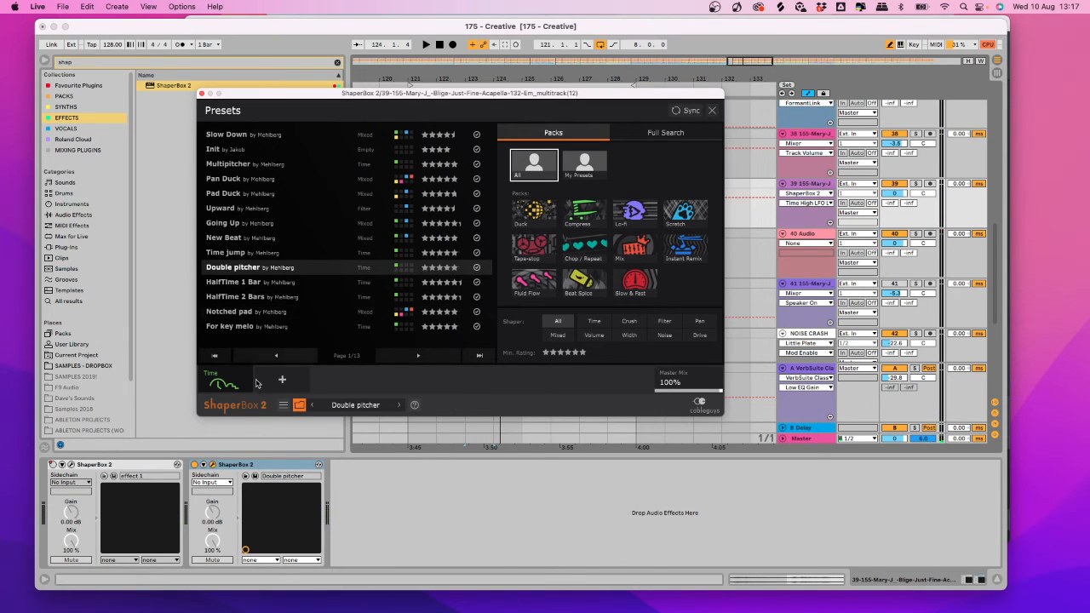
pyautogui.click(201, 94)
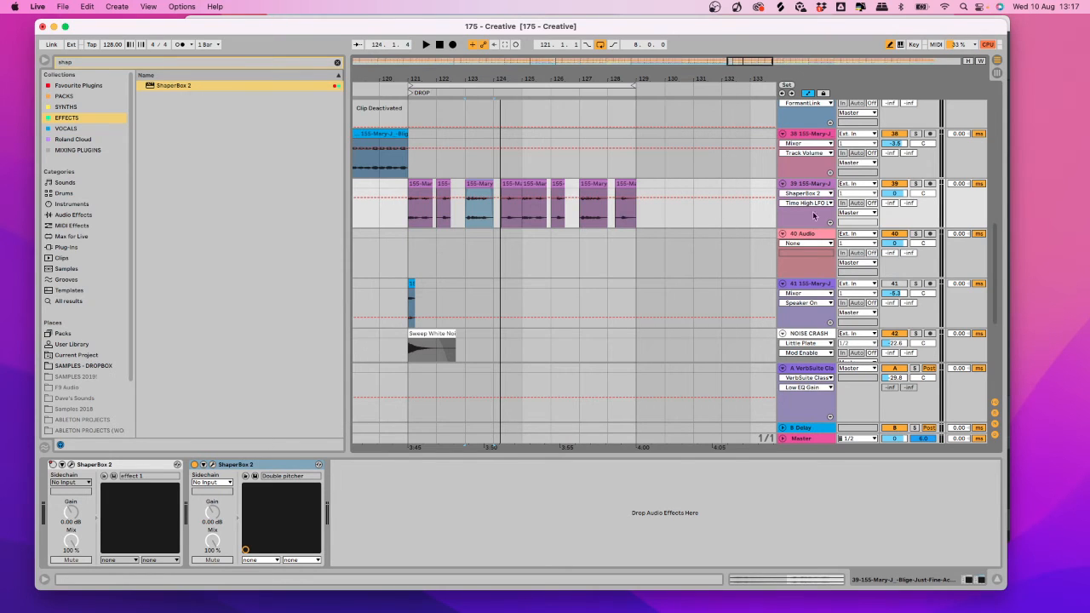
pyautogui.click(826, 191)
# Automate the Double pitcher ShaperBox 2's Device On: Off throughout, On from bar 123 to 125.
pyautogui.click(824, 211)
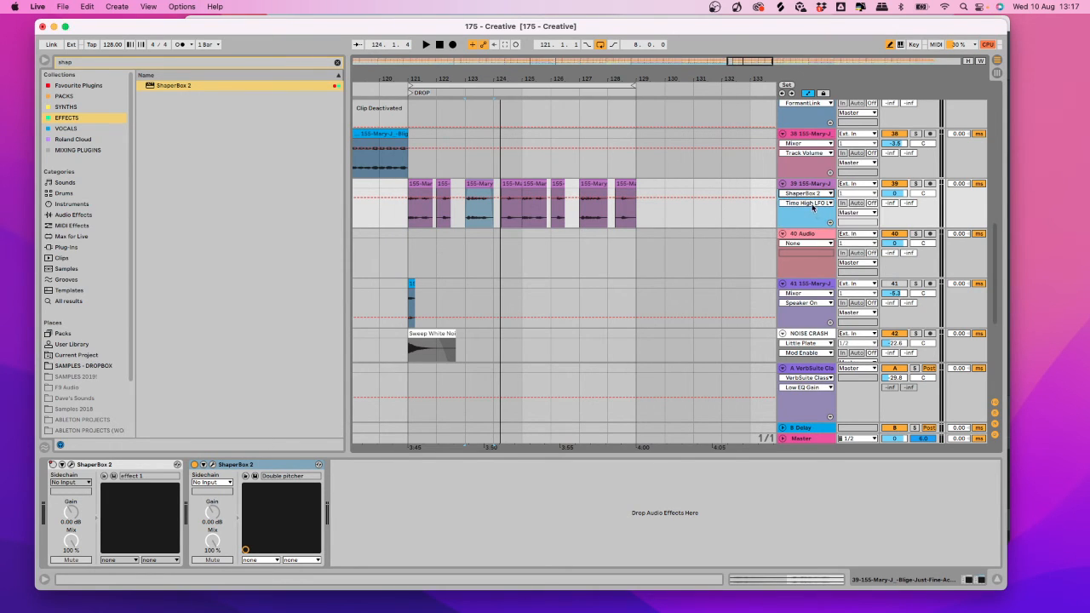
pyautogui.click(813, 205)
pyautogui.click(811, 211)
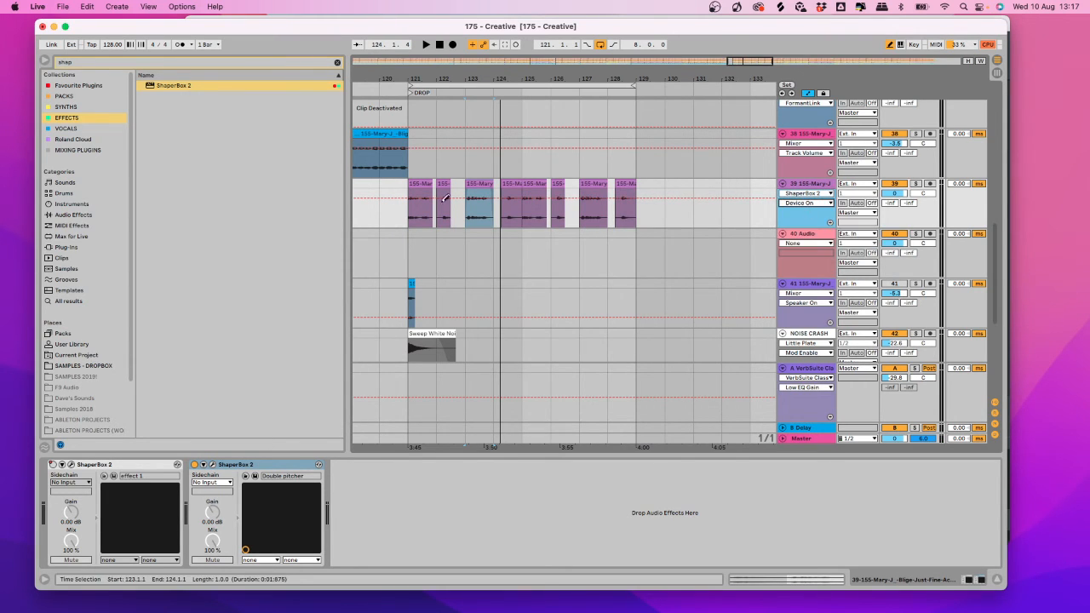
pyautogui.click(891, 46)
pyautogui.moveTo(511, 199)
pyautogui.mouseDown()
pyautogui.moveTo(511, 212)
pyautogui.moveTo(510, 196)
pyautogui.mouseUp()
pyautogui.click(890, 46)
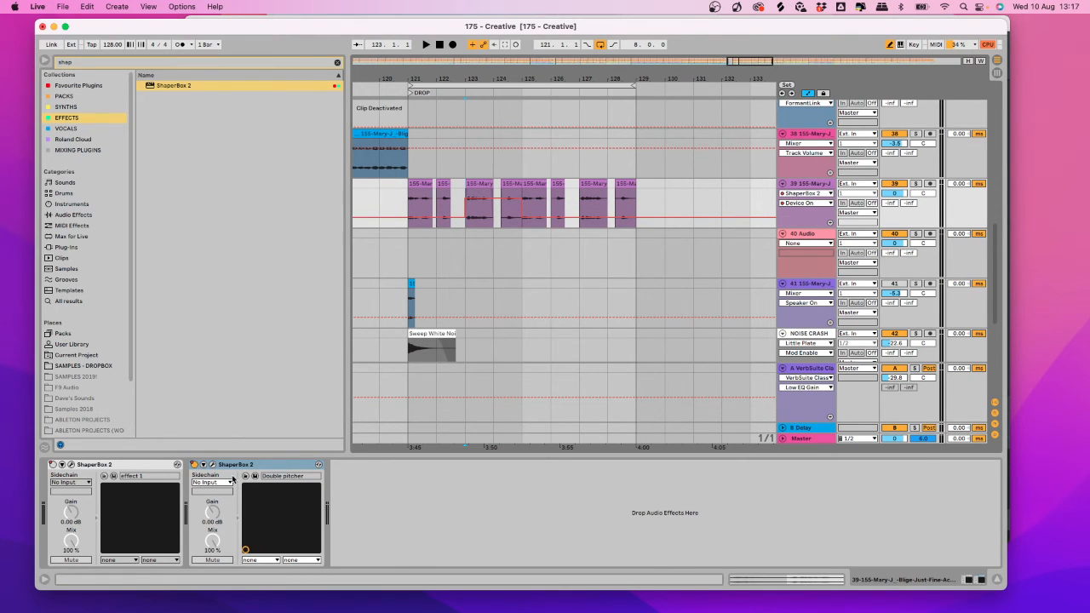
# Duplicate the ShaperBox 2 and load the Scratch pack's DJ Scratch Cut preset into the copy, auditioning it.
pyautogui.rightClick(269, 467)
pyautogui.click(360, 487)
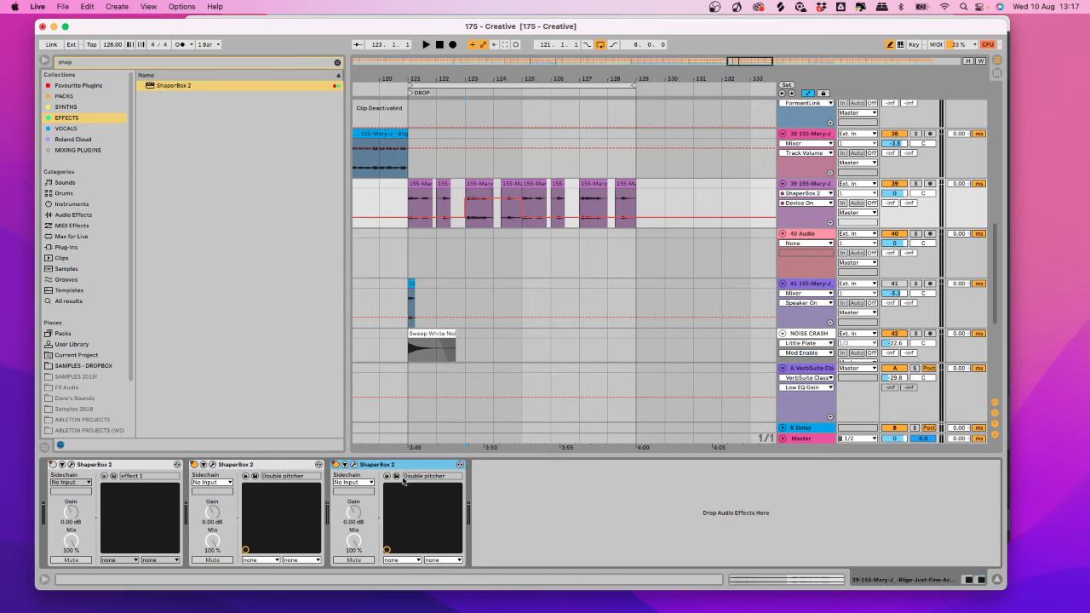
pyautogui.click(354, 466)
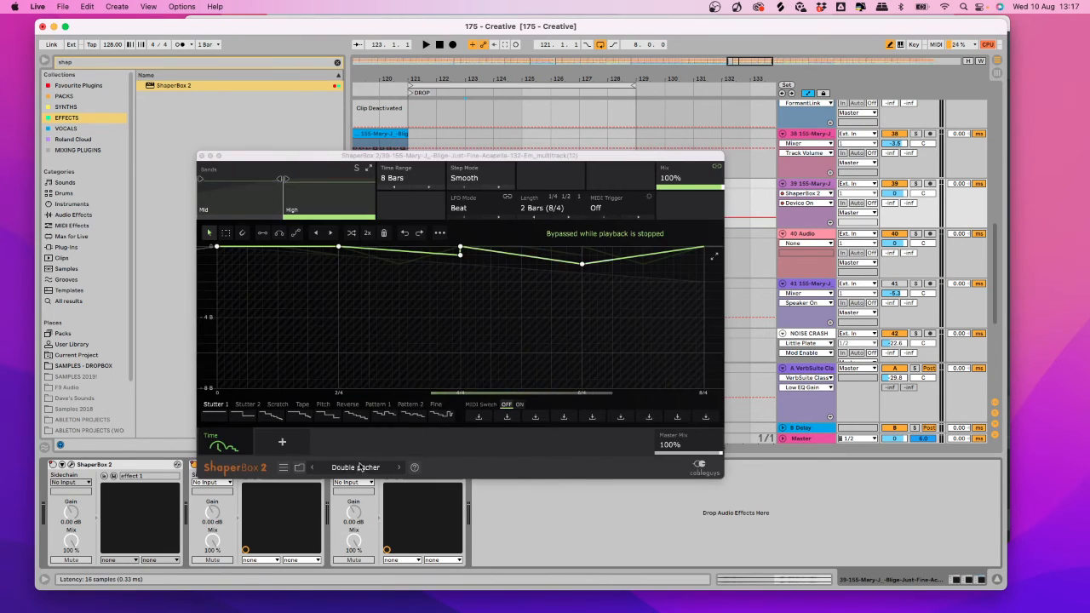
pyautogui.click(361, 466)
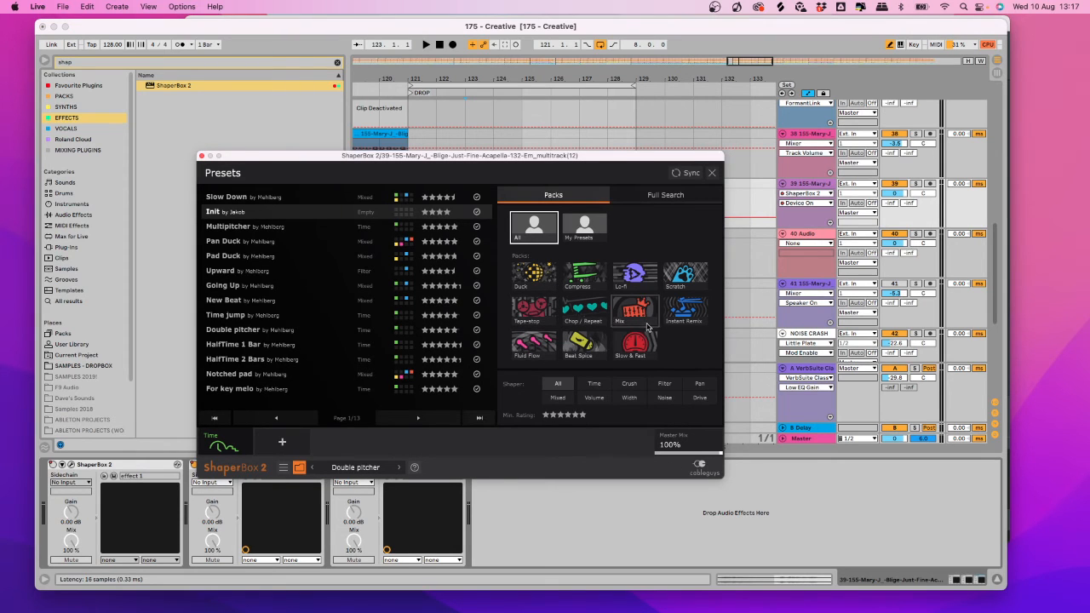
pyautogui.click(686, 274)
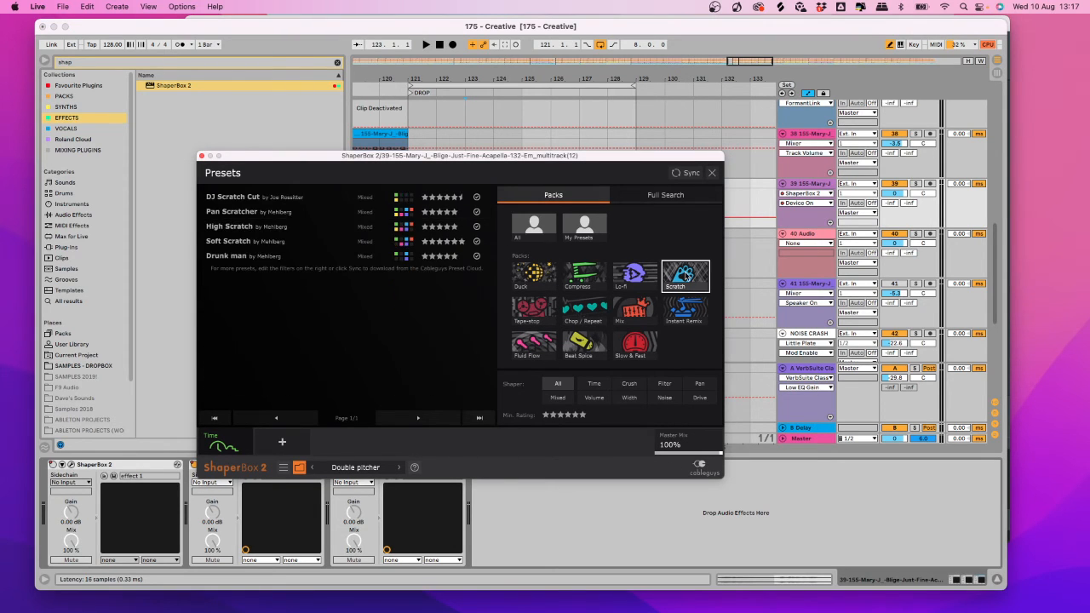
pyautogui.click(239, 198)
pyautogui.press('space')
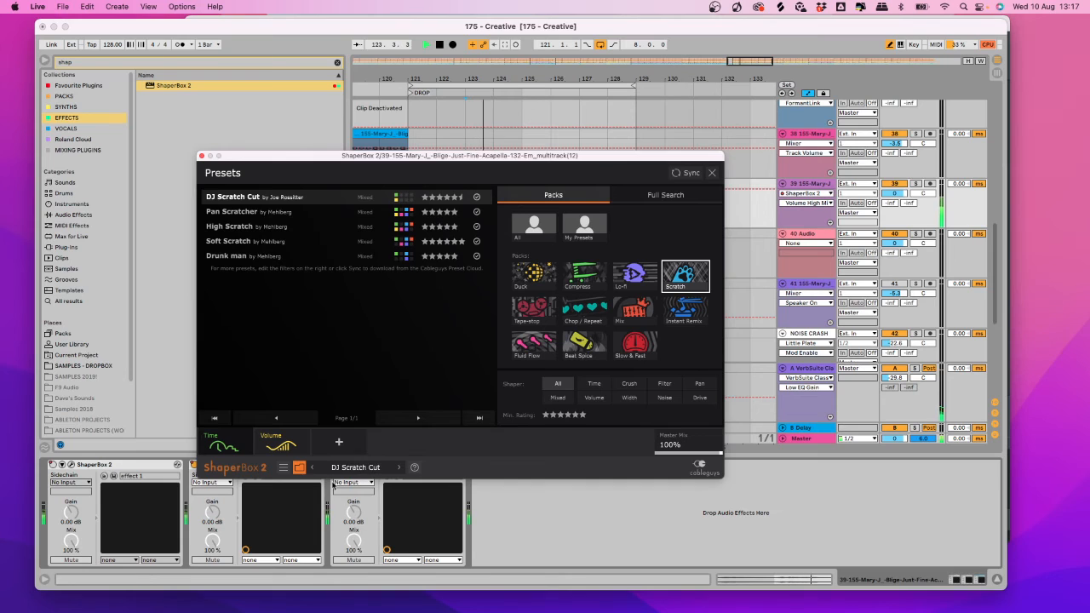
pyautogui.click(201, 156)
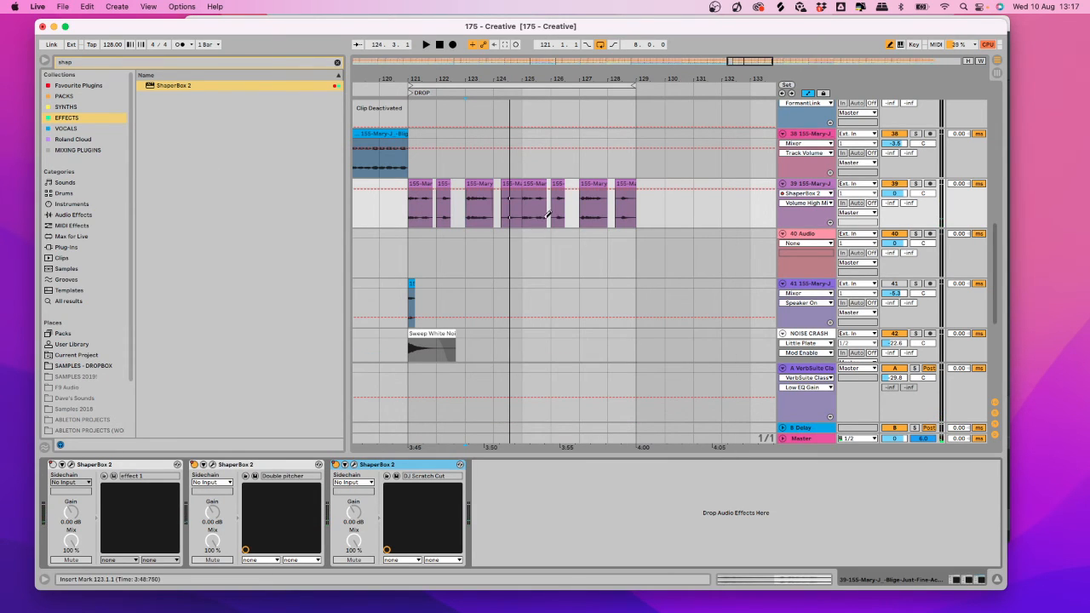
# Draw Device On for the third ShaperBox 2, switching it on around bars 124–126, then stop and set start to bar 121.
pyautogui.click(819, 193)
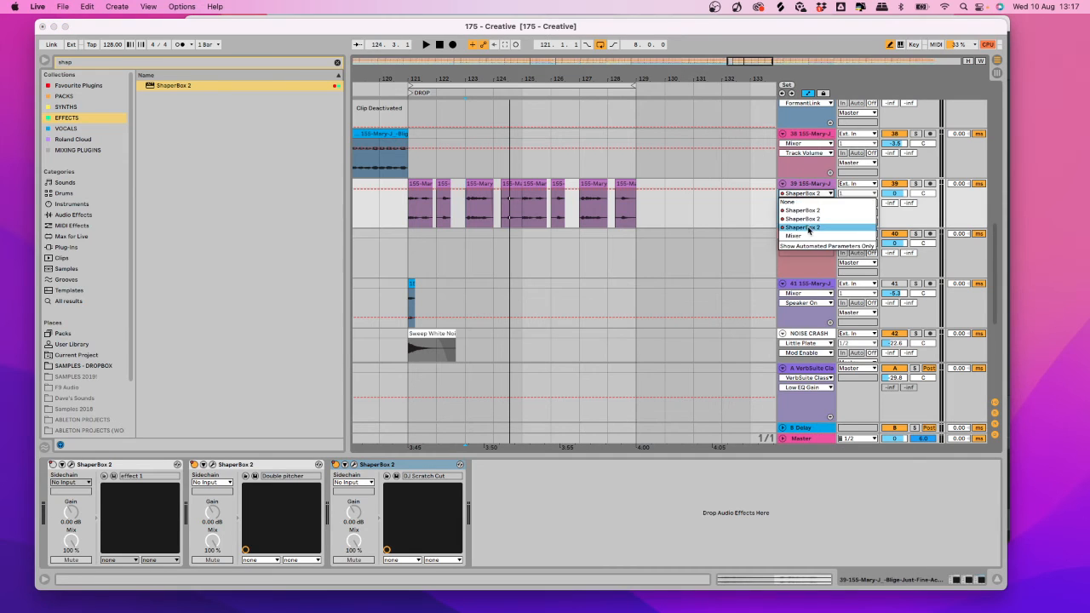
pyautogui.click(807, 227)
pyautogui.click(802, 204)
pyautogui.click(795, 212)
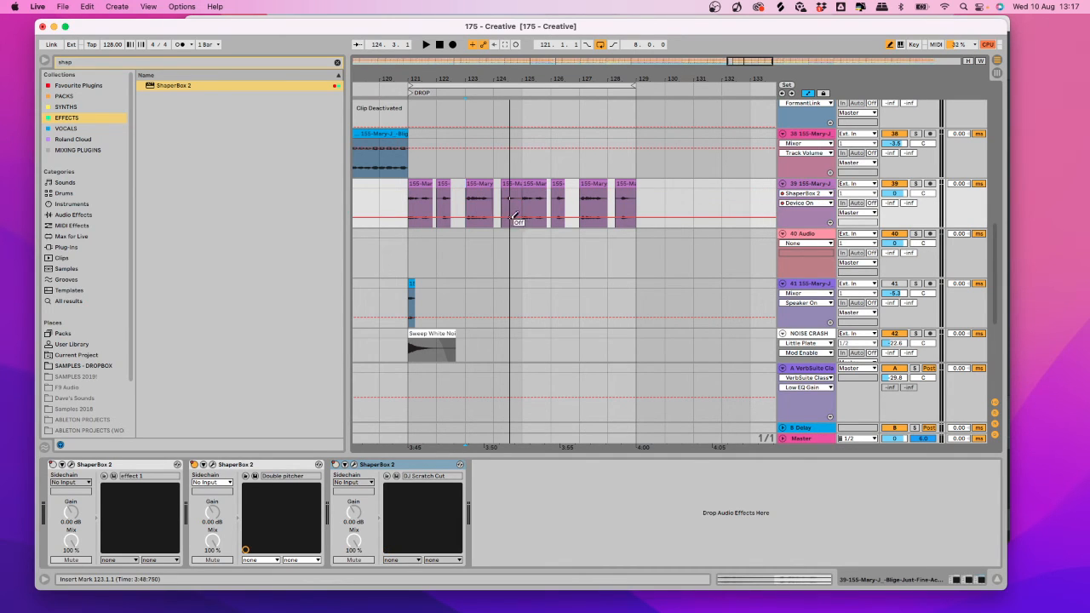
pyautogui.moveTo(547, 192); pyautogui.dragTo(581, 209)
pyautogui.click(439, 44)
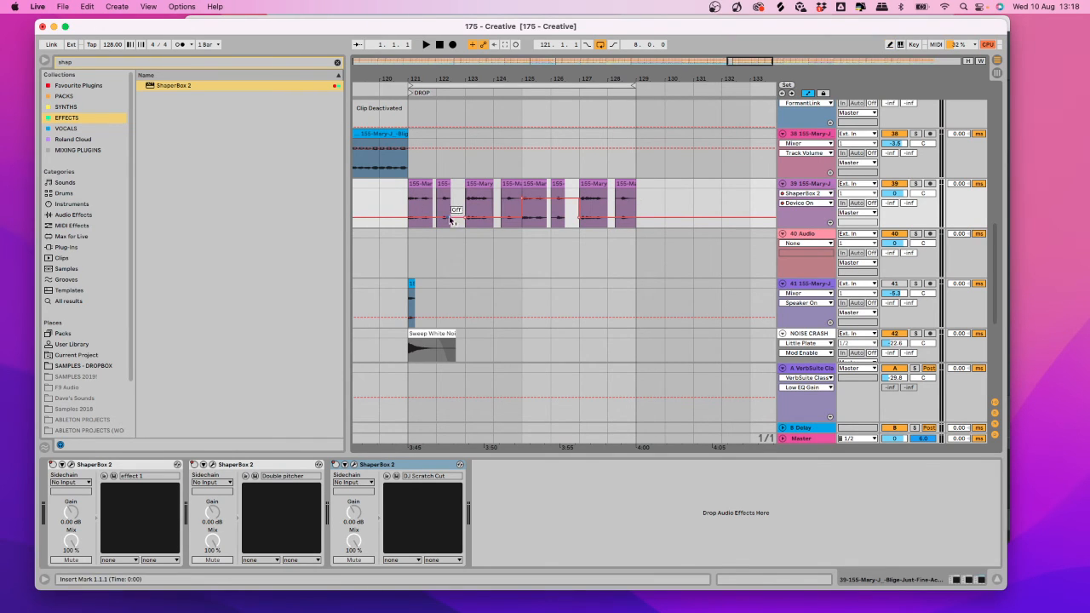
pyautogui.click(415, 210)
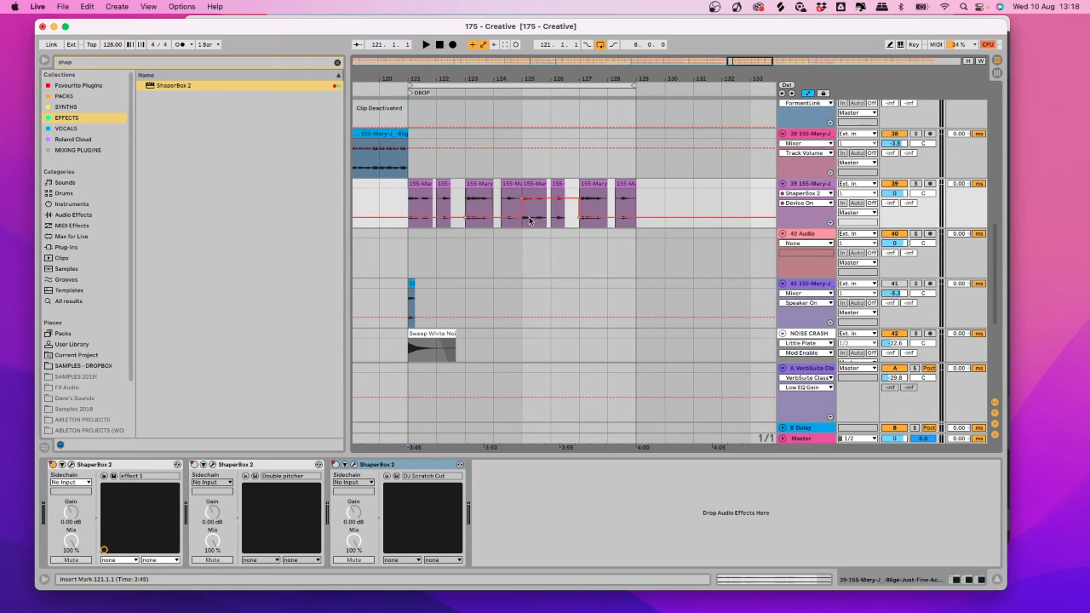
pyautogui.press('space')
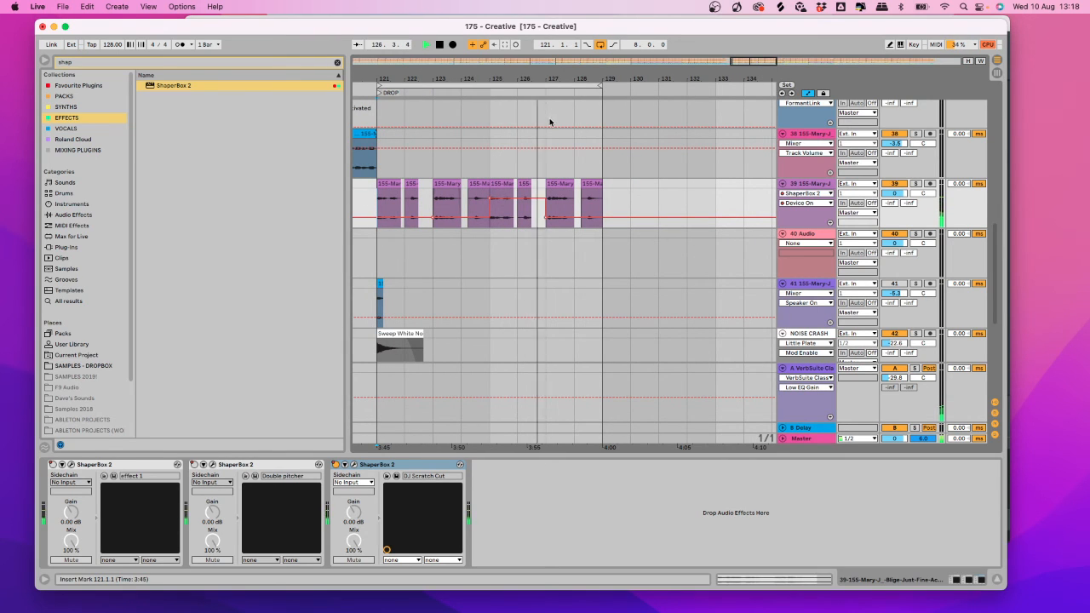
pyautogui.moveTo(542, 79)
pyautogui.mouseDown()
pyautogui.moveTo(536, 67)
pyautogui.moveTo(547, 73)
pyautogui.mouseUp()
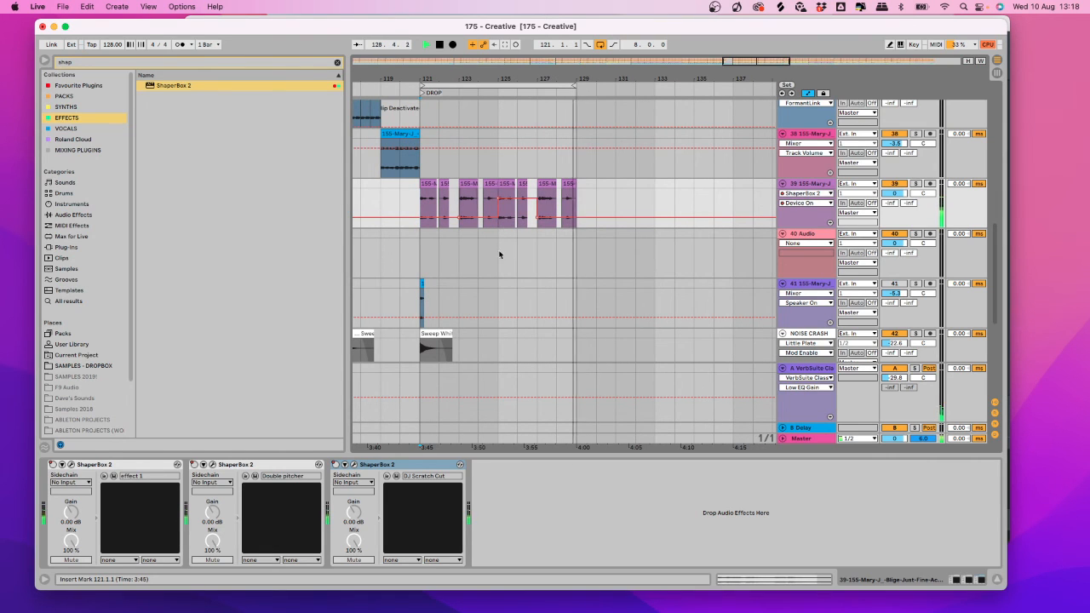
pyautogui.press('space')
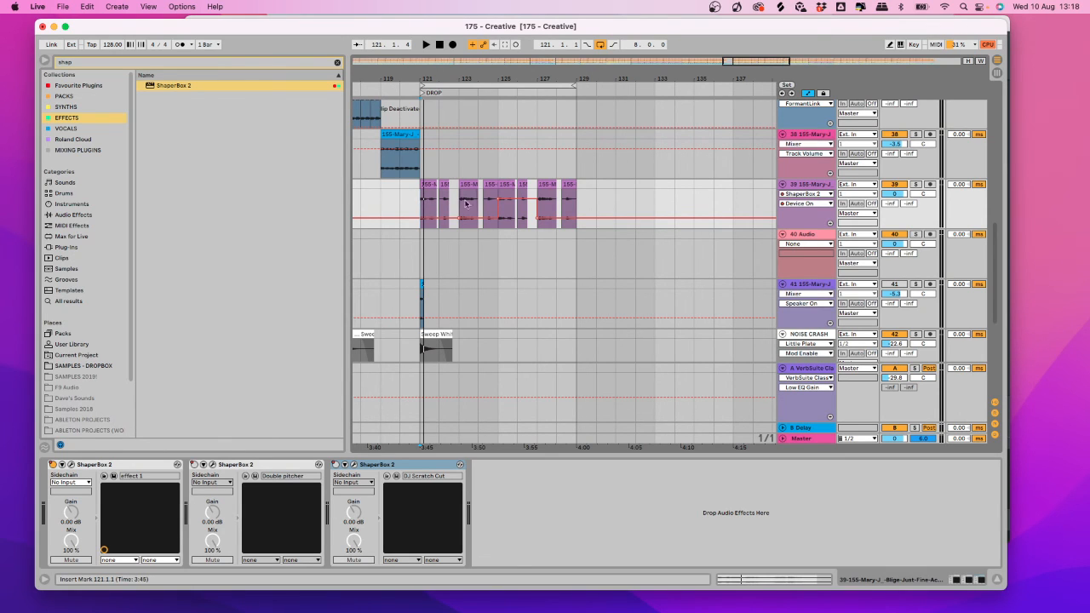
pyautogui.scroll(3, 415, 198)
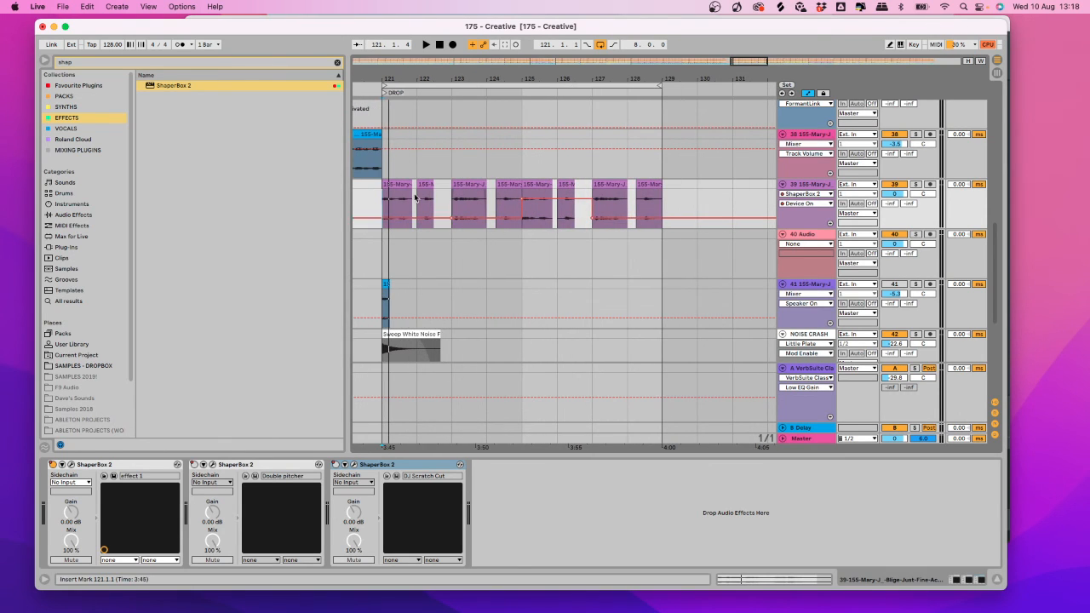
pyautogui.scroll(-3, 422, 201)
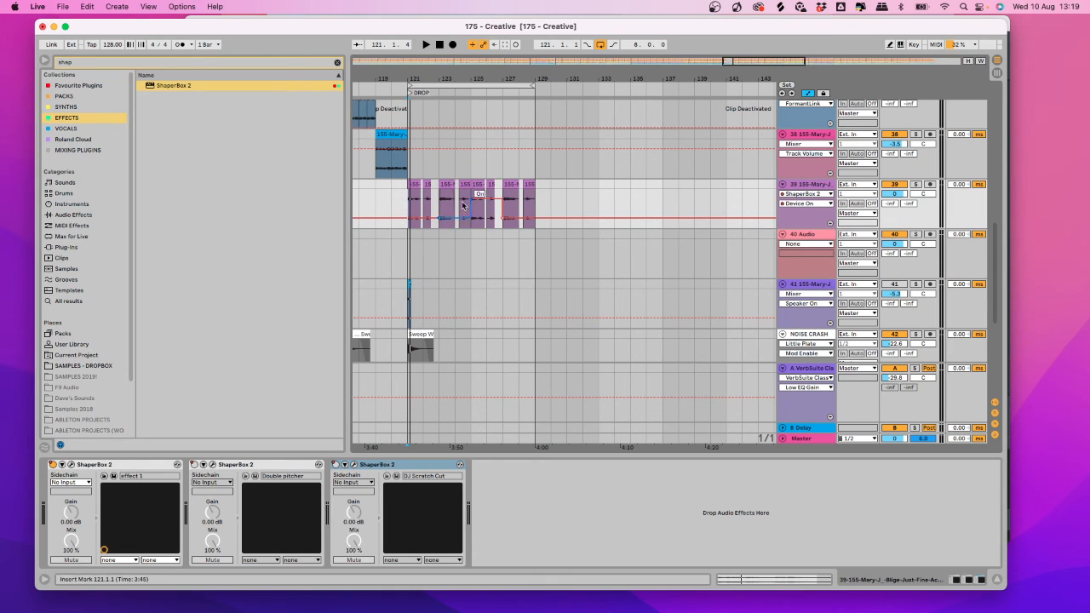
pyautogui.click(410, 201)
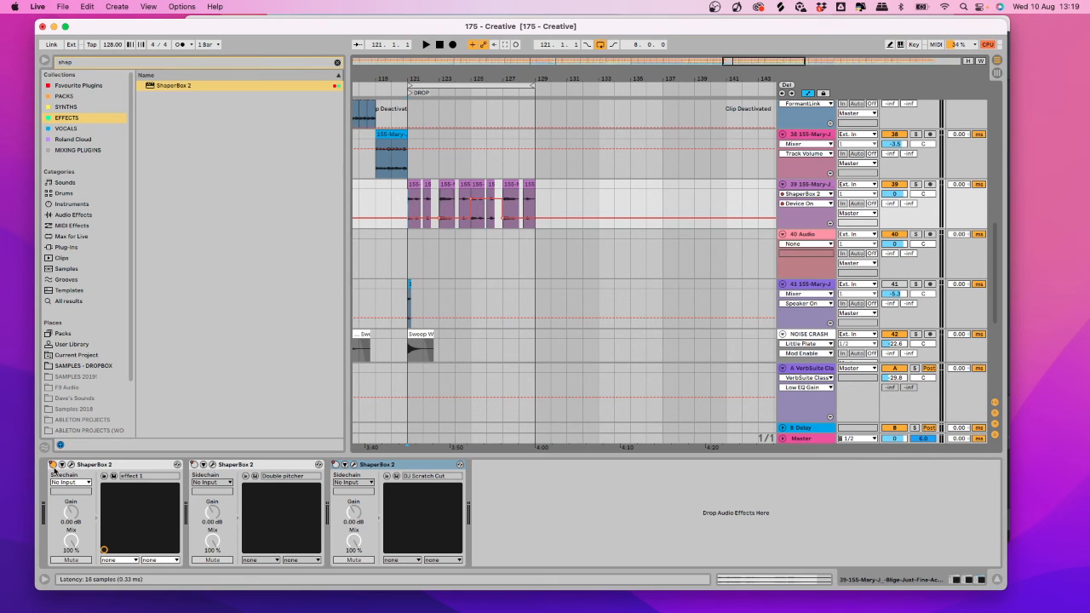
pyautogui.press('space')
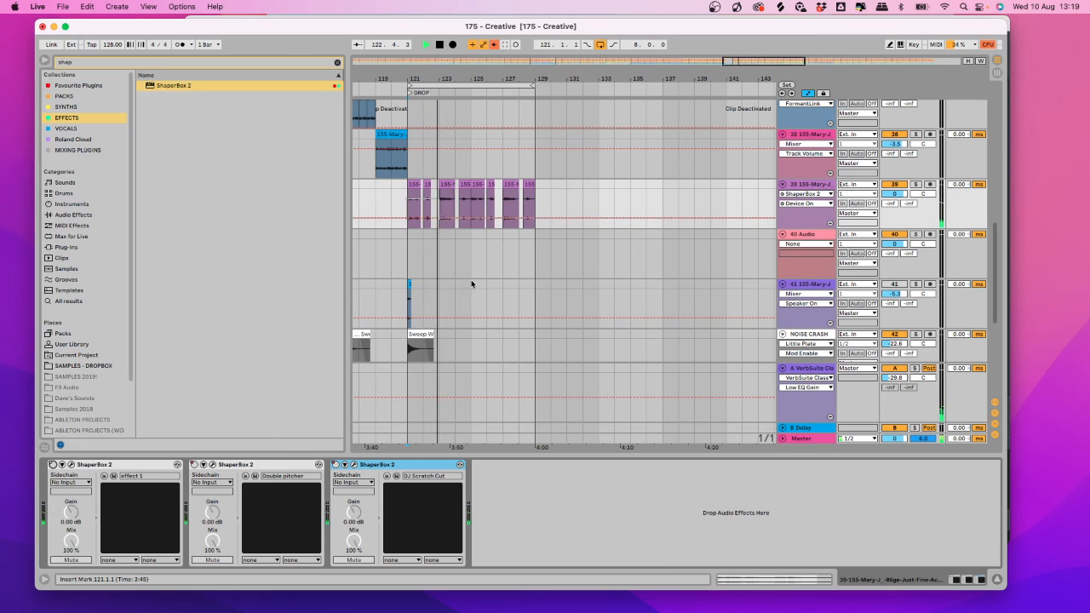
pyautogui.press('space')
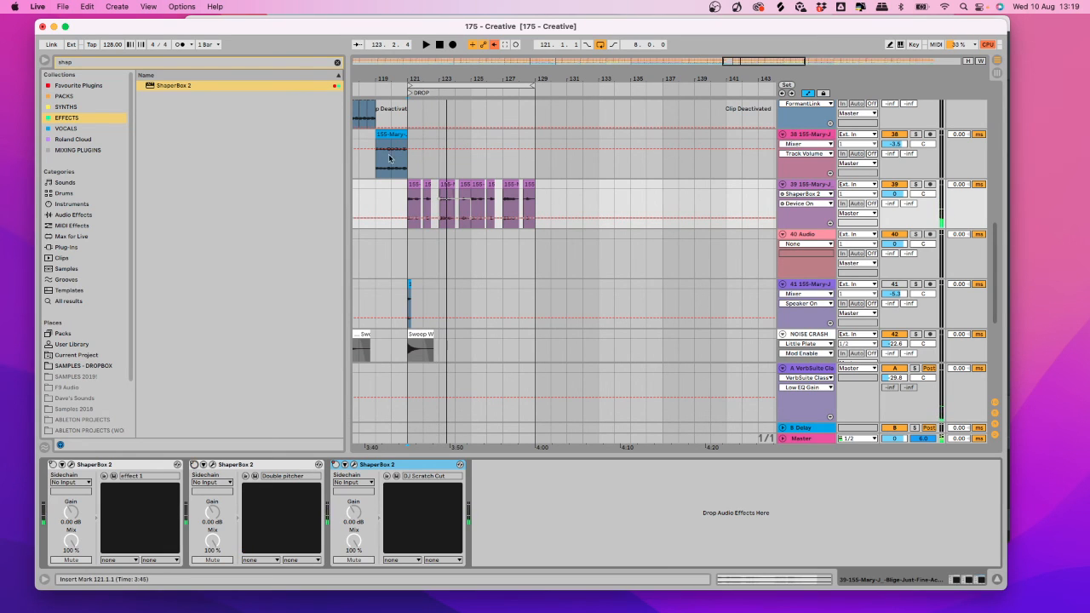
pyautogui.press('space')
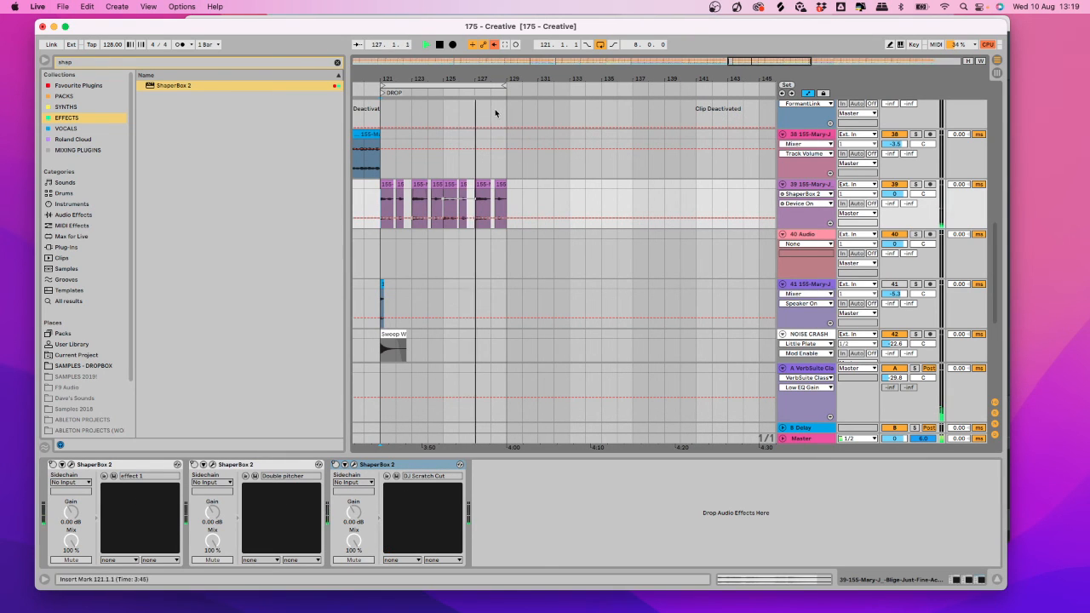
pyautogui.press('space')
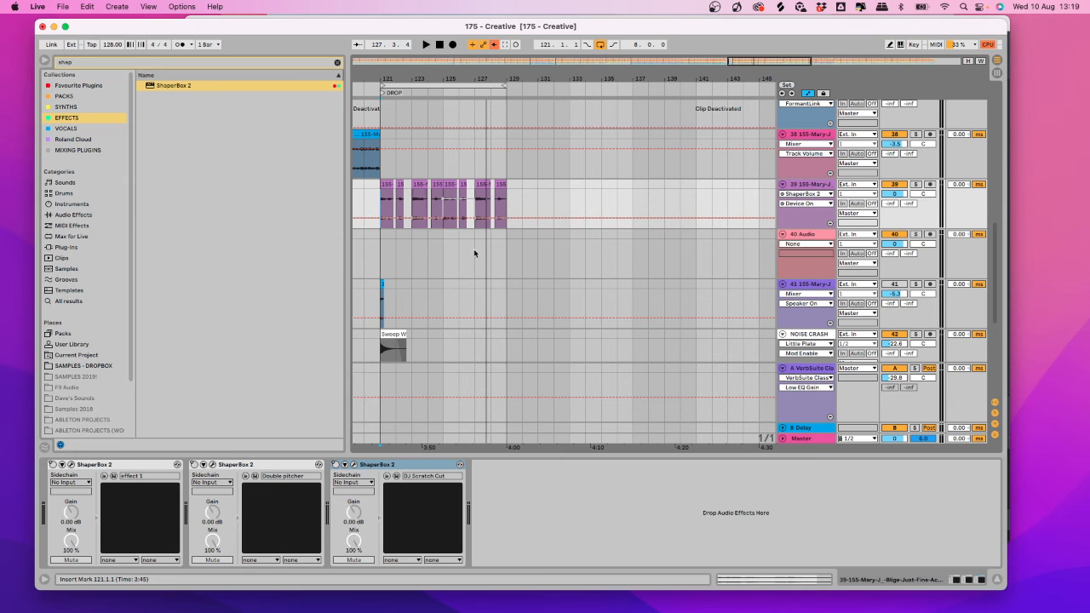
pyautogui.scroll(2, 485, 245)
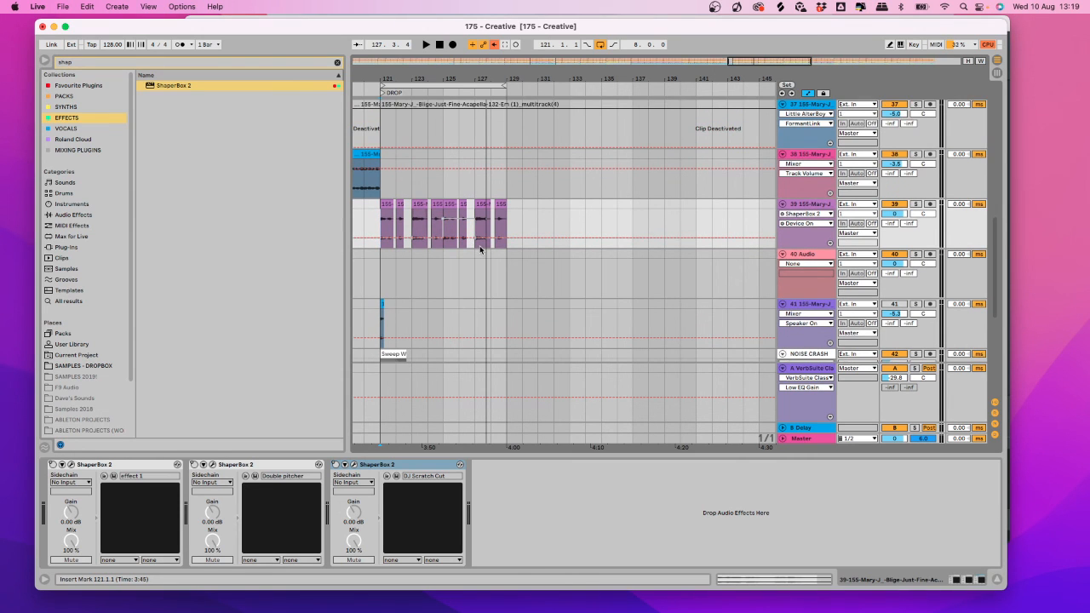
pyautogui.scroll(8, 469, 213)
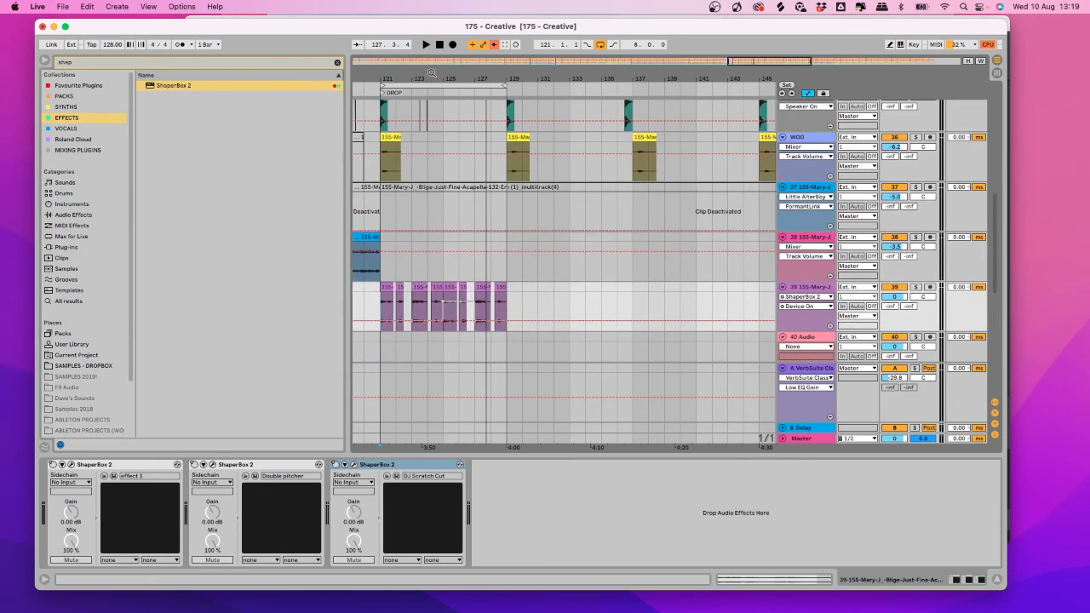
pyautogui.moveTo(432, 73); pyautogui.dragTo(483, 71)
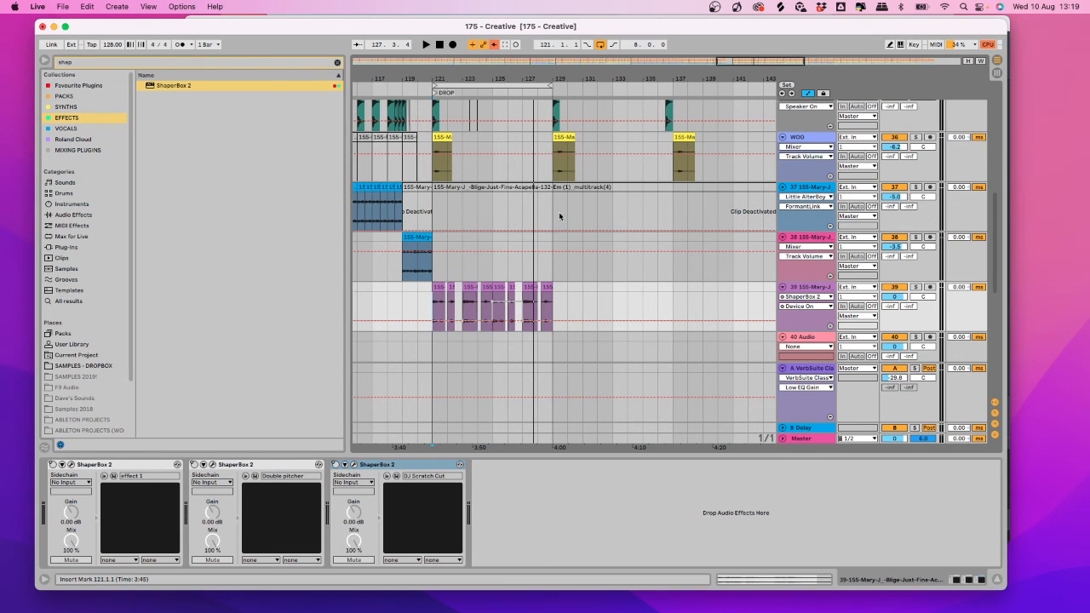